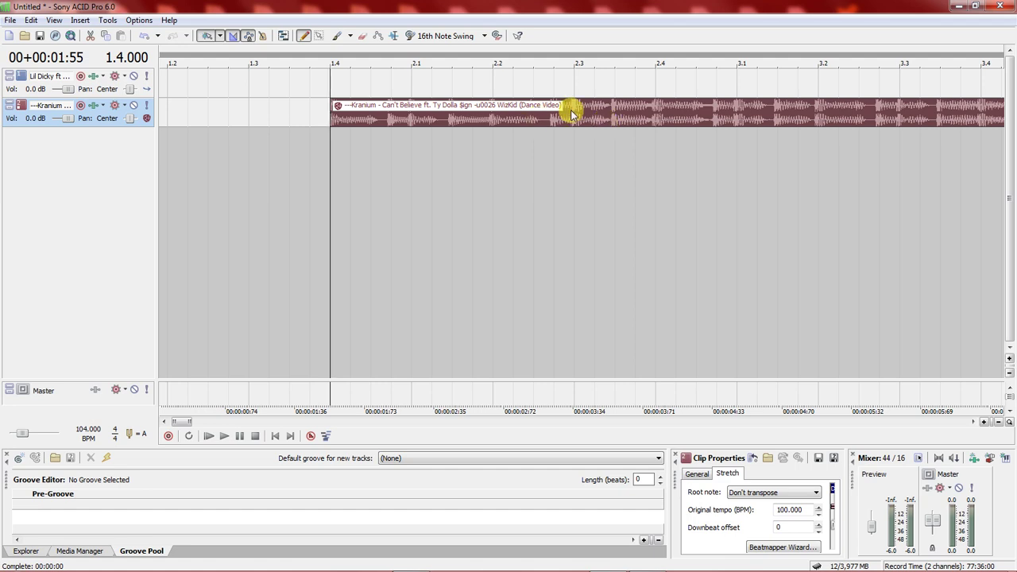
- Set the Kranium clip's ACID type to One-Shot
click(570, 114)
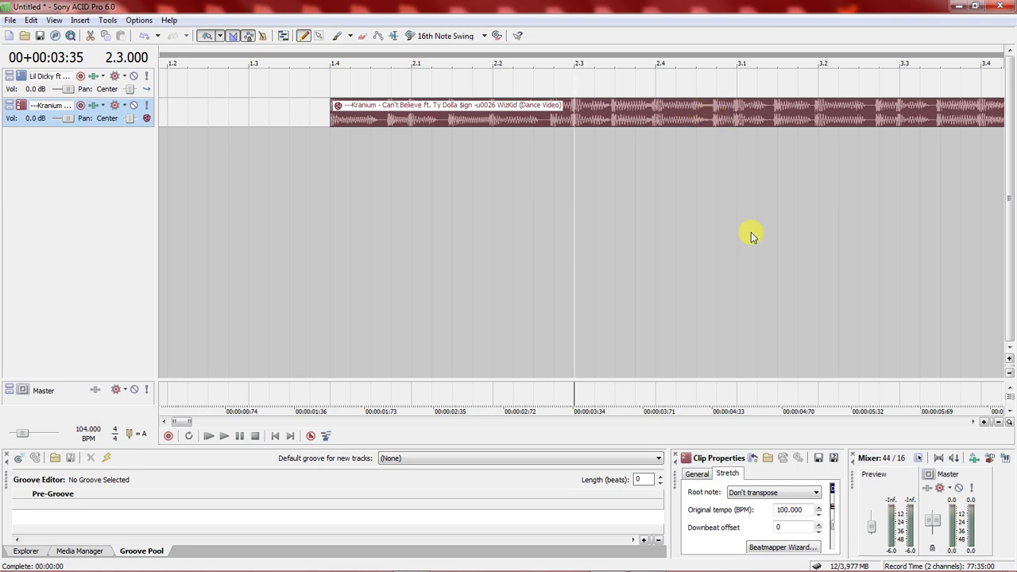
click(703, 477)
click(774, 493)
click(751, 513)
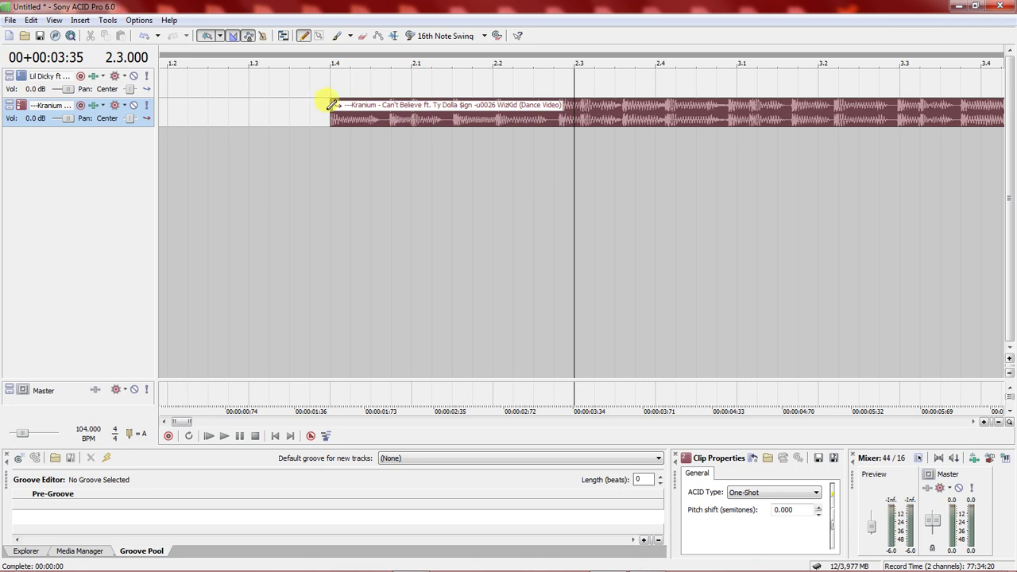
- Set the Kranium clip's ACID type to Beatmapped with an original tempo of 100 BPM
click(769, 494)
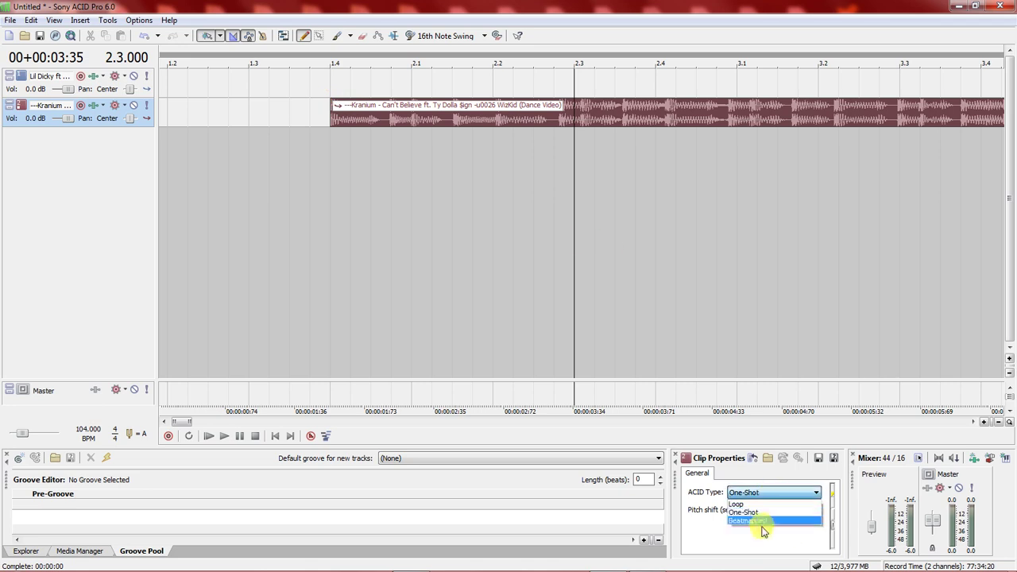
click(761, 527)
click(761, 497)
click(760, 518)
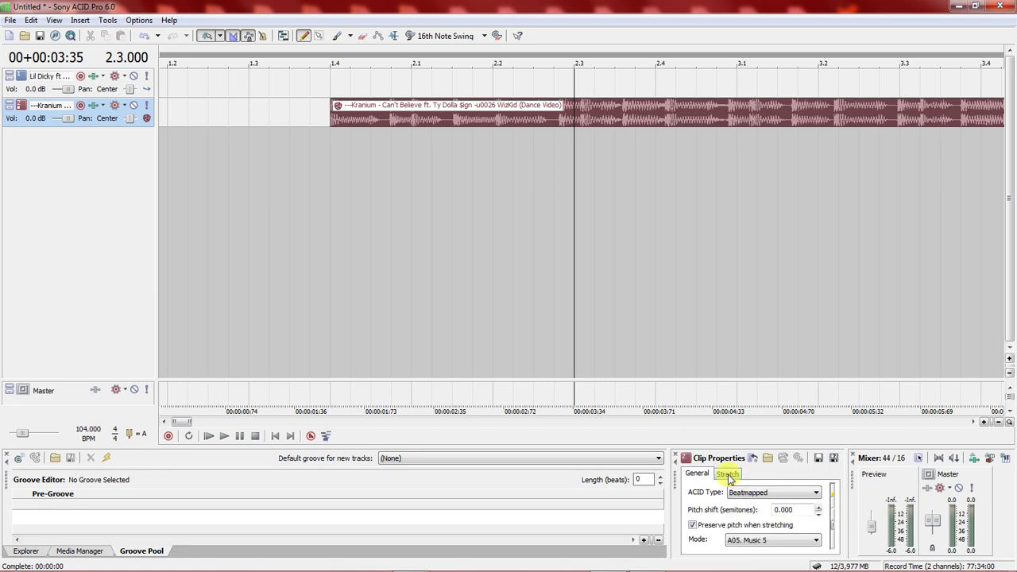
click(727, 474)
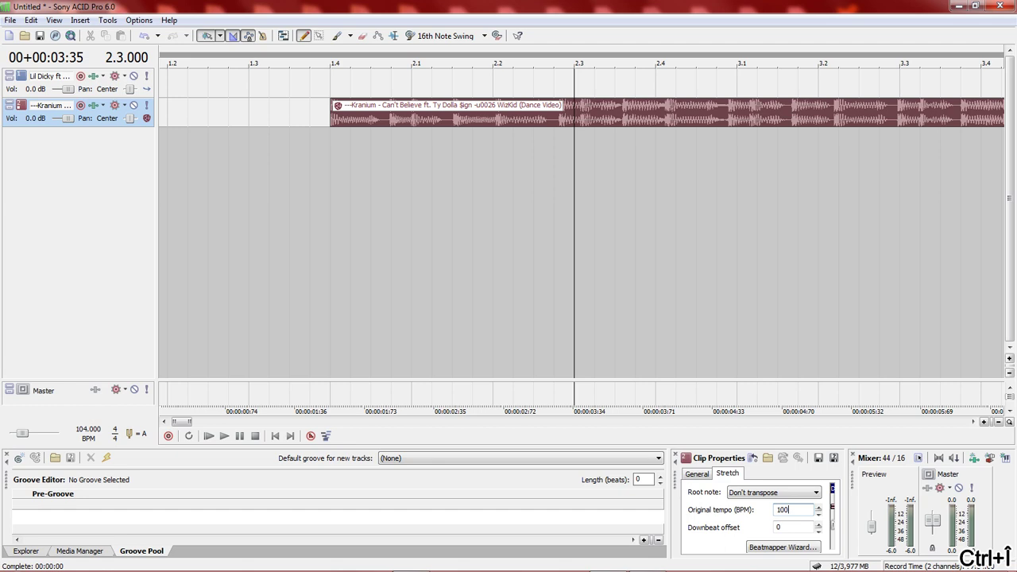
text(100)
key(Return)
- Set the Lil Dicky acapella clip's ACID type to Beatmapped with an original tempo of 100 BPM
click(746, 164)
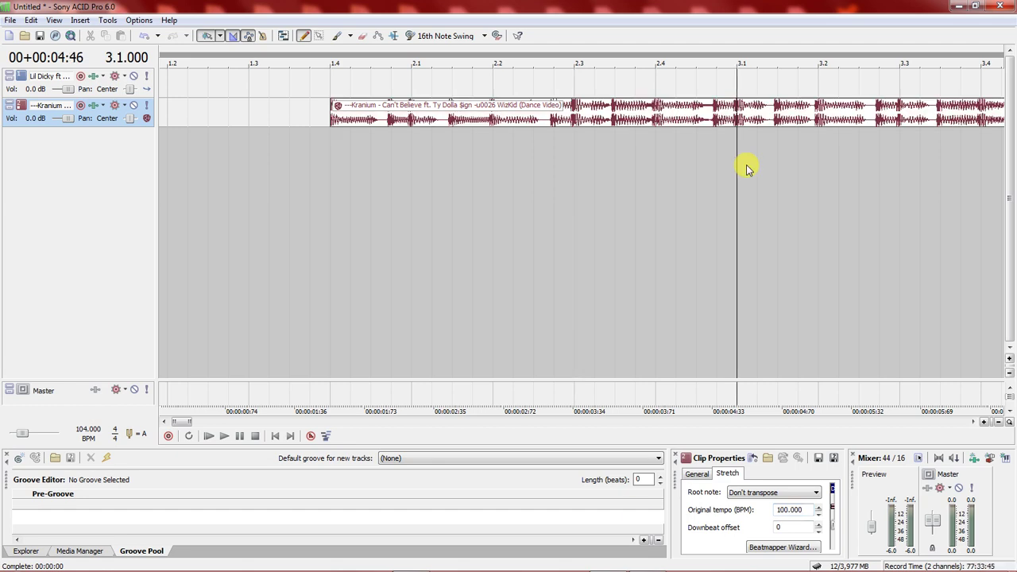
key(ctrl+Down)
key(ctrl+Down)
key(ctrl+Down)
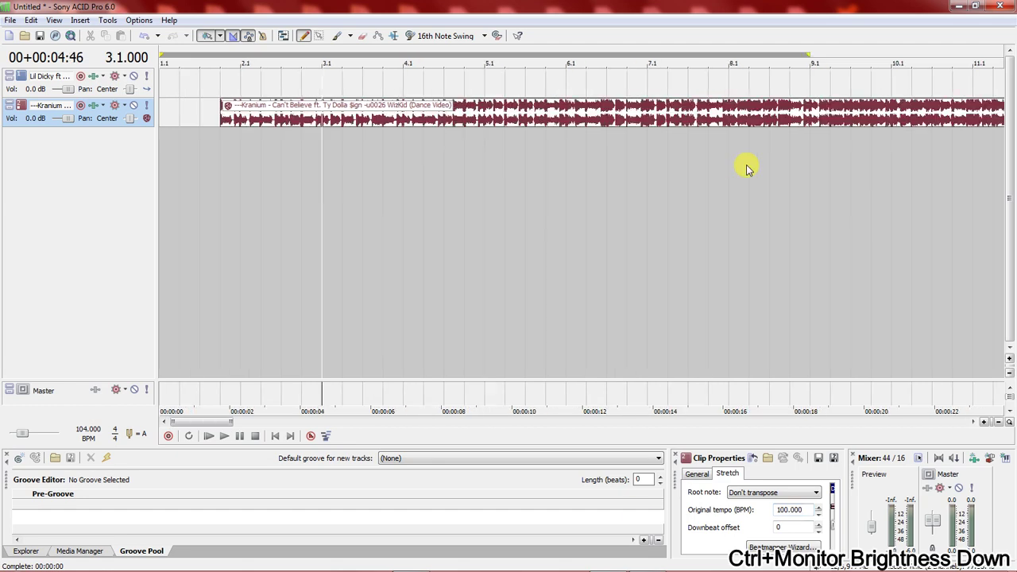
key(ctrl+Down)
key(ctrl+Down)
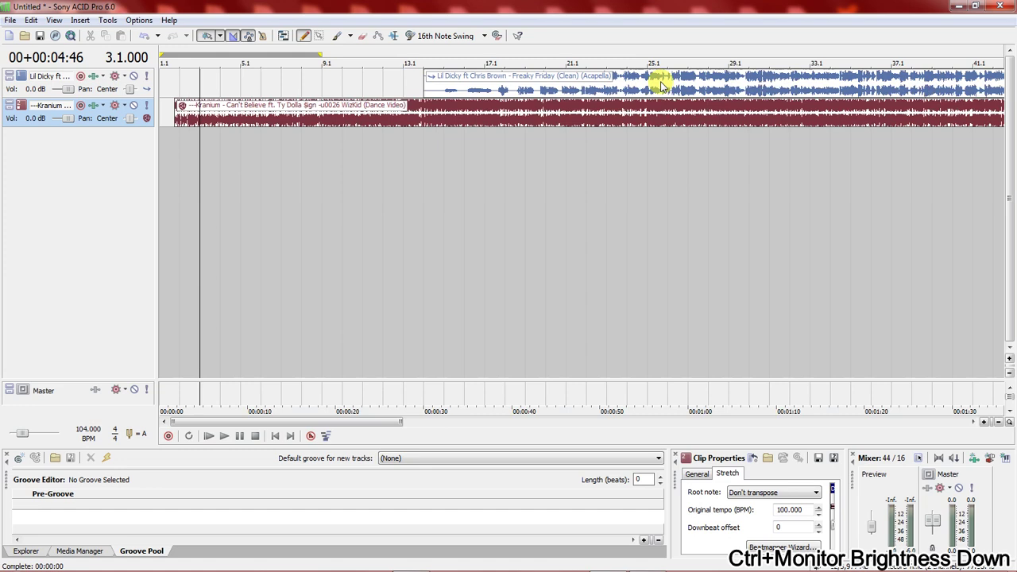
click(661, 83)
click(815, 493)
click(751, 502)
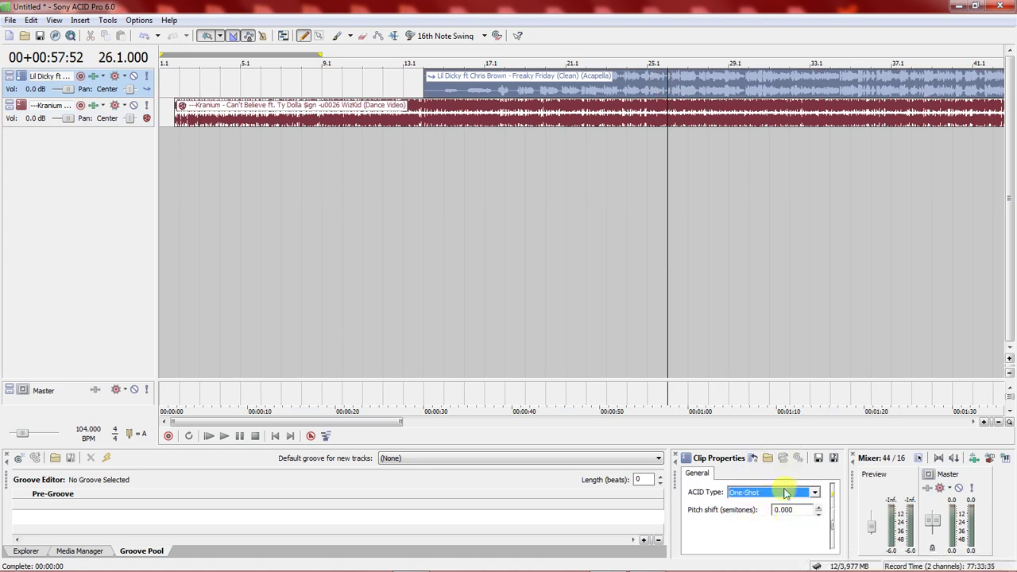
click(785, 493)
click(769, 519)
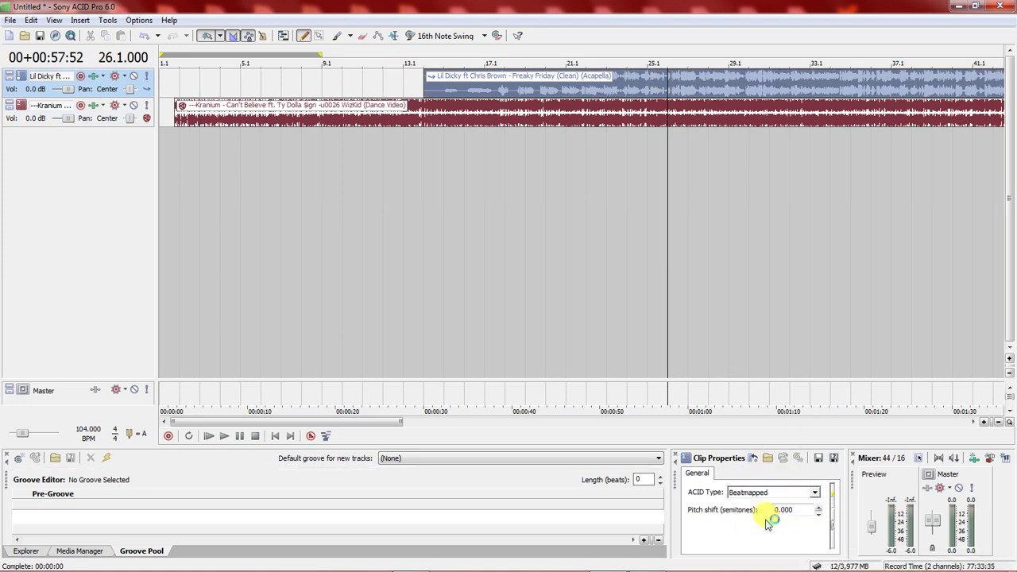
click(726, 474)
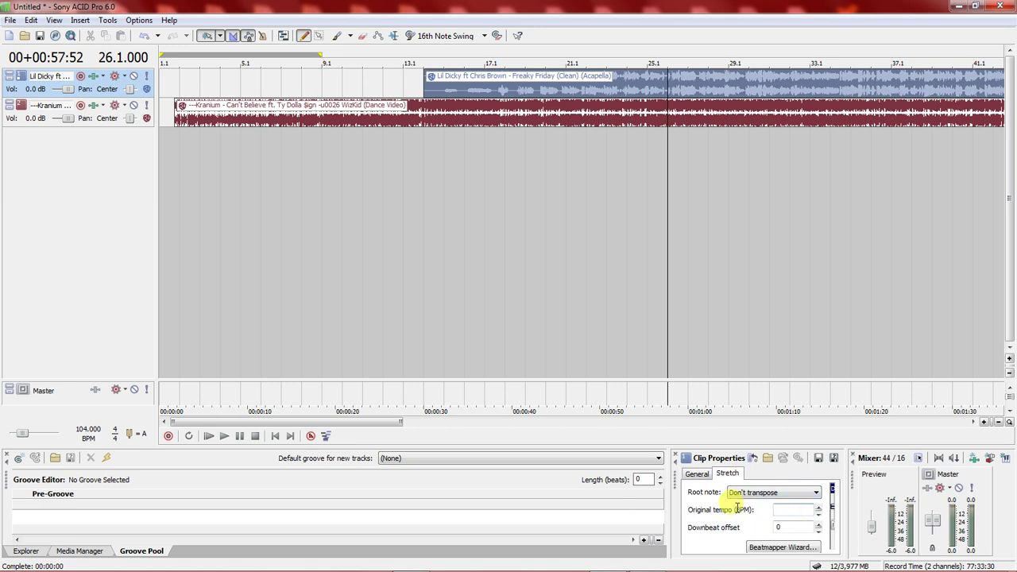
text(100.000)
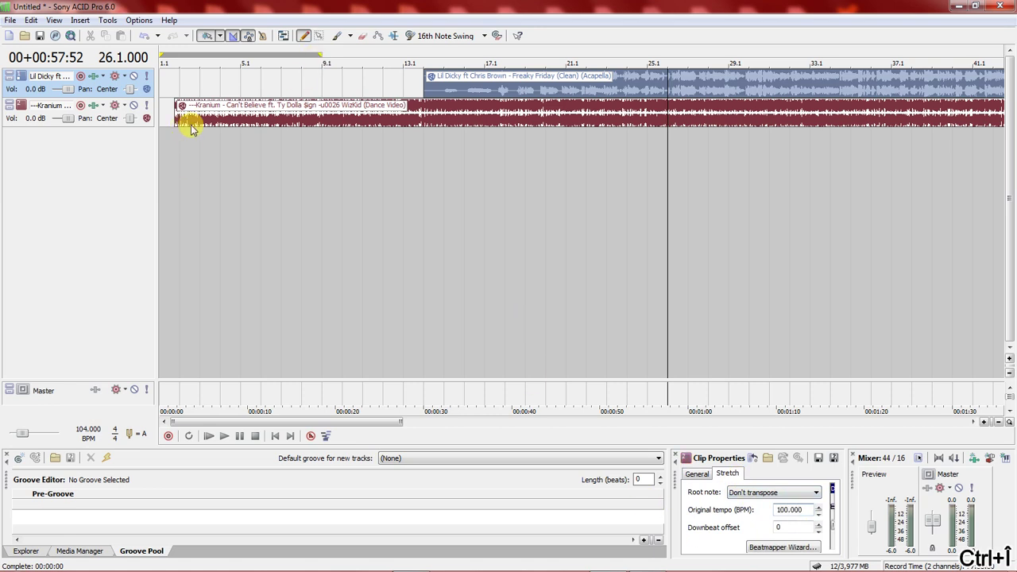
- Move the Kranium clip to start at bar 2.1 and play it from there
click(184, 124)
key(space)
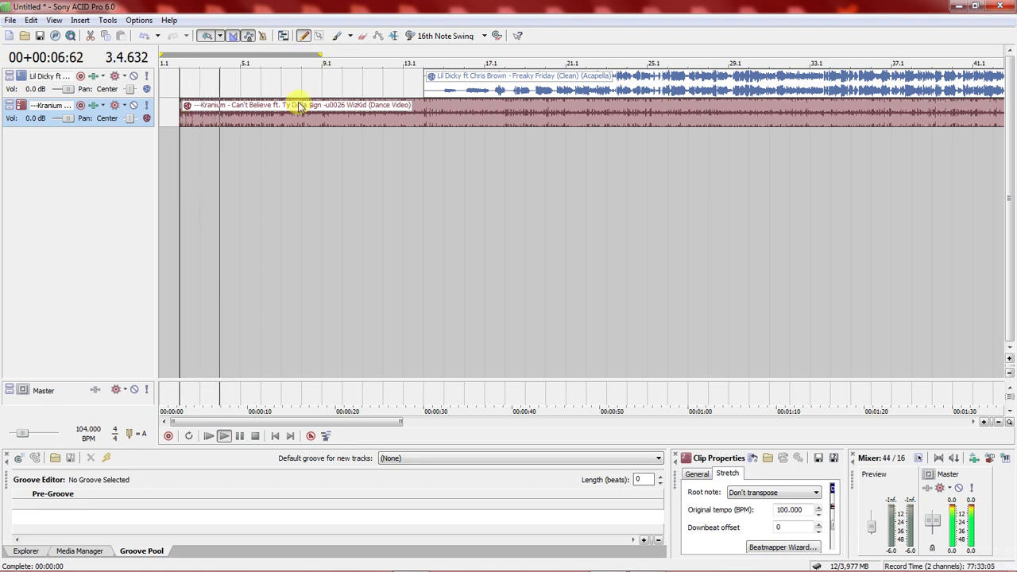
- Move the Lil Dicky acapella clip along its track to beyond the end of the Kranium clip
key(ctrl+Down)
key(ctrl+Down)
key(ctrl+Down)
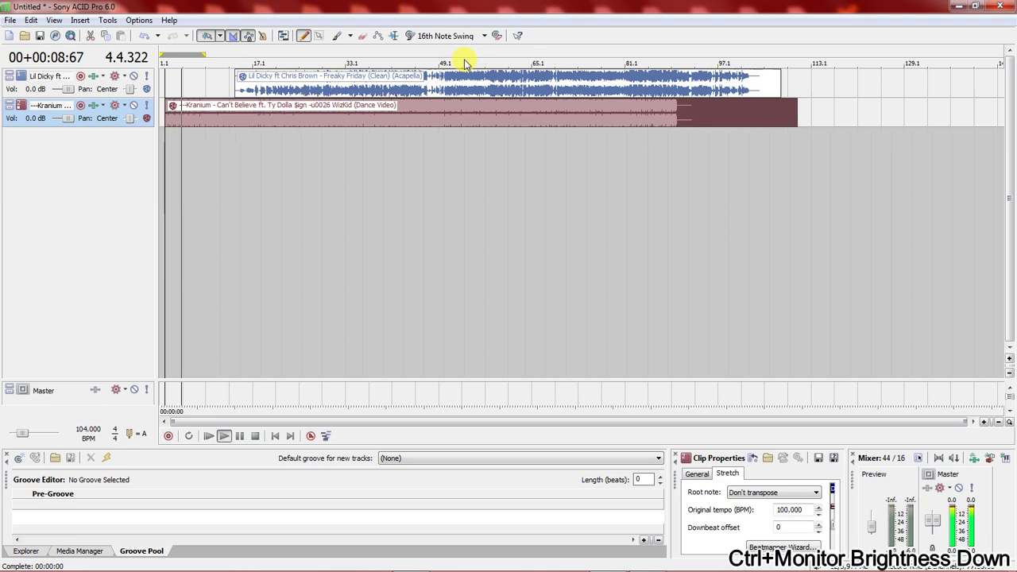
drag(409, 91, 997, 55)
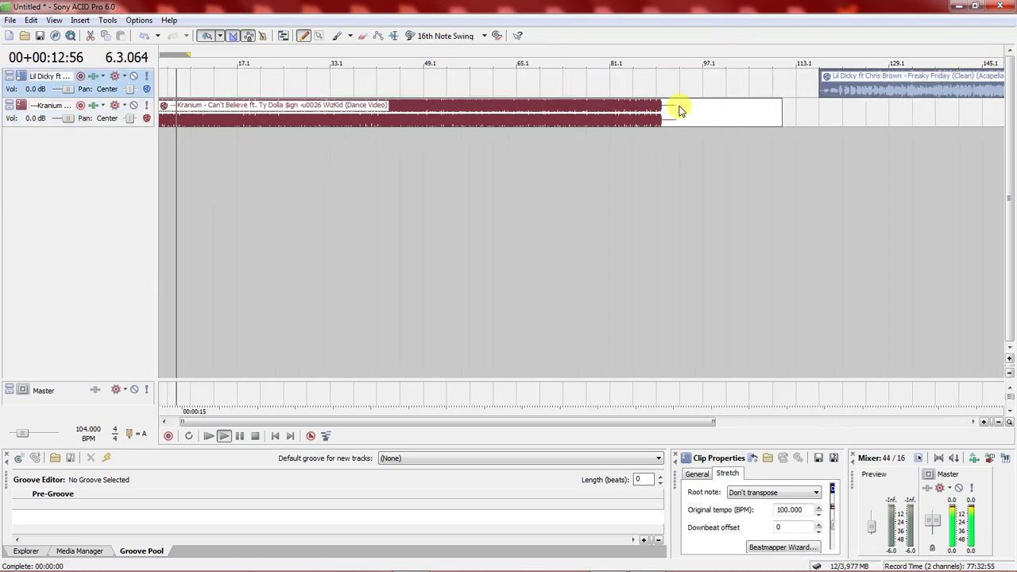
- Play the closing section of the Kranium clip from bar 85.1
click(636, 117)
key(ctrl+x)
key(ctrl+Up)
key(ctrl+Up)
key(ctrl+Up)
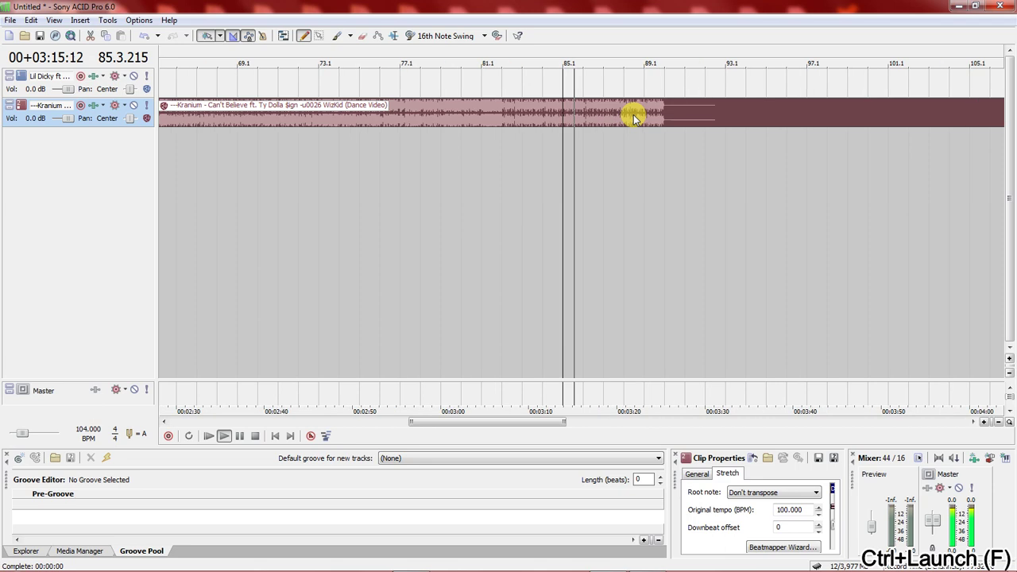
- Play the Kranium clip from bar 82.1 to check its closing beat against the grid
click(425, 119)
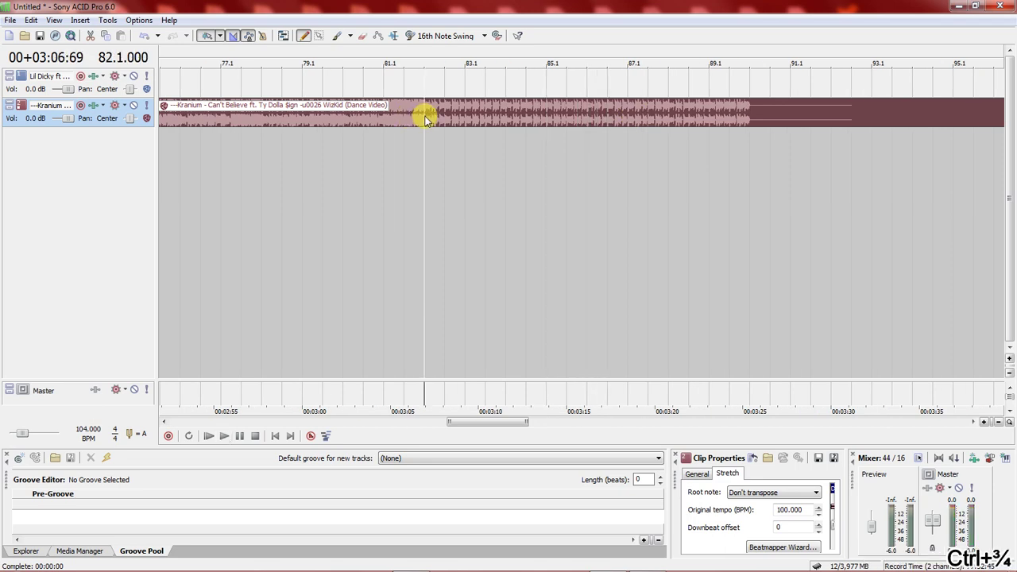
key(ctrl+Up)
key(ctrl+Up)
key(space)
key(ctrl+Down)
key(ctrl+Down)
key(ctrl+Down)
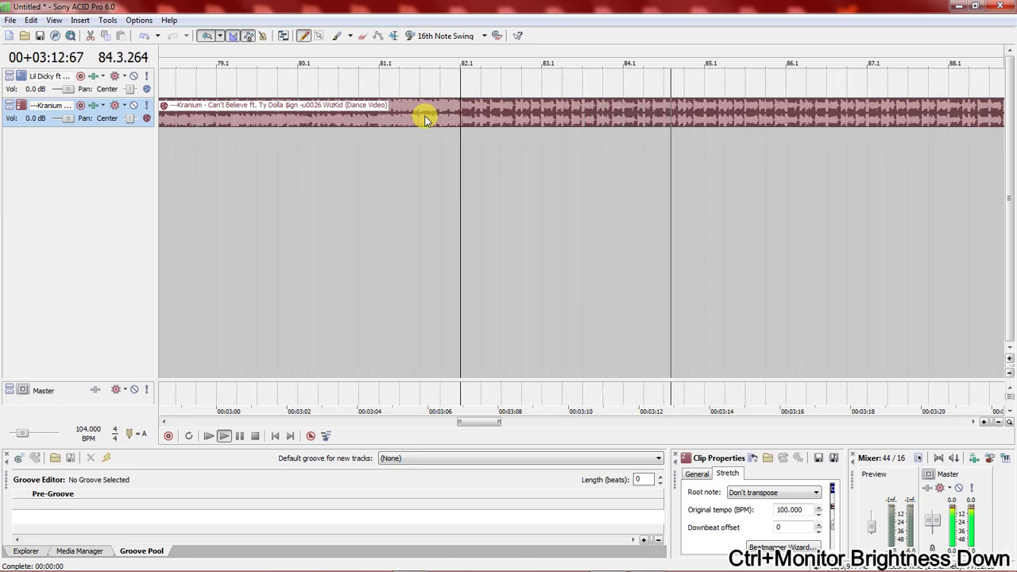
key(ctrl+Down)
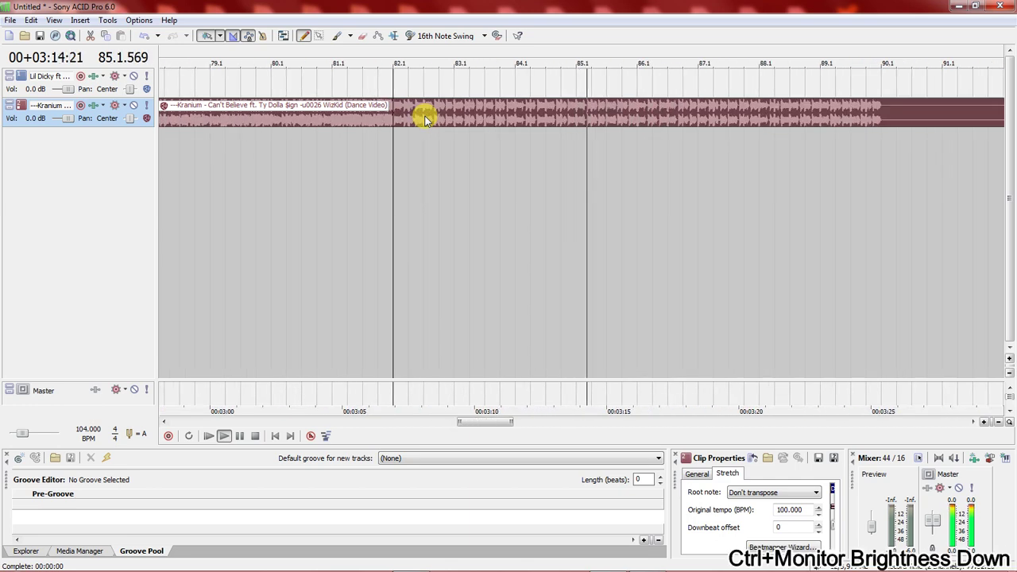
- Shift the Kranium clip one beat earlier and place the cursor at bar 86.1
key(space)
key(space)
click(632, 114)
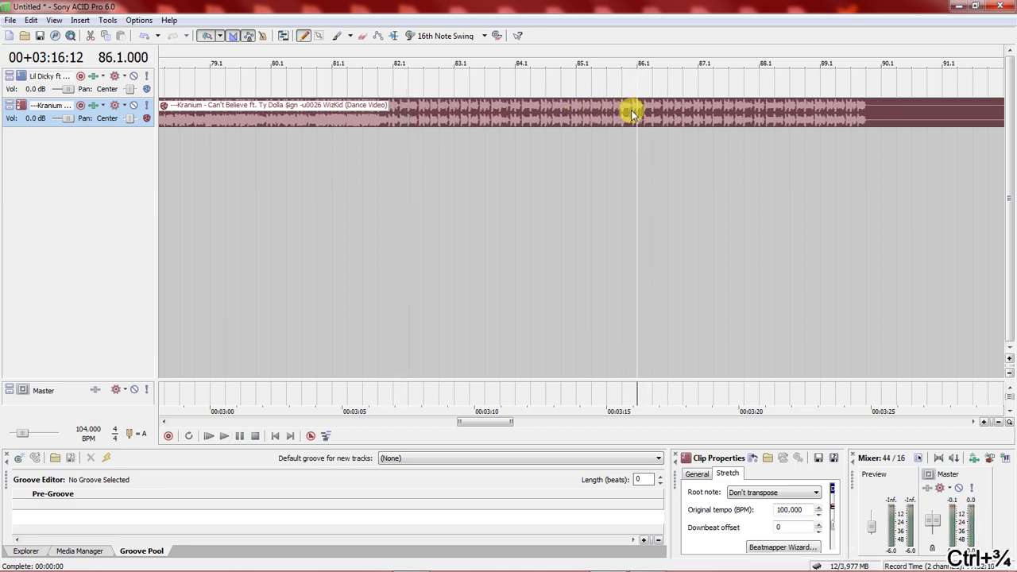
- Split the Kranium clip at bar 86.1 and delete the part before the split
scroll(631, 114, up, 5)
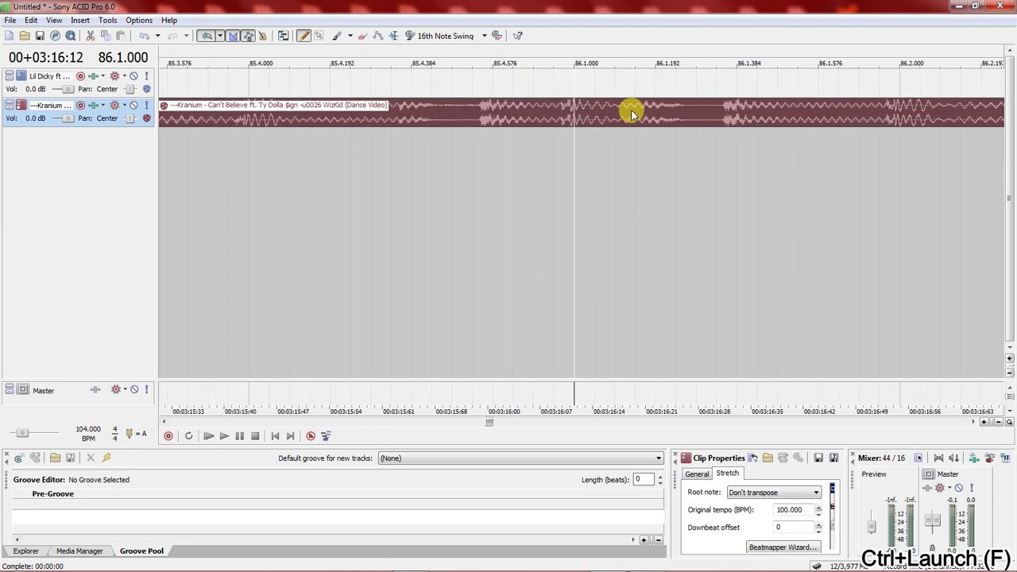
scroll(632, 114, up, 1)
scroll(586, 120, up, 1)
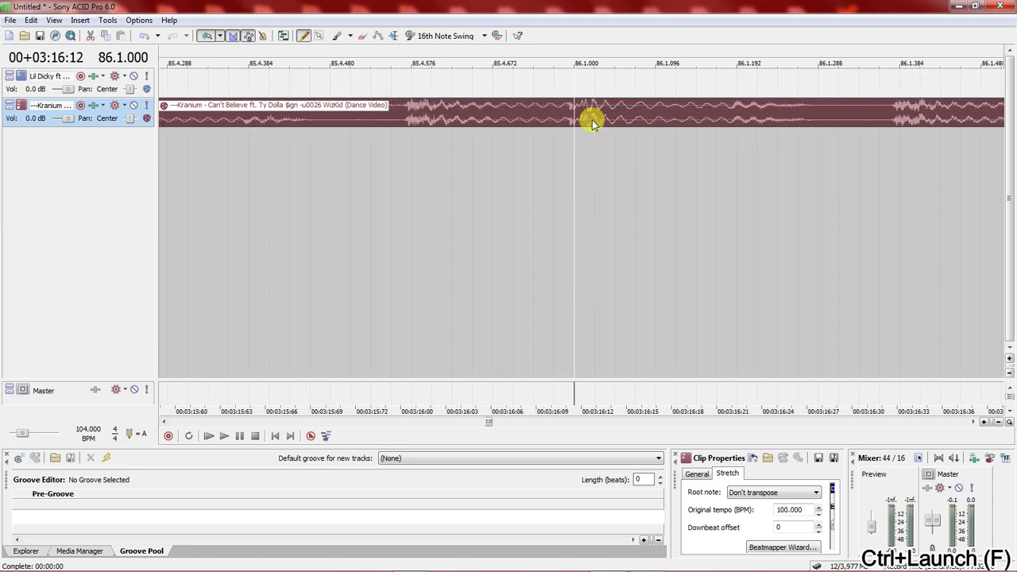
scroll(592, 121, up, 2)
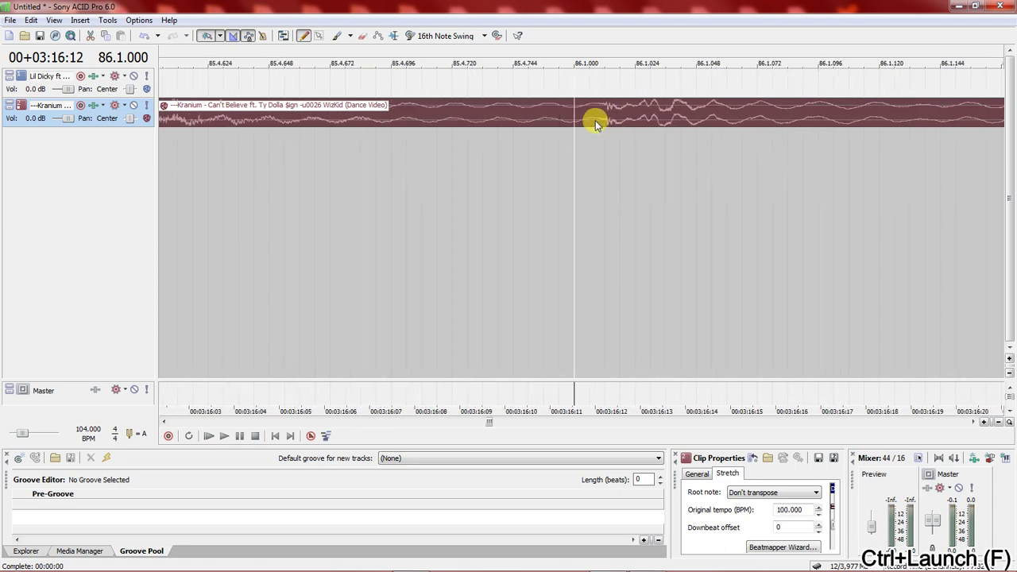
key(s)
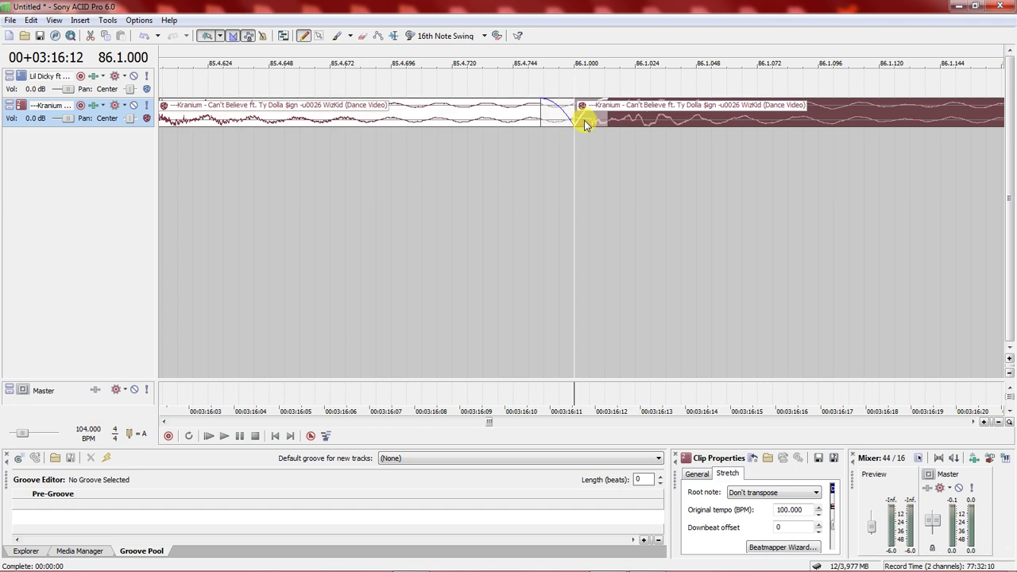
click(528, 112)
key(Delete)
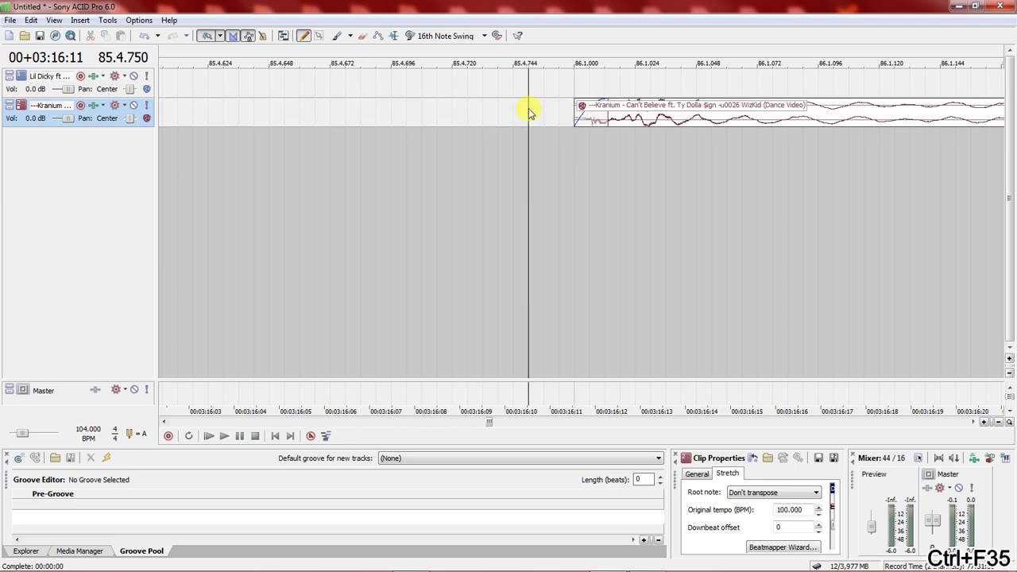
- Move the remaining Kranium segment to bar 5.1 and bring the acapella clip back to shortly after it
scroll(529, 111, down, 10)
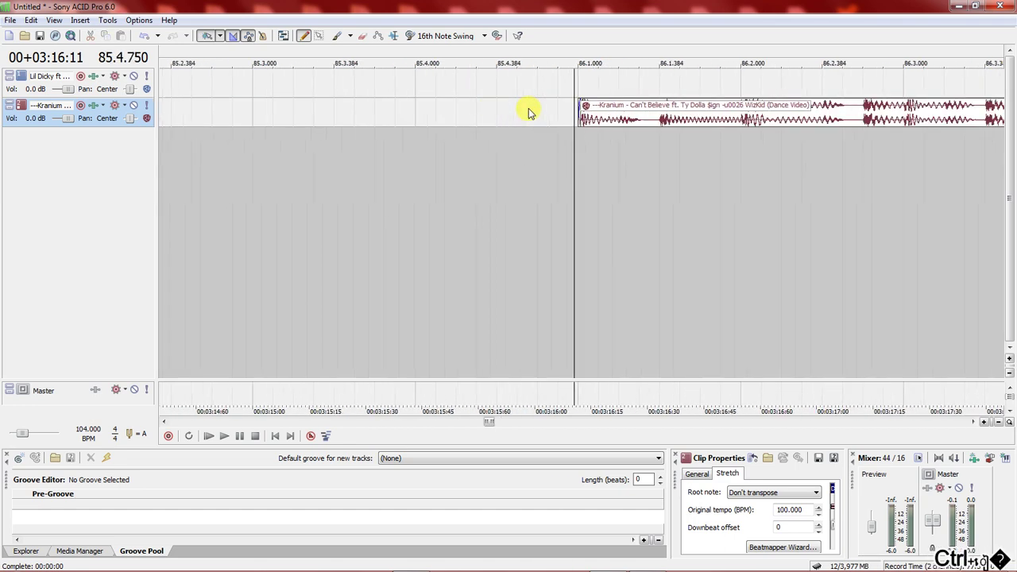
scroll(528, 111, down, 10)
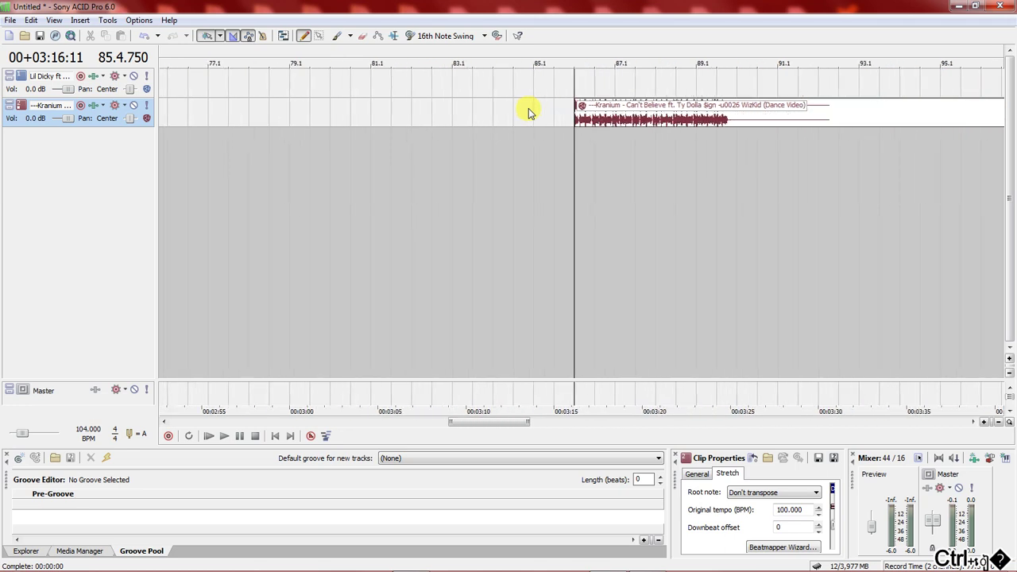
key(ctrl+z)
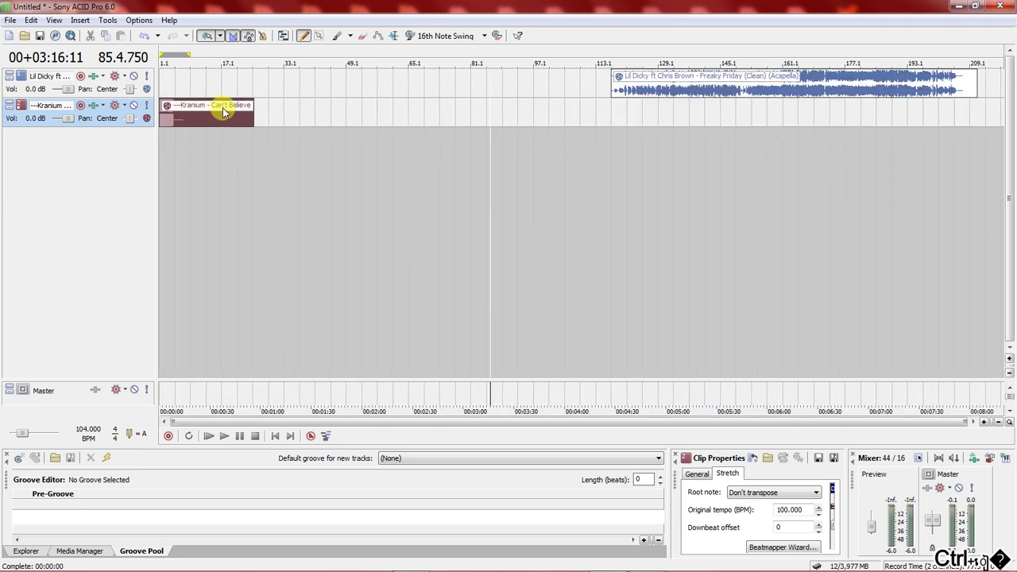
drag(215, 115, 235, 112)
drag(638, 84, 298, 113)
- Play the Kranium segment from its start at bar 5.1 and inspect the opening beats
click(177, 112)
key(ctrl+k)
key(space)
scroll(177, 111, up, 1)
scroll(176, 111, up, 5)
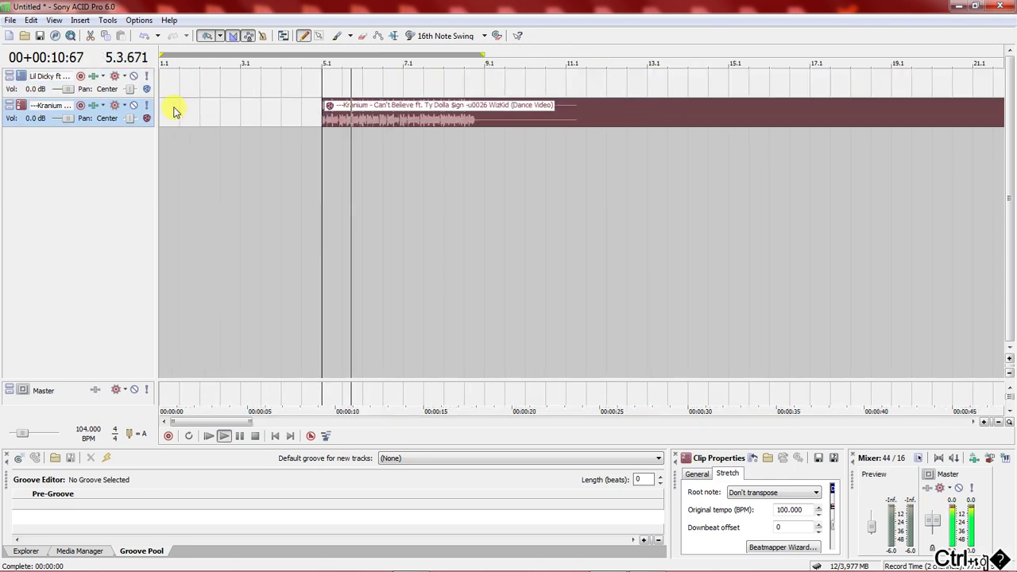
scroll(176, 112, up, 2)
key(space)
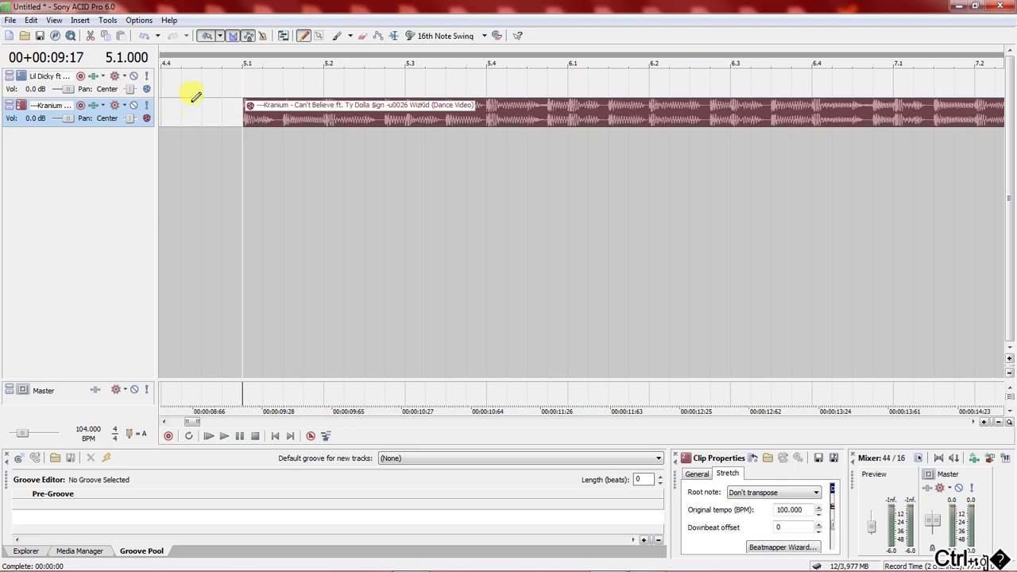
- Extend the Kranium segment's start one beat earlier and move the segment to begin at beat 5.2
drag(241, 106, 168, 108)
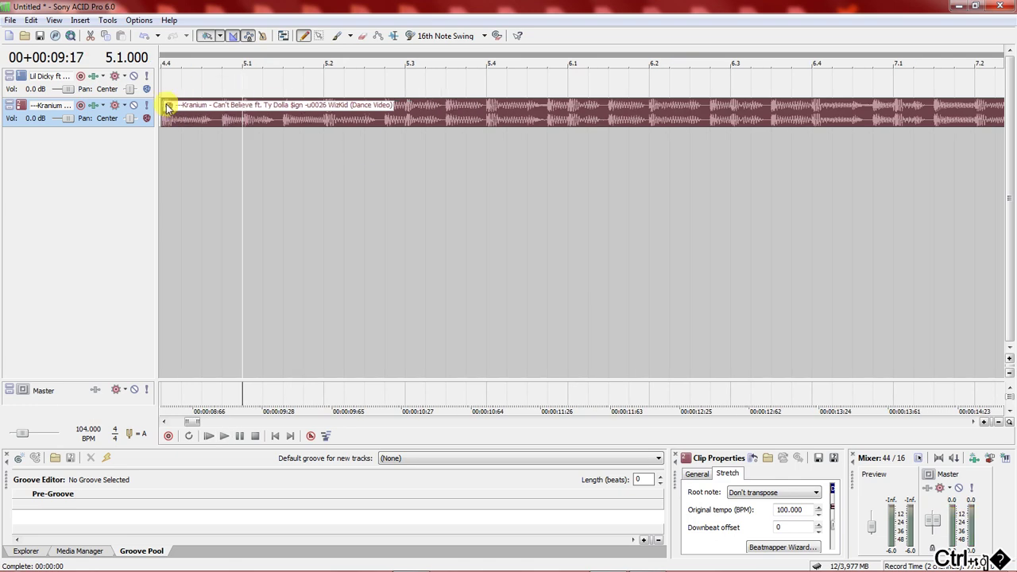
drag(302, 125, 433, 118)
key(space)
key(space)
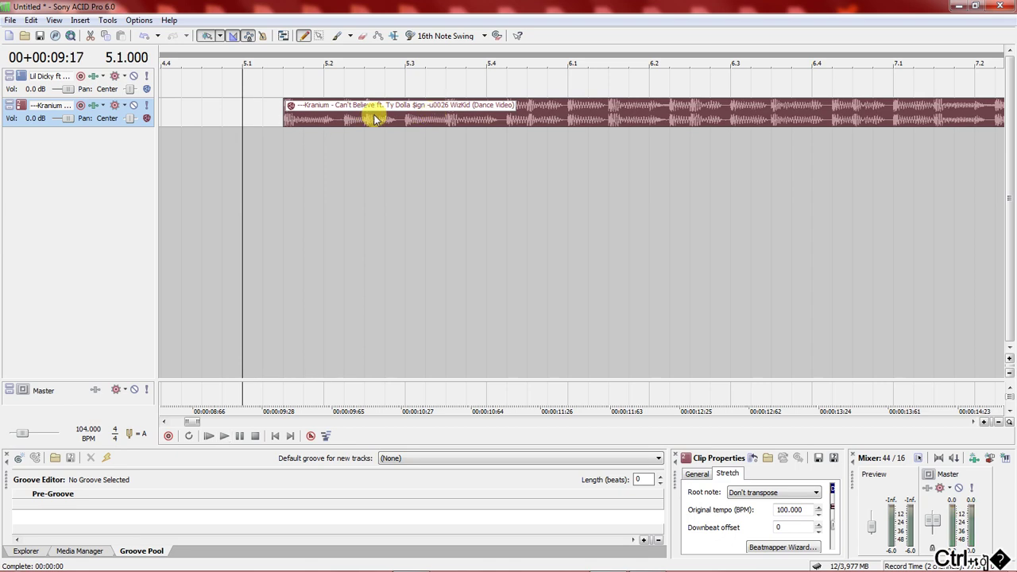
drag(363, 114, 397, 109)
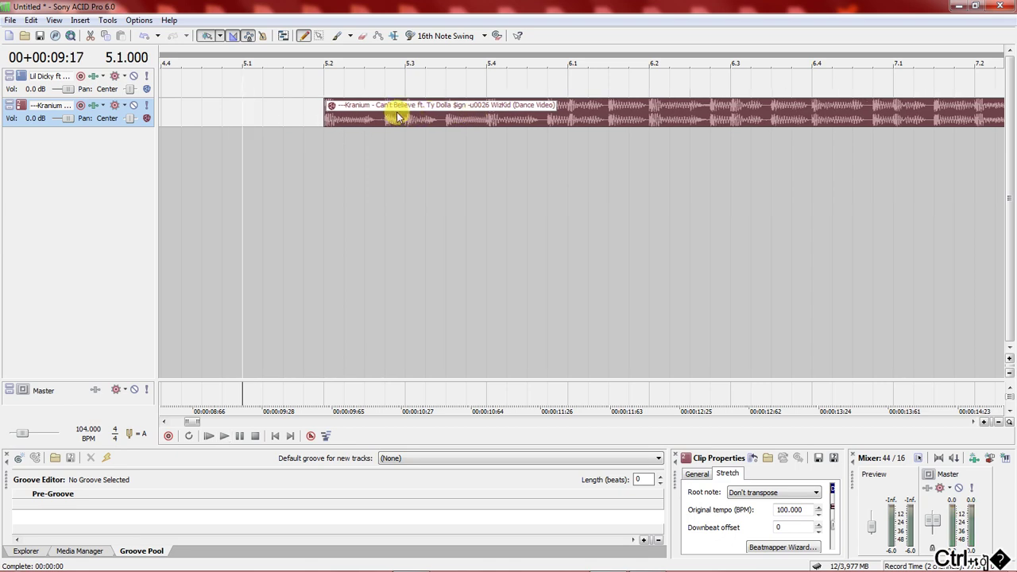
- Play the repositioned Kranium segment from beat 5.2 to check its timing
click(326, 122)
key(space)
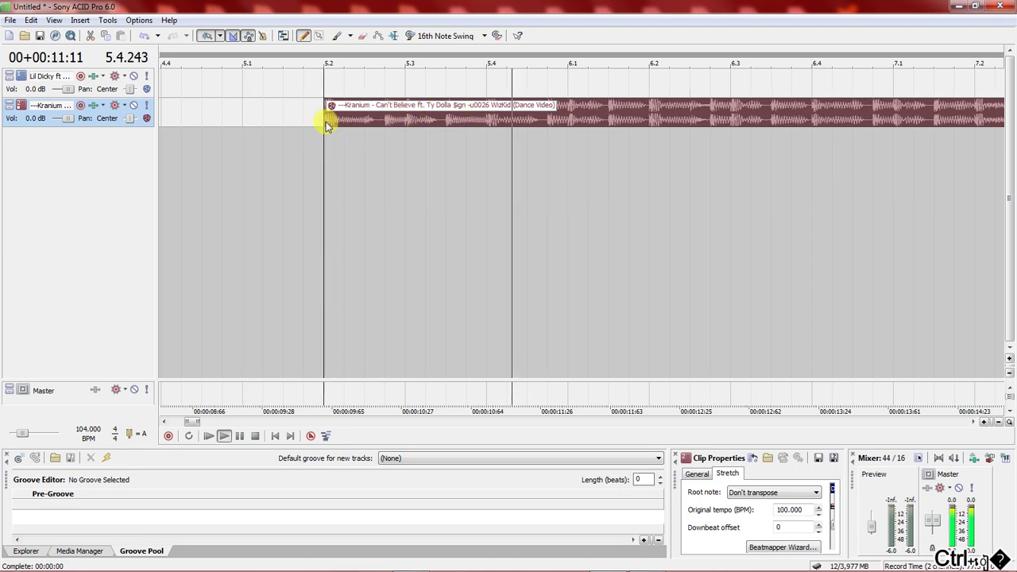
scroll(325, 125, down, 3)
key(ctrl+shift+s)
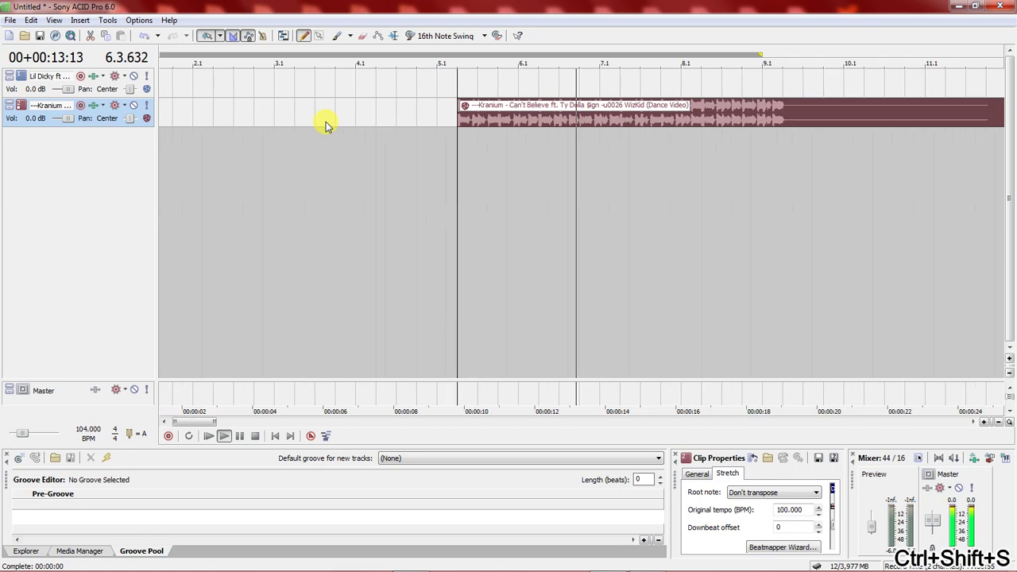
- Move the Kranium segment one beat later to beat 5.3 and play it from beat 5.2
scroll(326, 123, down, 2)
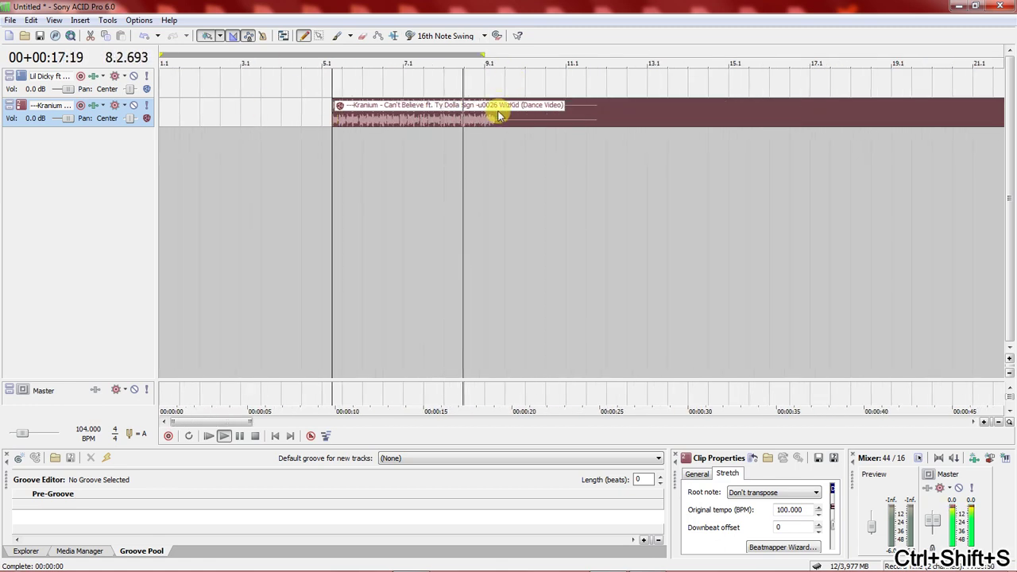
drag(489, 124, 499, 124)
key(space)
key(ctrl+space)
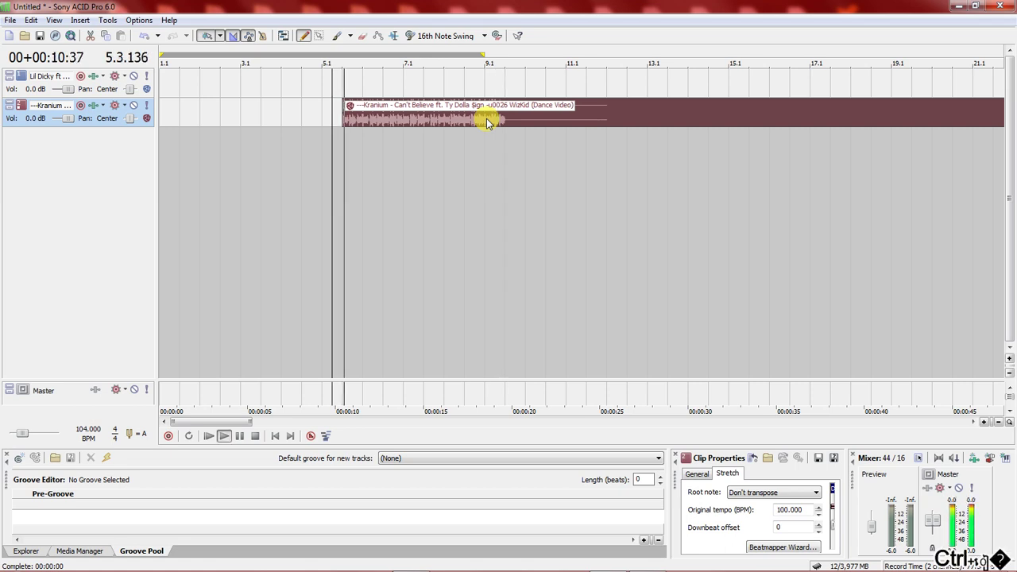
- Split the Kranium segment at beat 9.3, where its loud section ends, and delete the remainder
scroll(484, 121, up, 3)
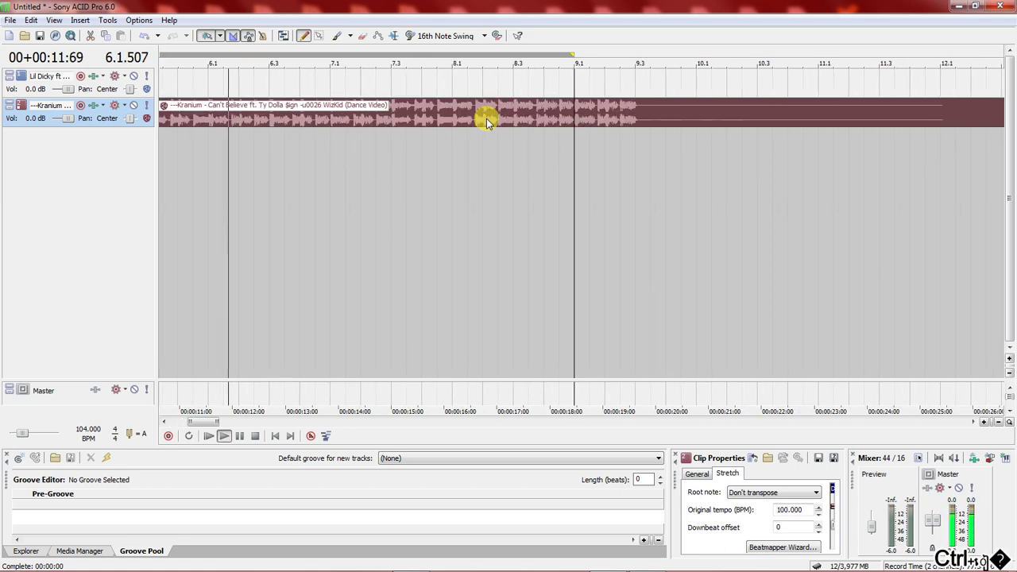
click(635, 120)
key(s)
key(Delete)
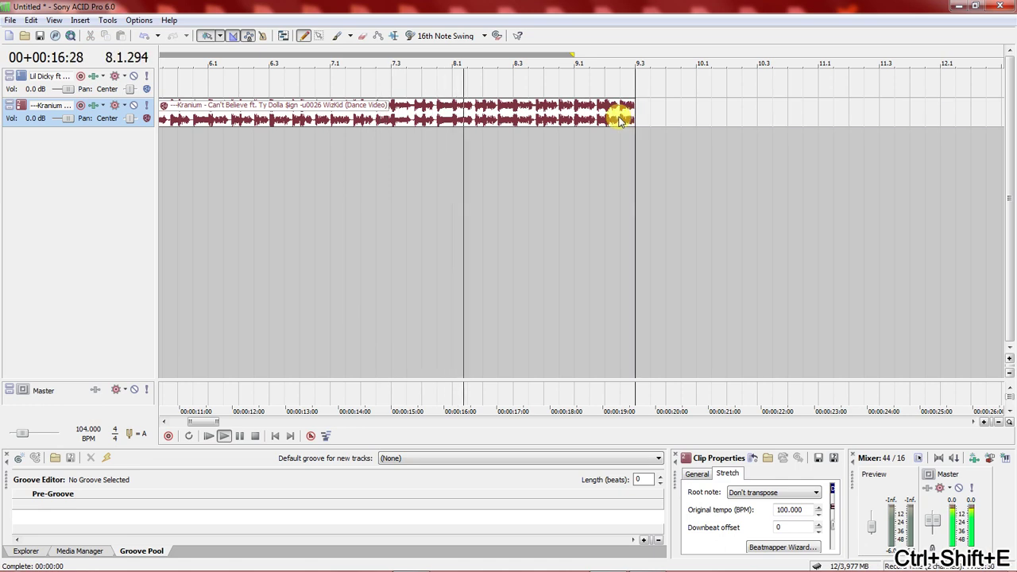
- Copy the trimmed Kranium segment and paste the duplicate directly after it at beat 9.3
right_click(619, 119)
click(649, 241)
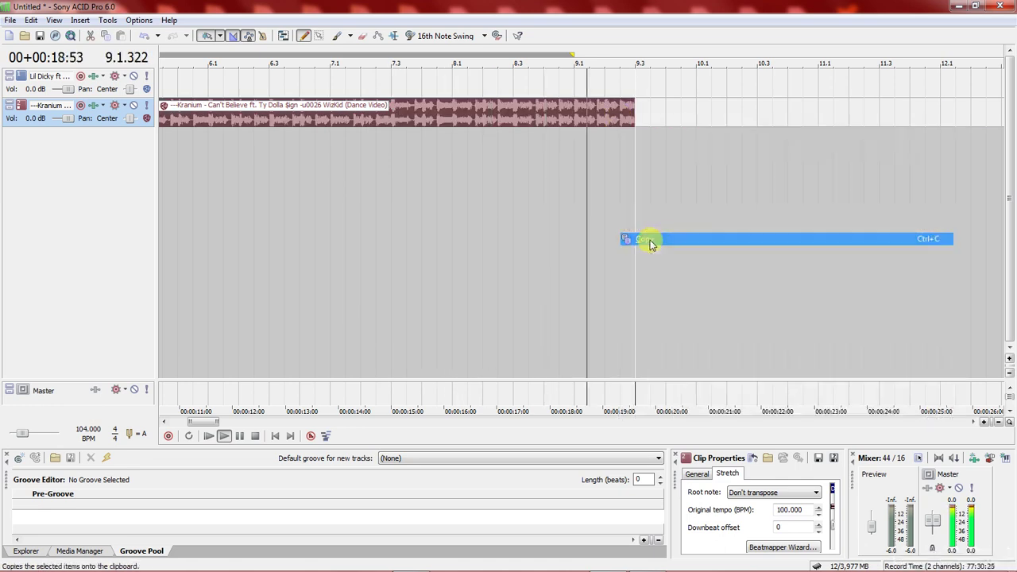
click(634, 106)
key(ctrl+v)
scroll(634, 106, down, 8)
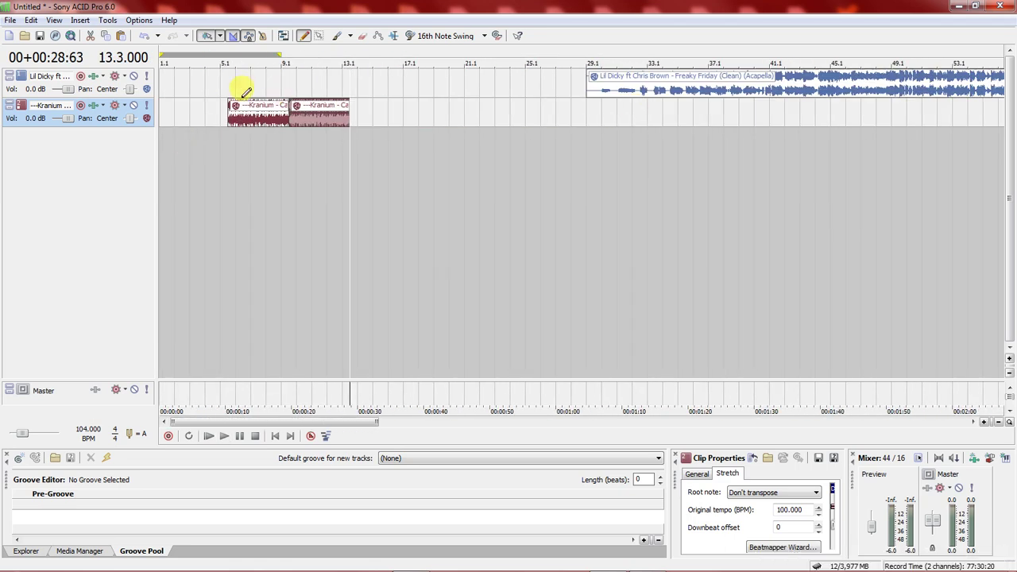
- Move both Kranium segments so the first starts at bar 6.1, and play them from there
drag(228, 108, 301, 109)
key(space)
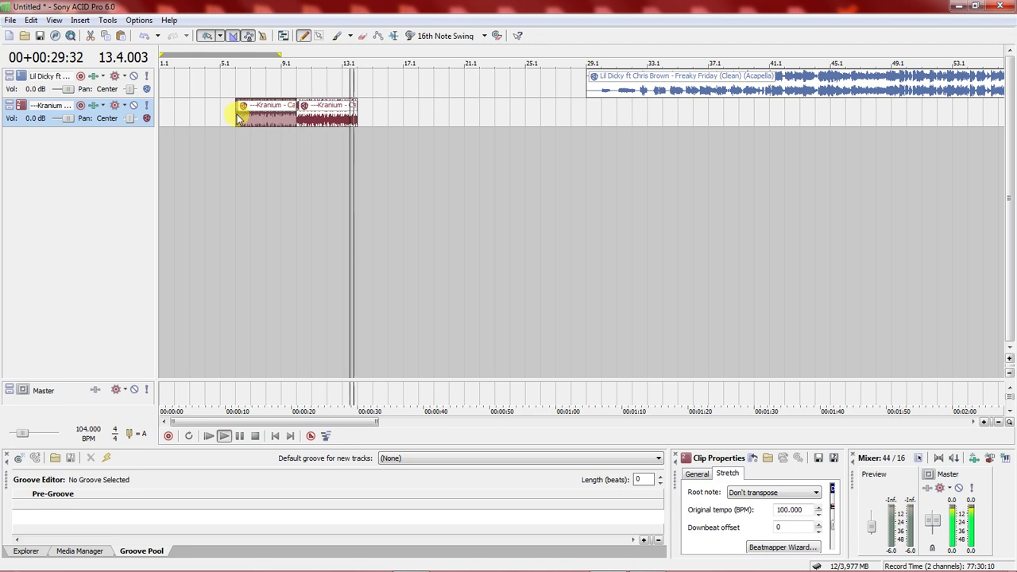
click(237, 118)
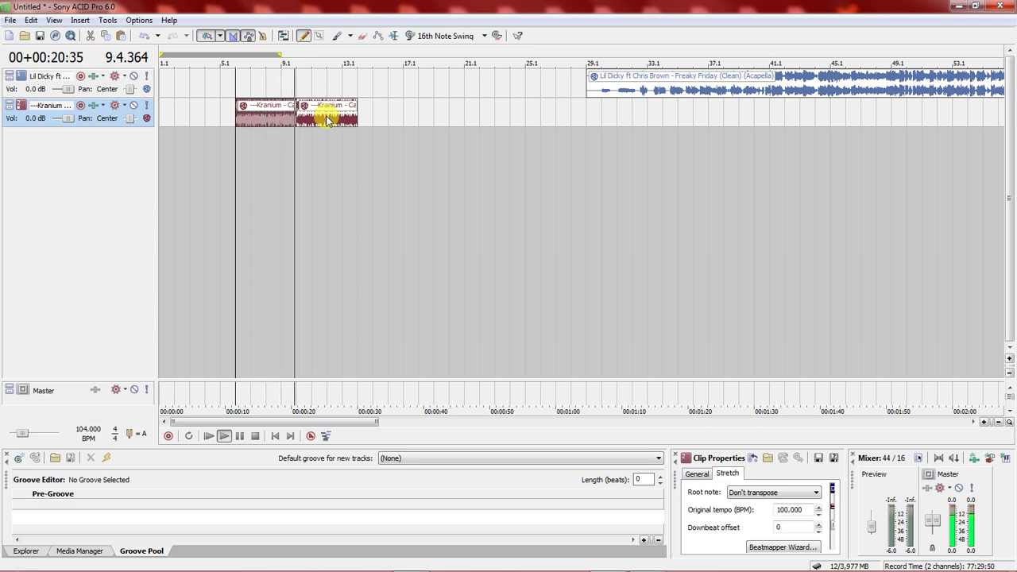
key(space)
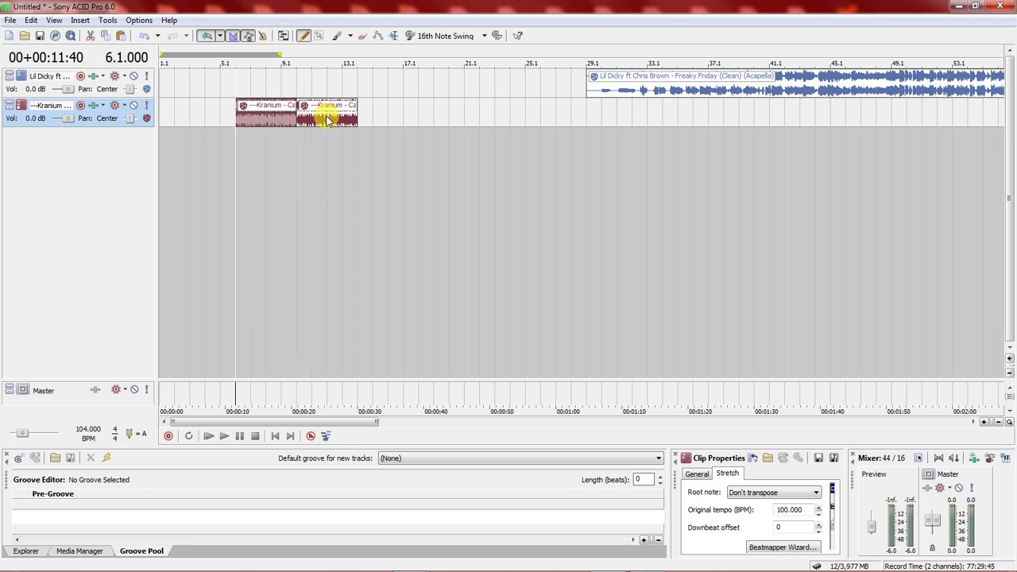
- Add three more back-to-back copies of the Kranium segment, extending the beat to bar 26.1, and play from bar 6.1
drag(325, 119, 522, 118)
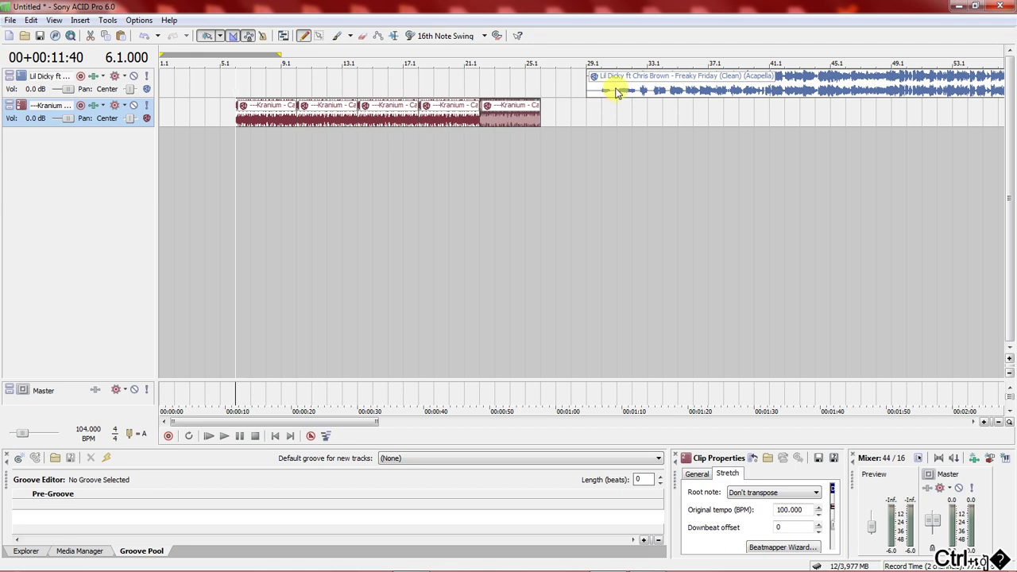
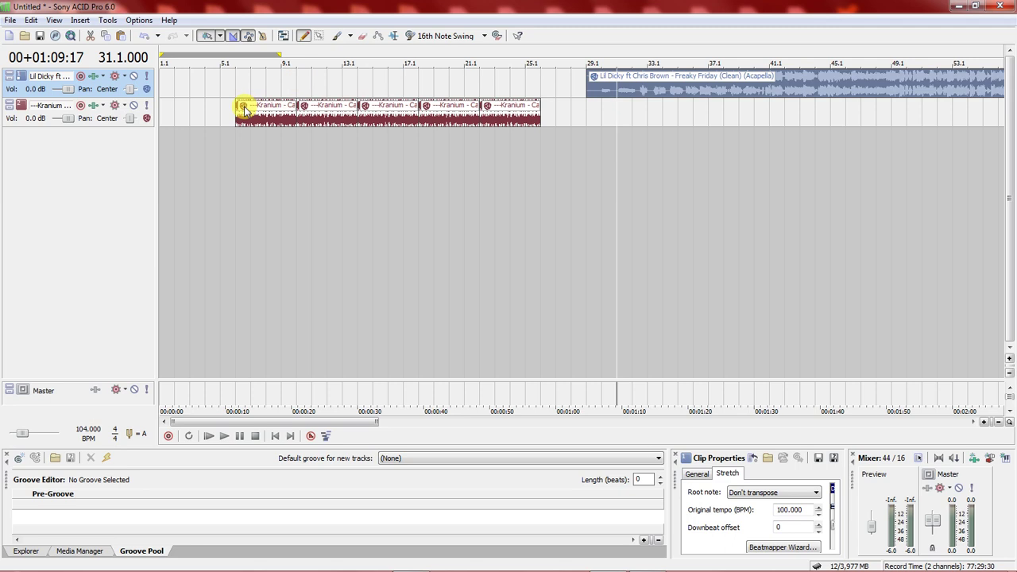
click(239, 112)
key(space)
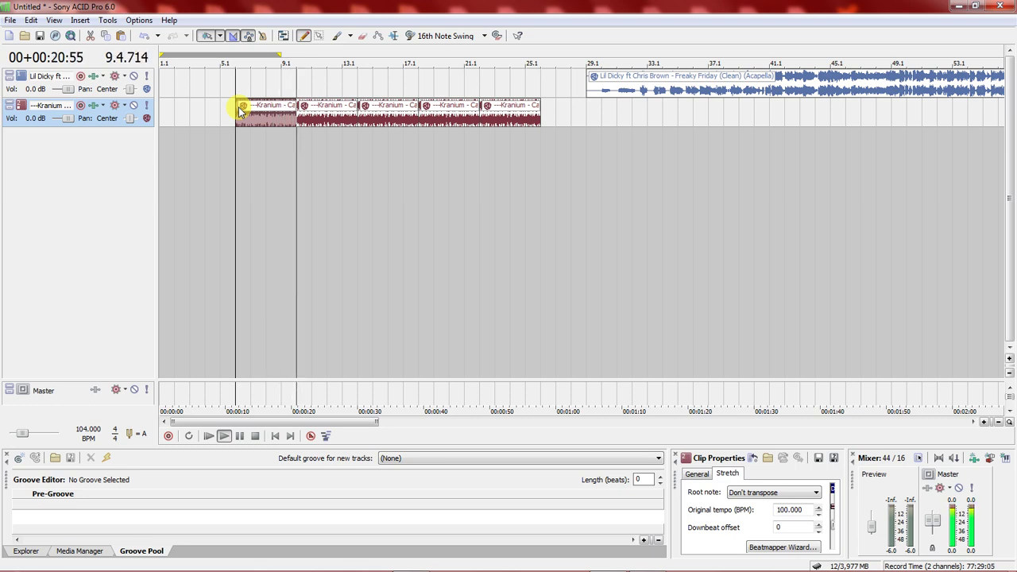
key(space)
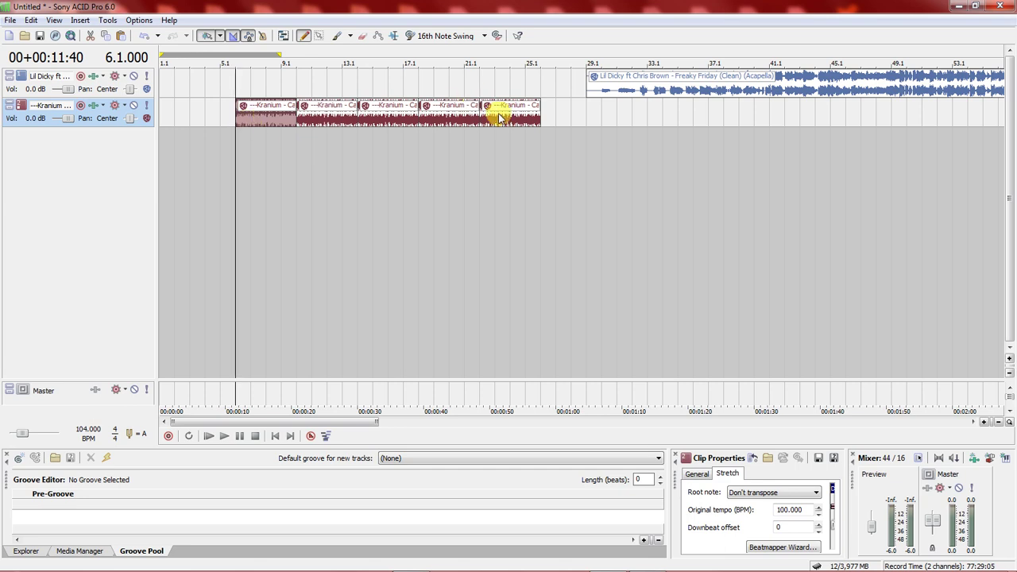
- Play the acapella from bar 30.1 to find where the vocals begin
click(601, 109)
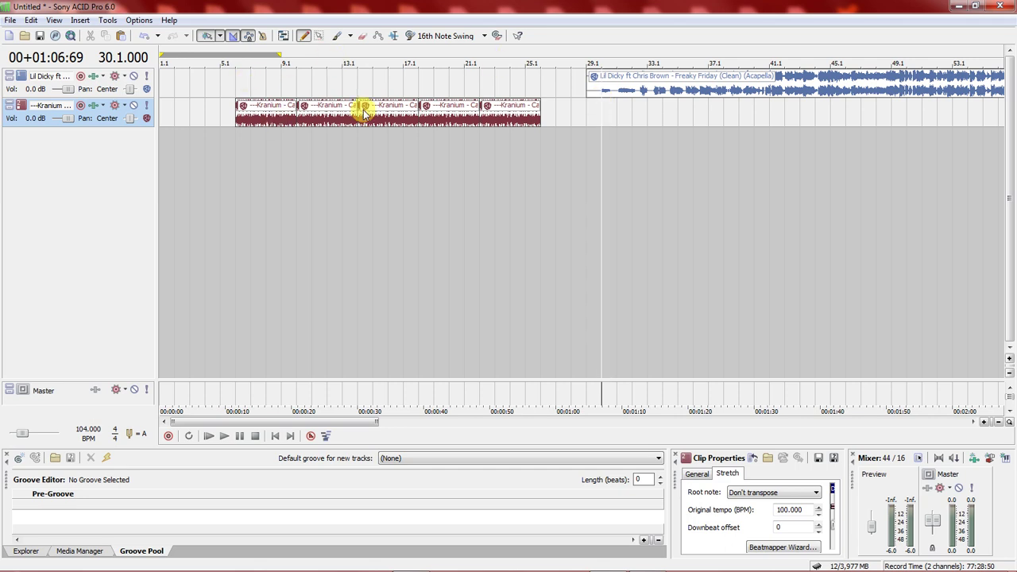
key(space)
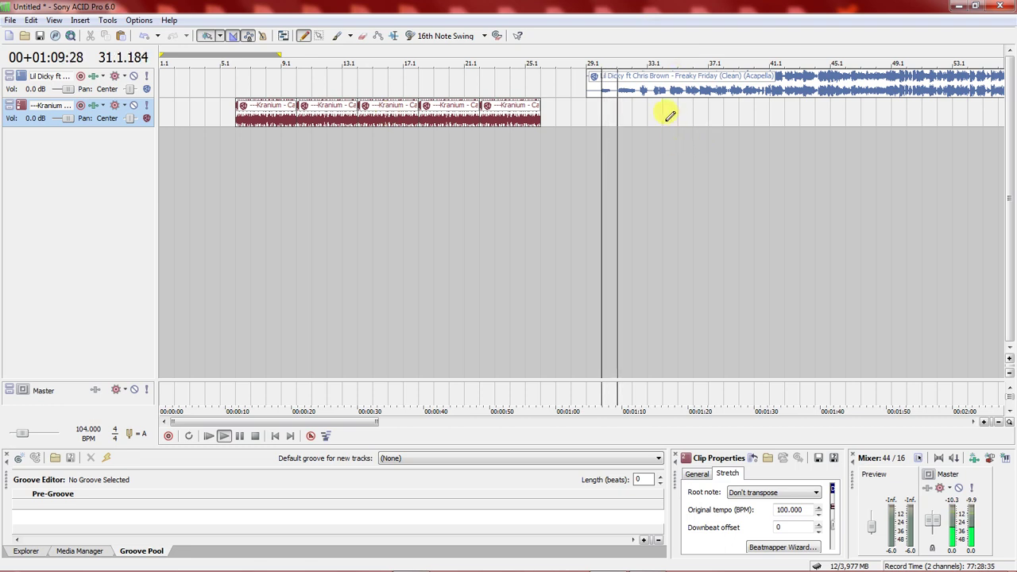
scroll(668, 119, up, 5)
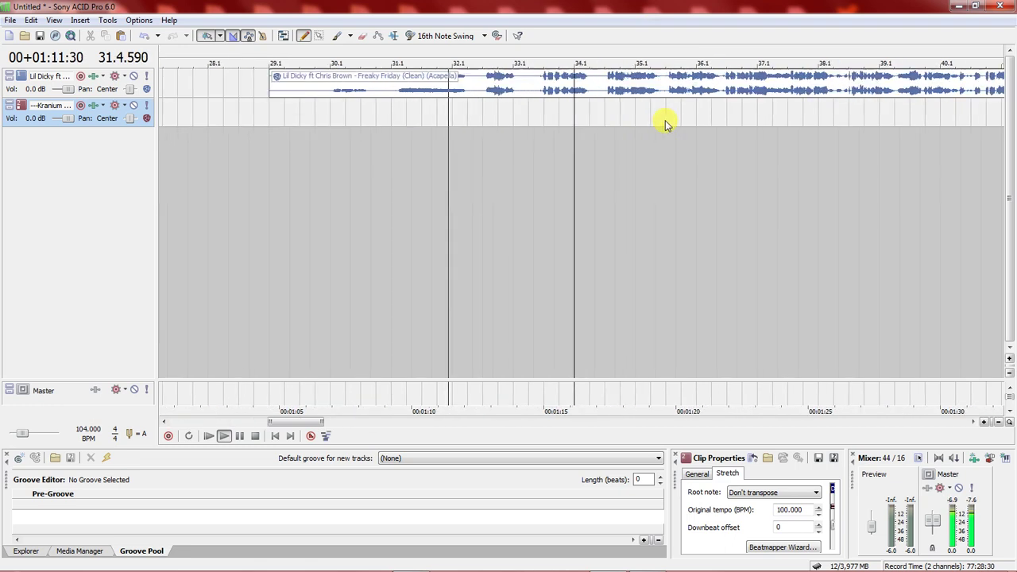
scroll(666, 123, up, 3)
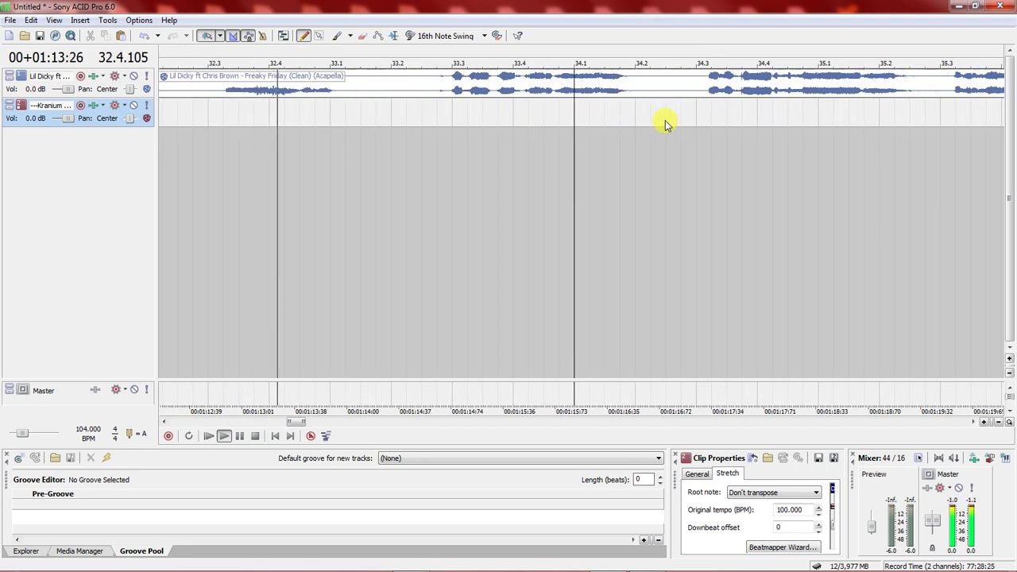
- Split the acapella at beat 33.3 where the vocals start and delete the part before it
click(455, 87)
key(space)
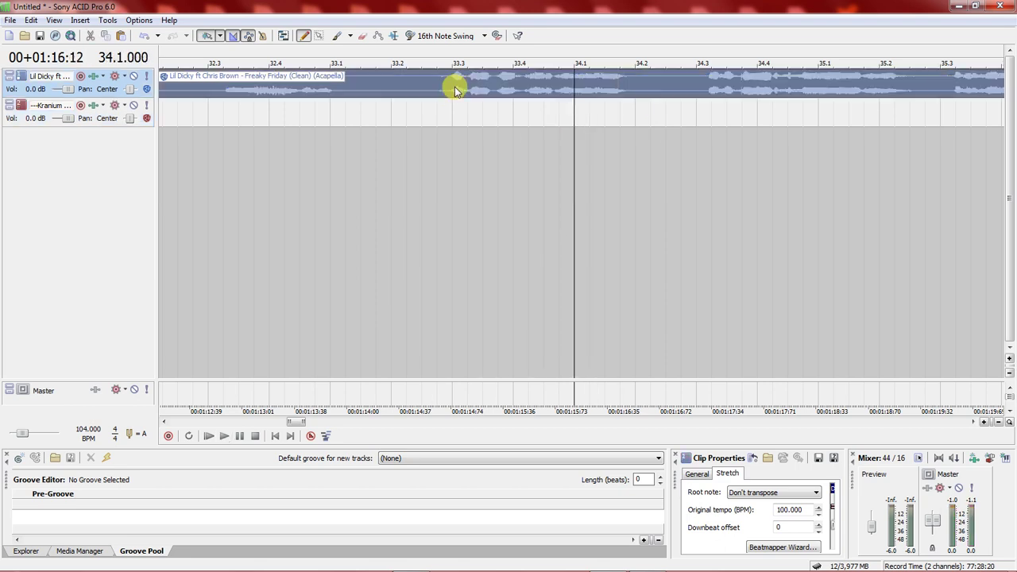
key(s)
click(424, 90)
key(Delete)
- Move the trimmed acapella to start at bar 9.1
scroll(425, 92, down, 8)
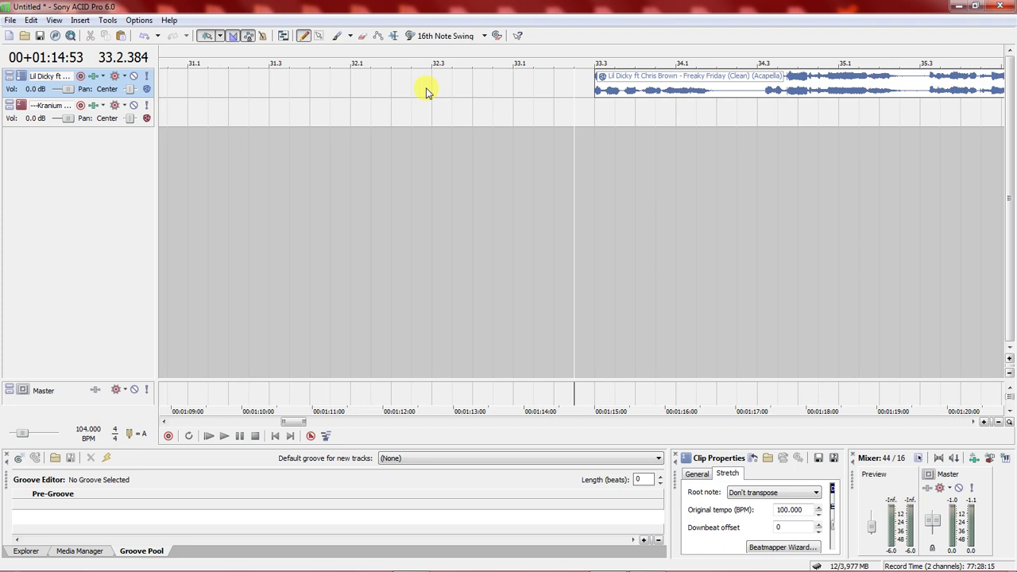
scroll(655, 59, down, 4)
click(458, 83)
drag(458, 83, 272, 84)
- Move all five Kranium segments together to start at bar 11.1, and move the acapella to bar 23.1
click(215, 113)
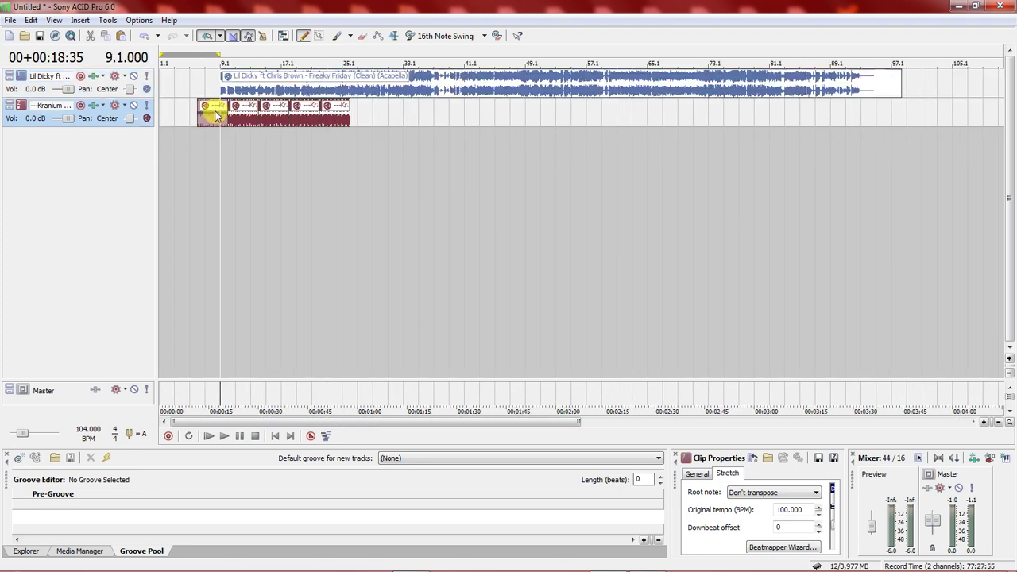
click(327, 122)
drag(243, 119, 275, 114)
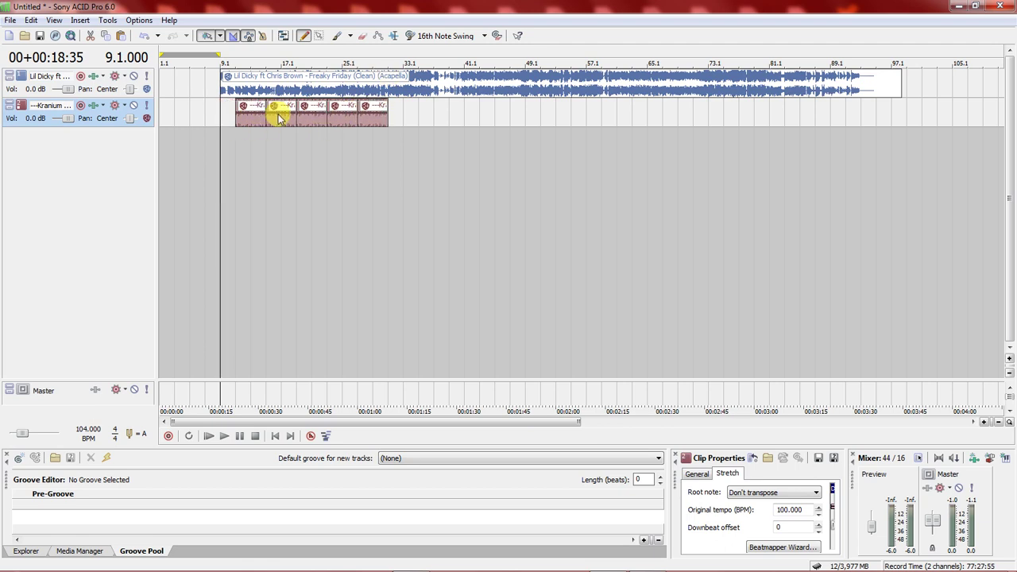
mouse_move(313, 75)
mouse_down()
mouse_move(344, 75)
mouse_move(328, 87)
mouse_up()
click(327, 87)
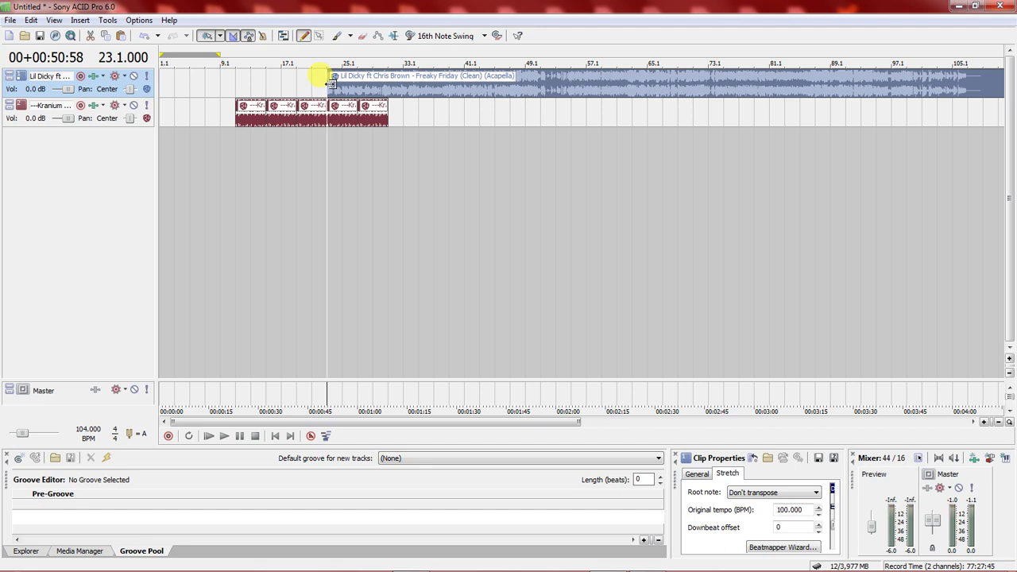
- Play the opening of the Kranium beat repeatedly from bar 11.1 to hear its timing
click(234, 120)
key(space)
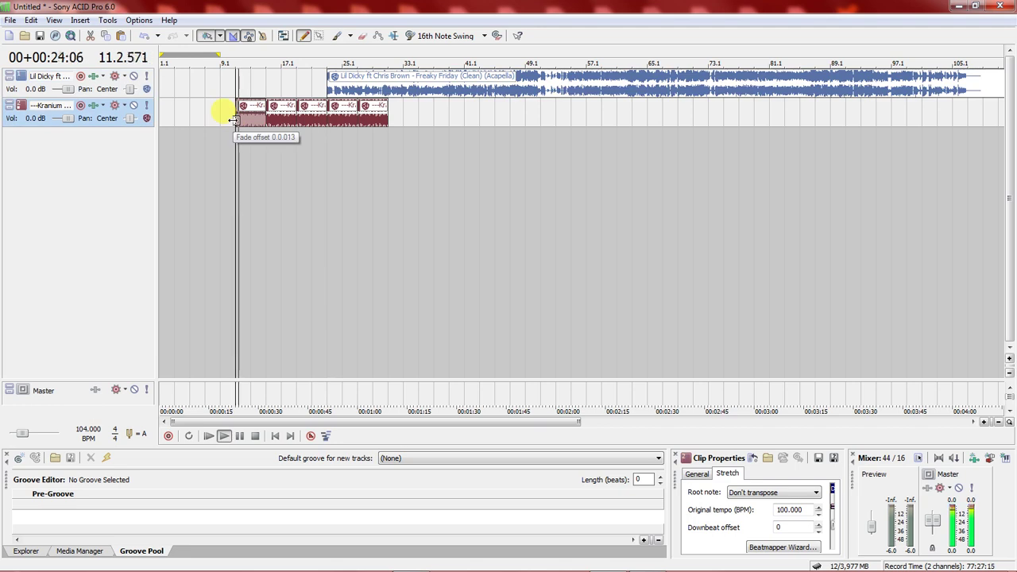
key(space)
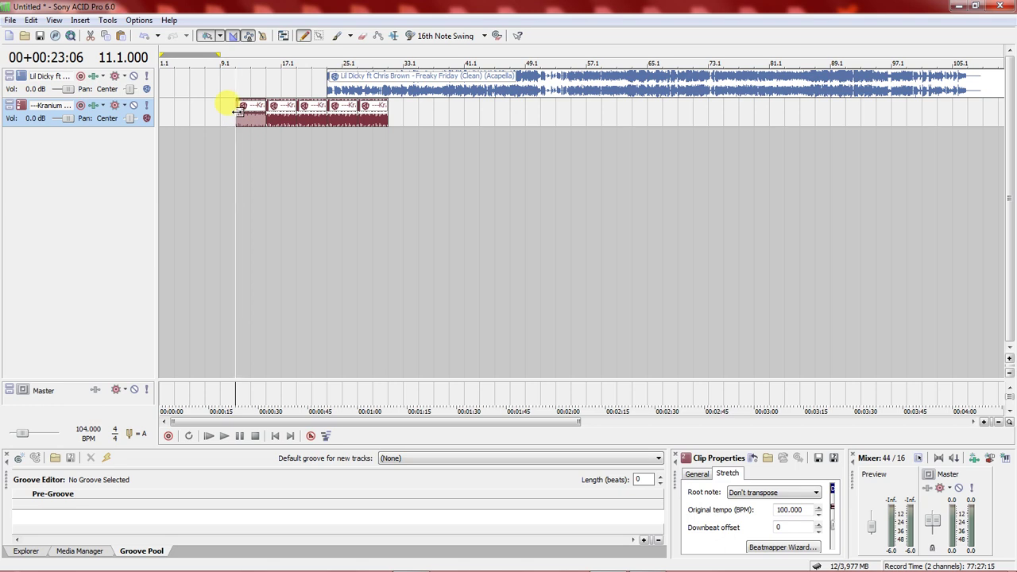
key(space)
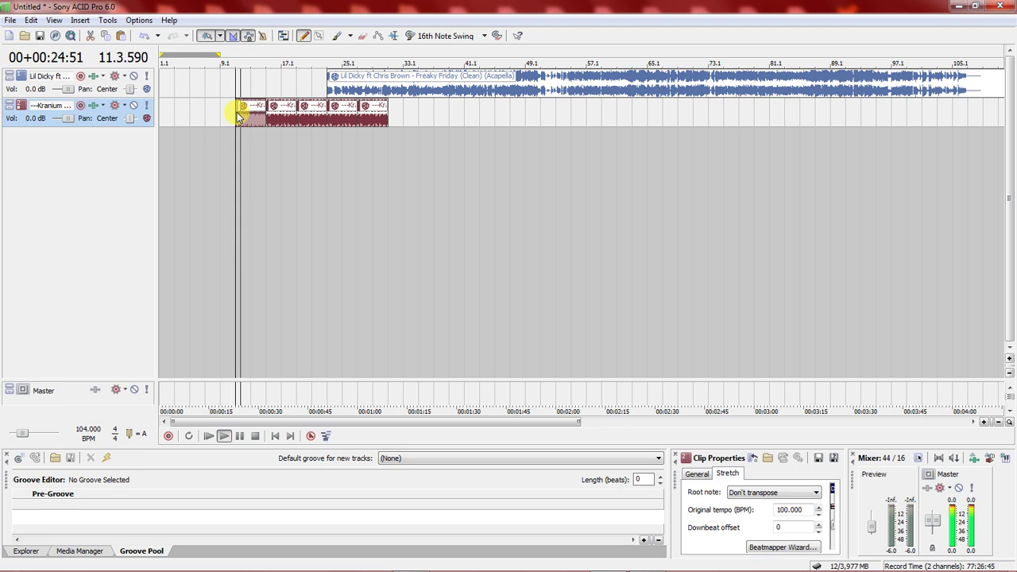
key(space)
key(space)
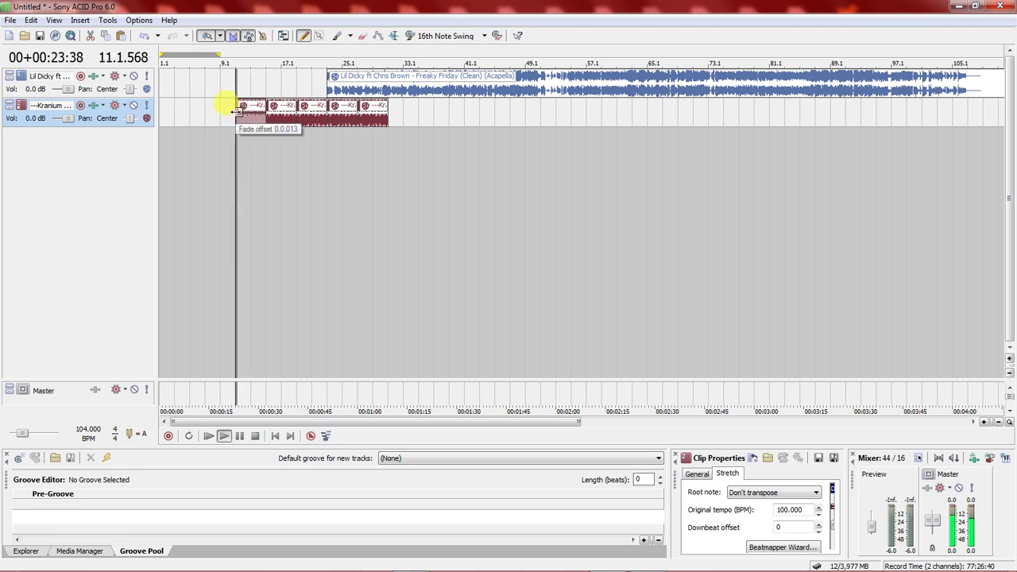
key(space)
- Move the acapella back to start at bar 12.1 and play both tracks from bar 11.1
scroll(235, 116, up, 3)
scroll(235, 116, up, 3)
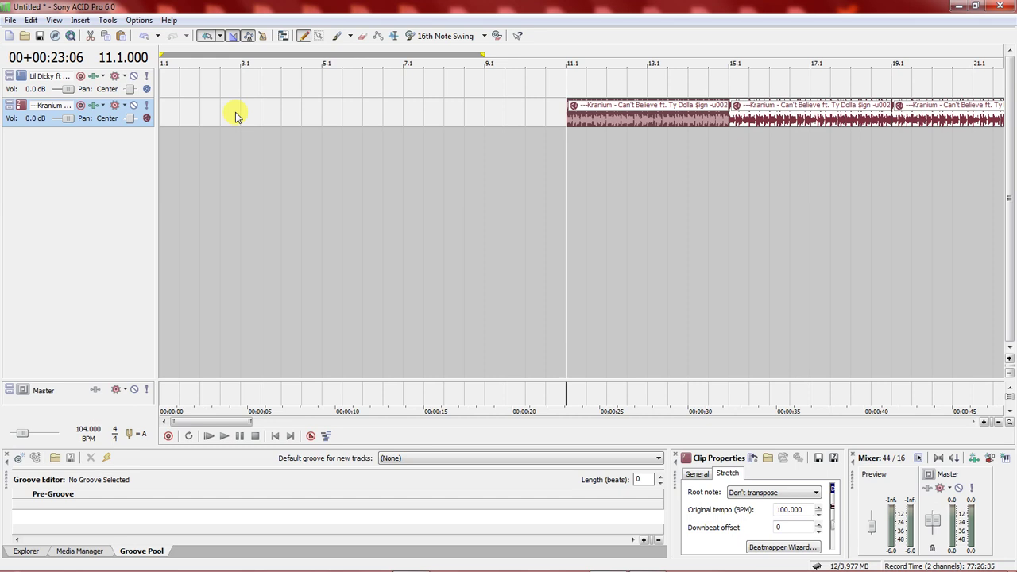
scroll(235, 116, down, 3)
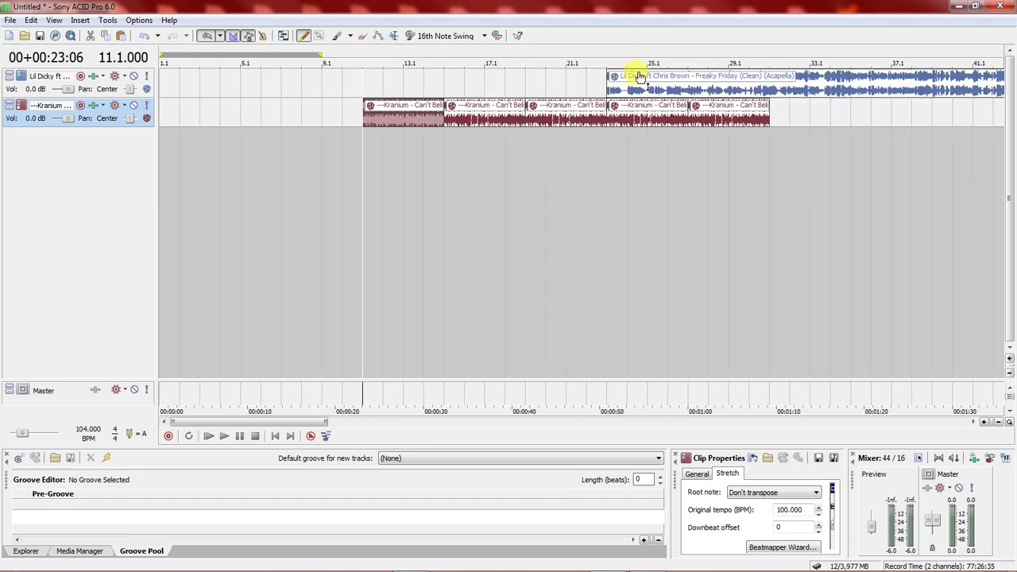
drag(631, 79, 392, 81)
scroll(370, 97, up, 5)
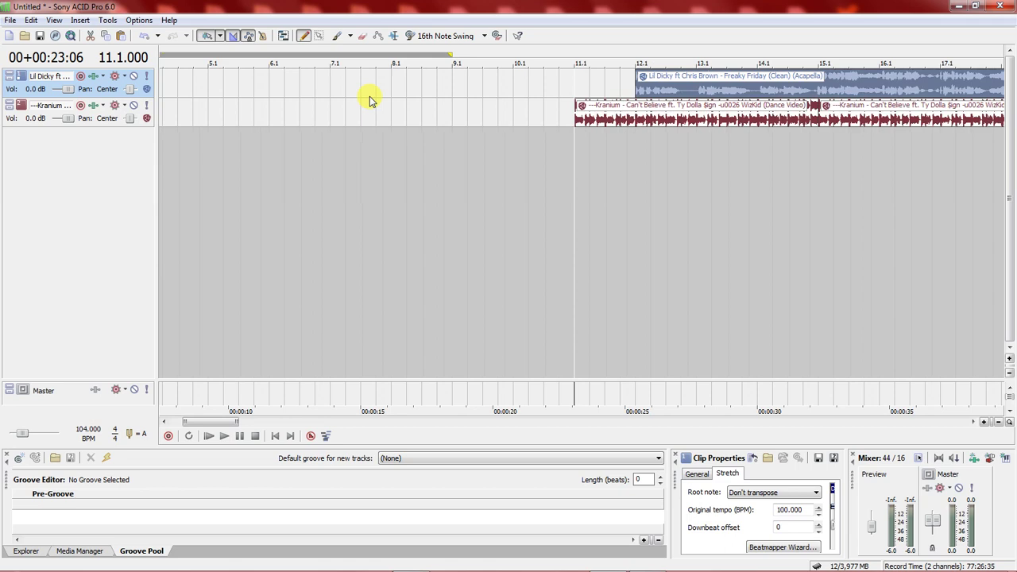
key(space)
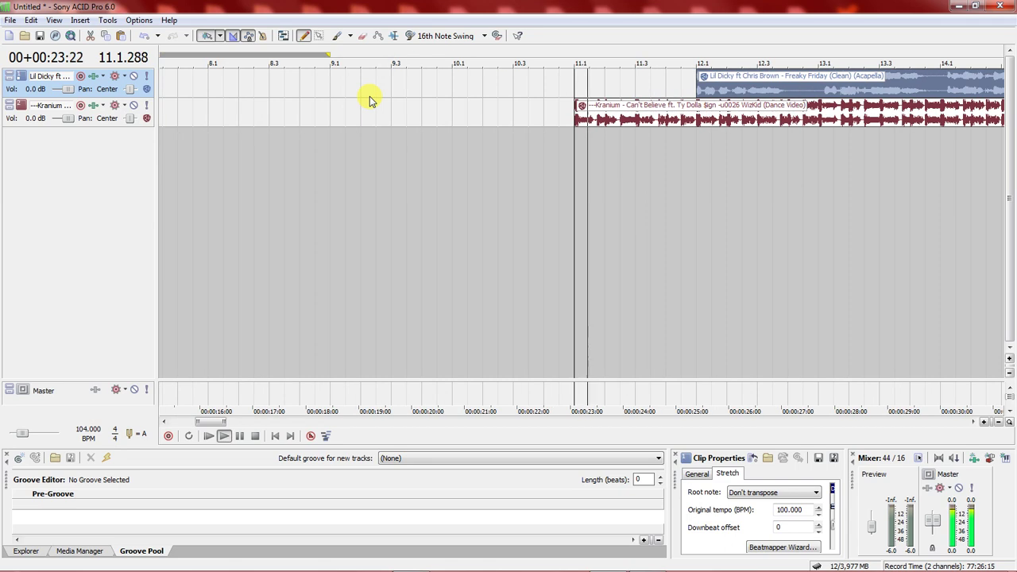
key(space)
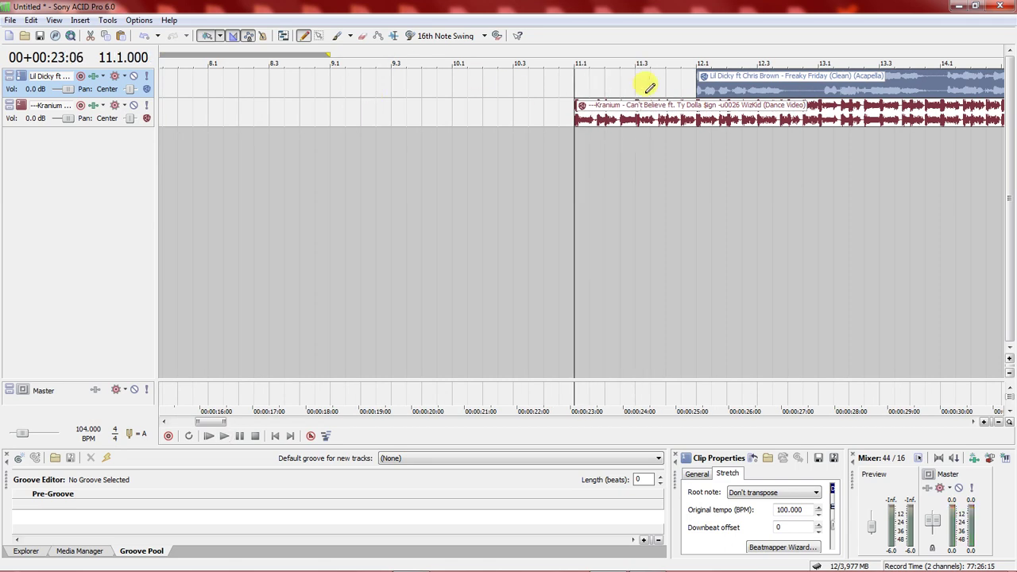
- Move the acapella earlier, to start within the first beat of bar 11, and play it against the beat
drag(704, 86, 604, 89)
key(space)
key(space)
scroll(604, 89, up, 3)
key(space)
key(space)
- Shift the acapella to start about a quarter beat after 11.2 and replay both tracks from bar 11.1 to check the alignment
drag(649, 86, 707, 83)
key(space)
key(space)
key(space)
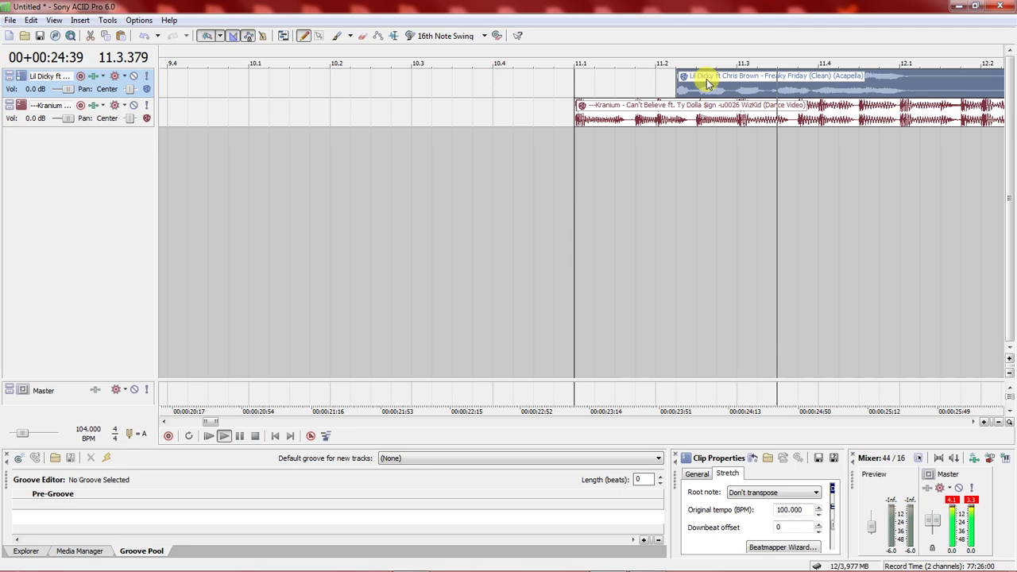
key(space)
key(space)
key(space)
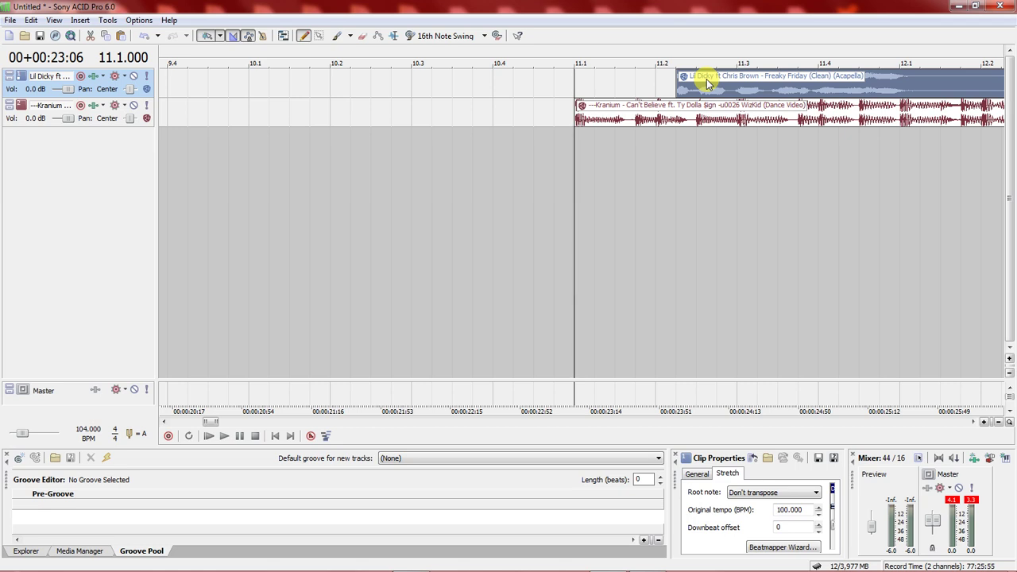
key(space)
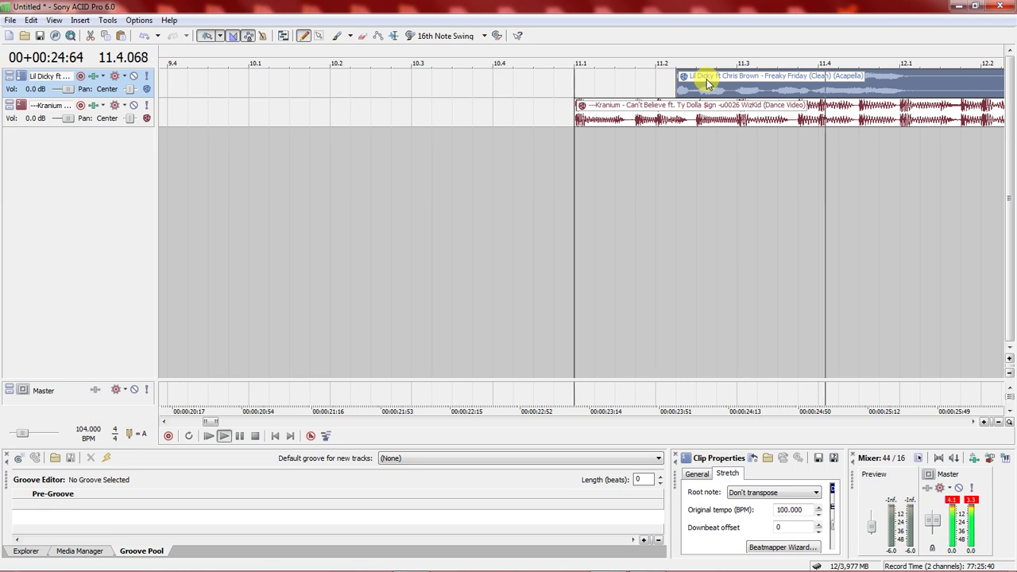
scroll(707, 83, down, 3)
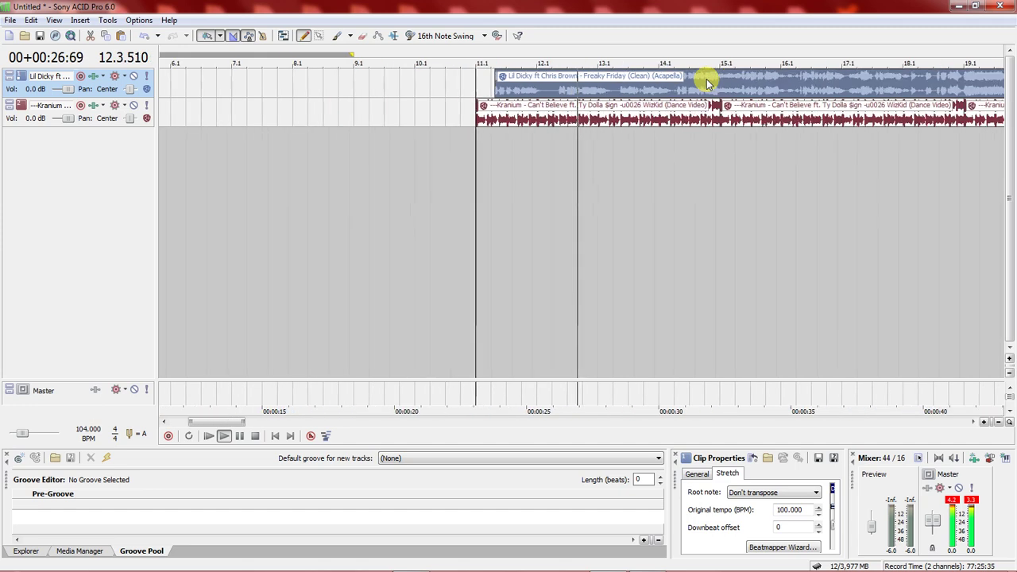
- Play the acapella and Kranium beat together through about bar 18 to check their alignment, and stop playback
scroll(707, 84, down, 2)
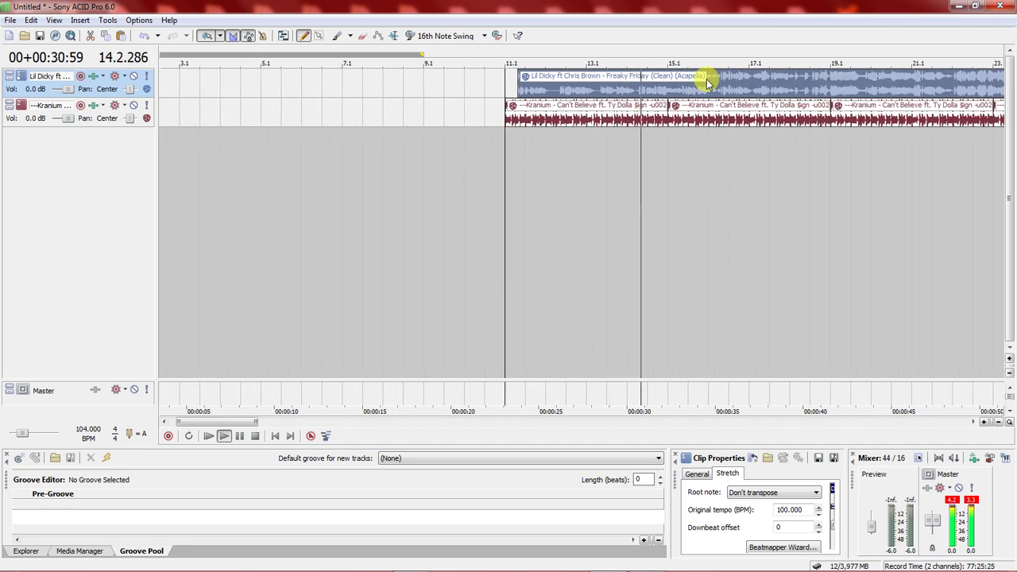
scroll(707, 83, down, 3)
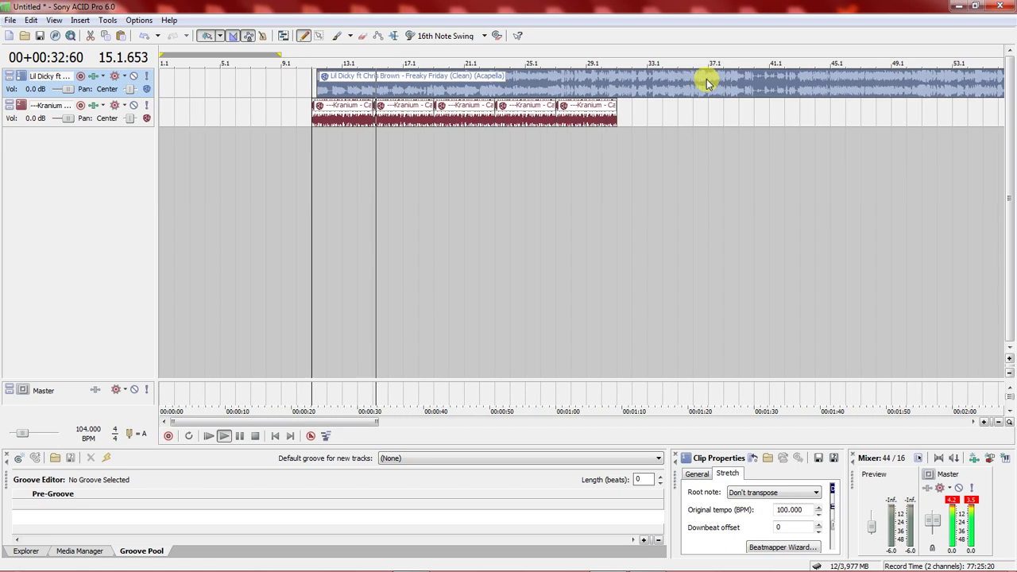
scroll(707, 84, down, 2)
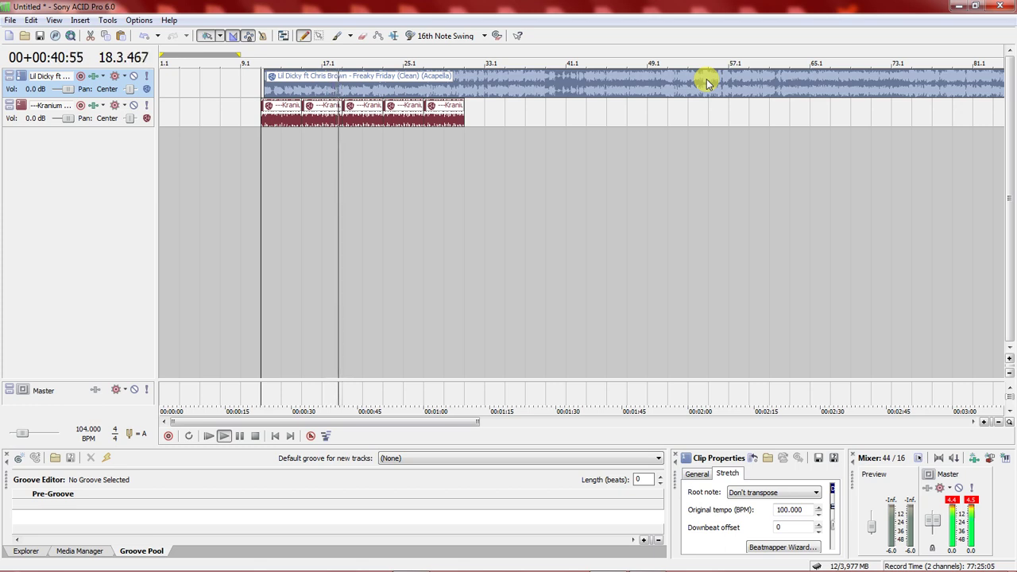
key(space)
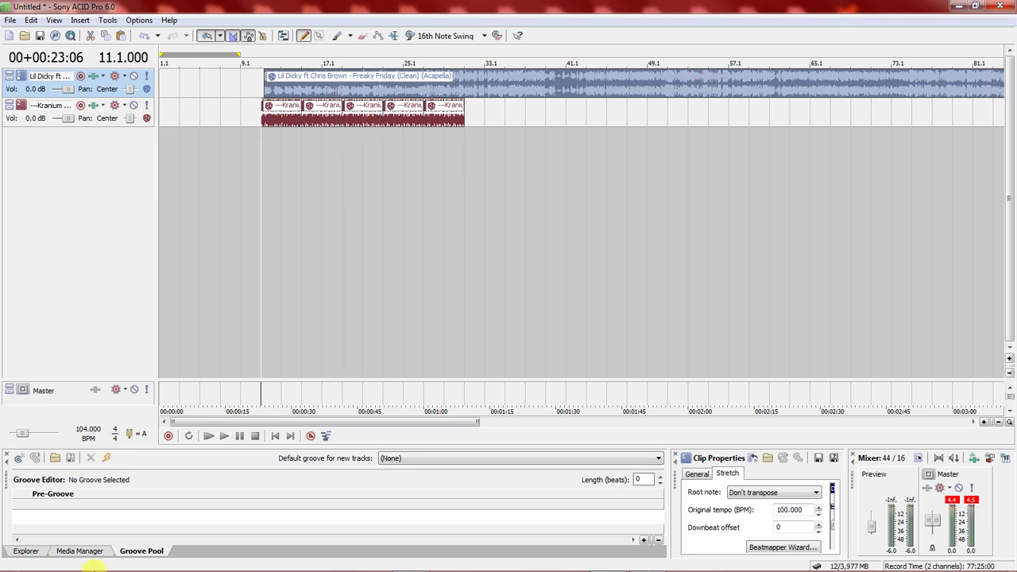
- Search the computer for "naiboi" and open the folder containing magix-enga---naiboi---love-you--instrumental-.mp3
mouse_move(173, 569)
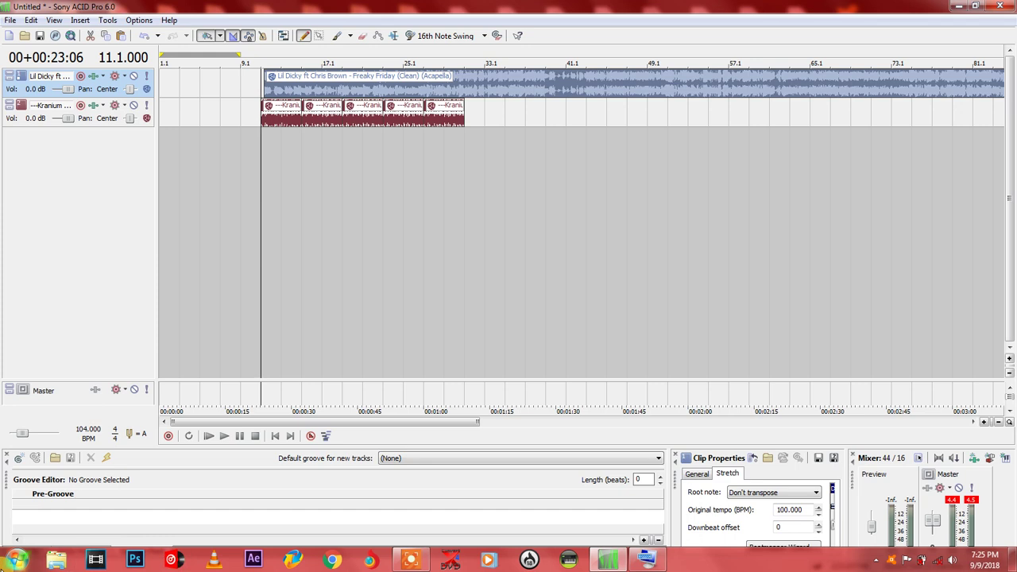
click(17, 561)
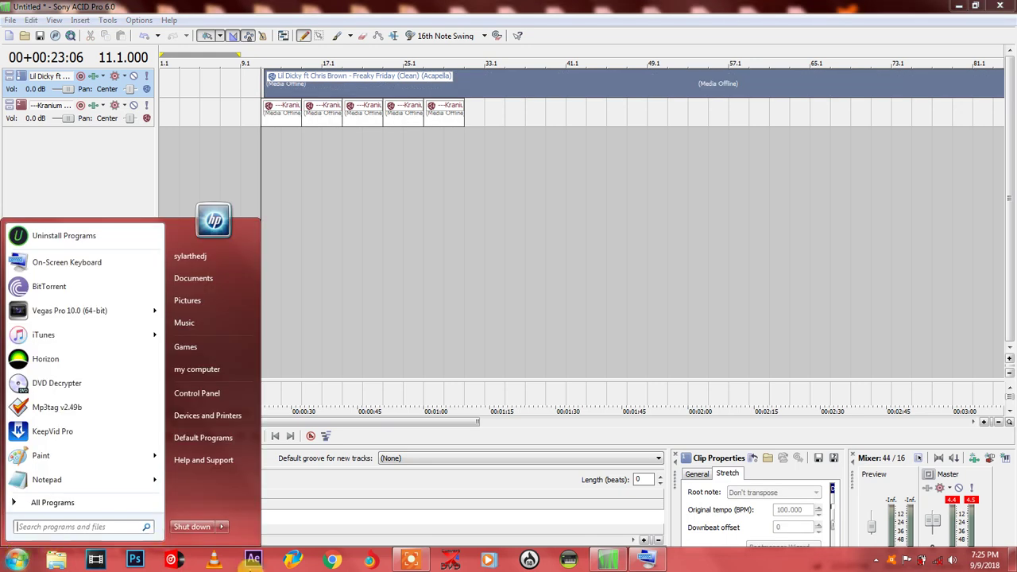
click(644, 561)
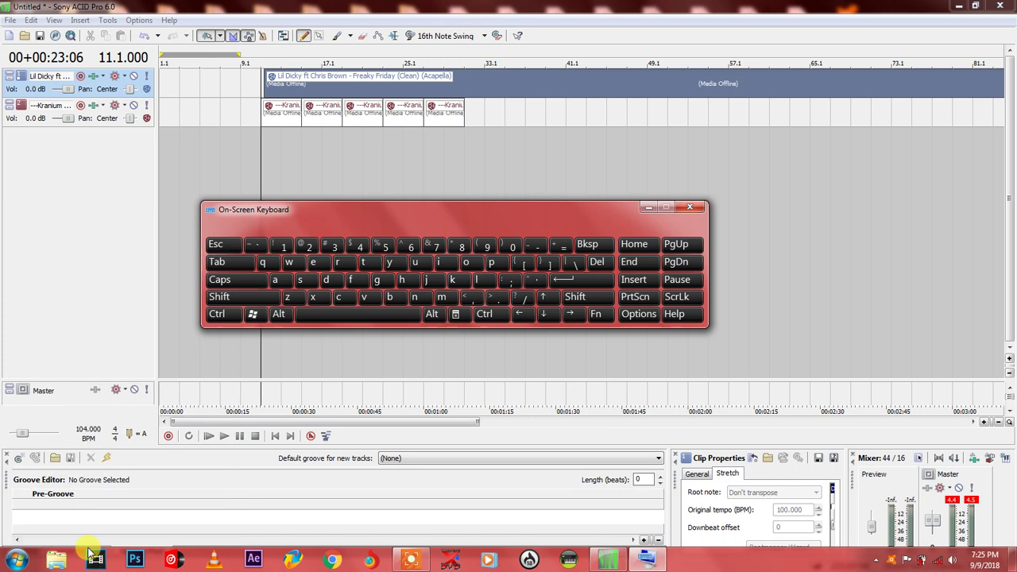
click(16, 560)
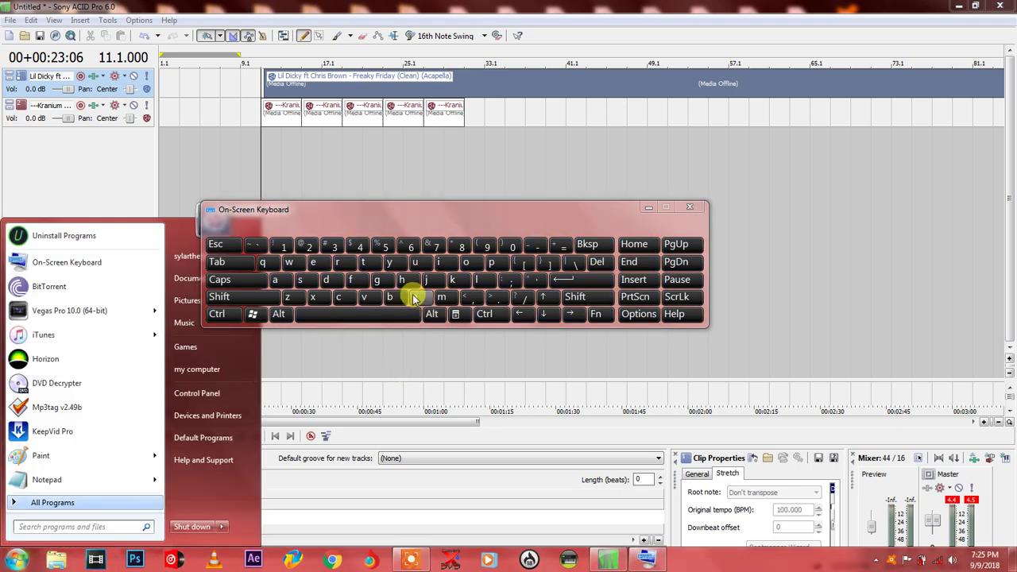
click(274, 280)
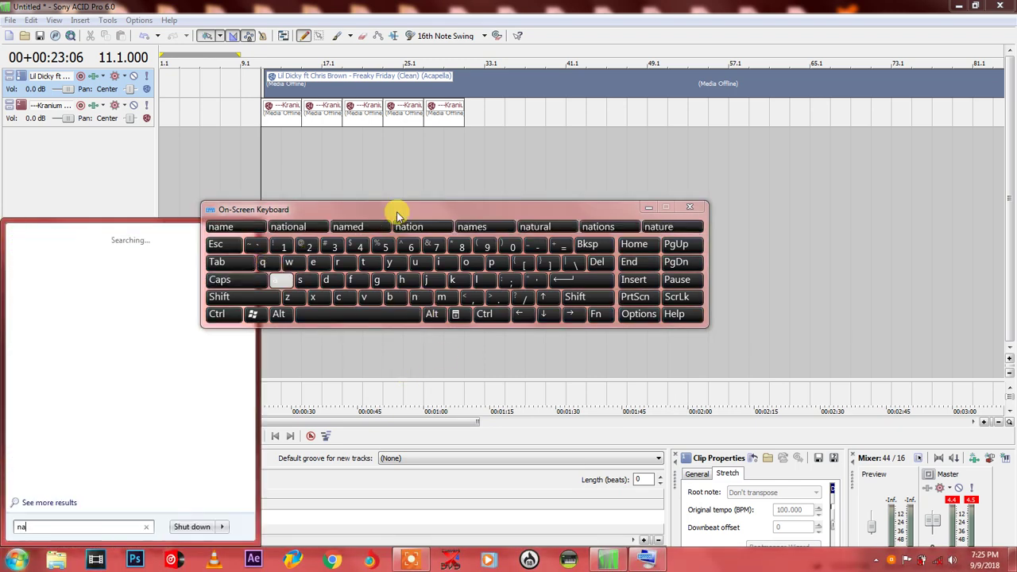
click(435, 261)
click(390, 297)
click(467, 264)
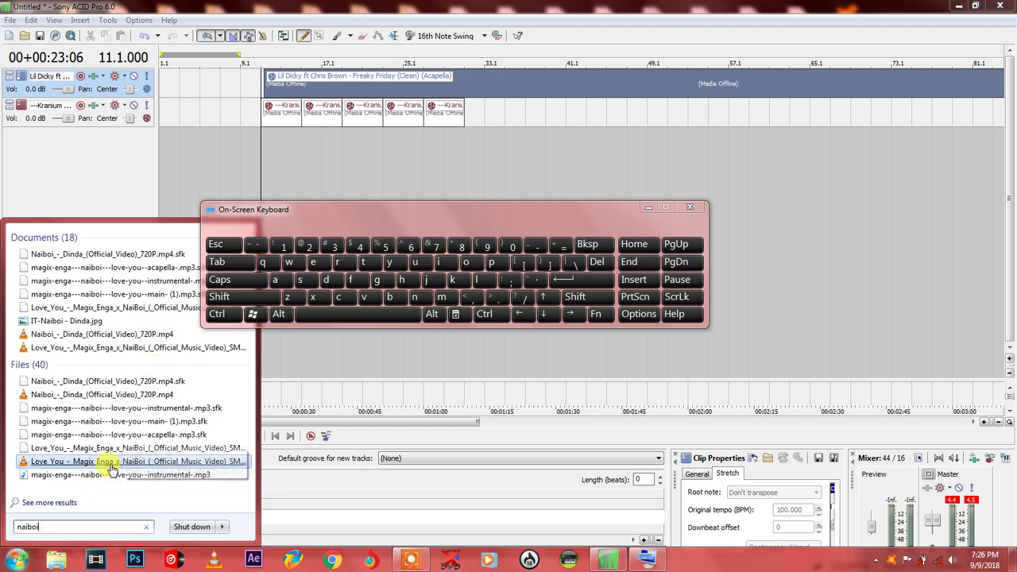
right_click(109, 474)
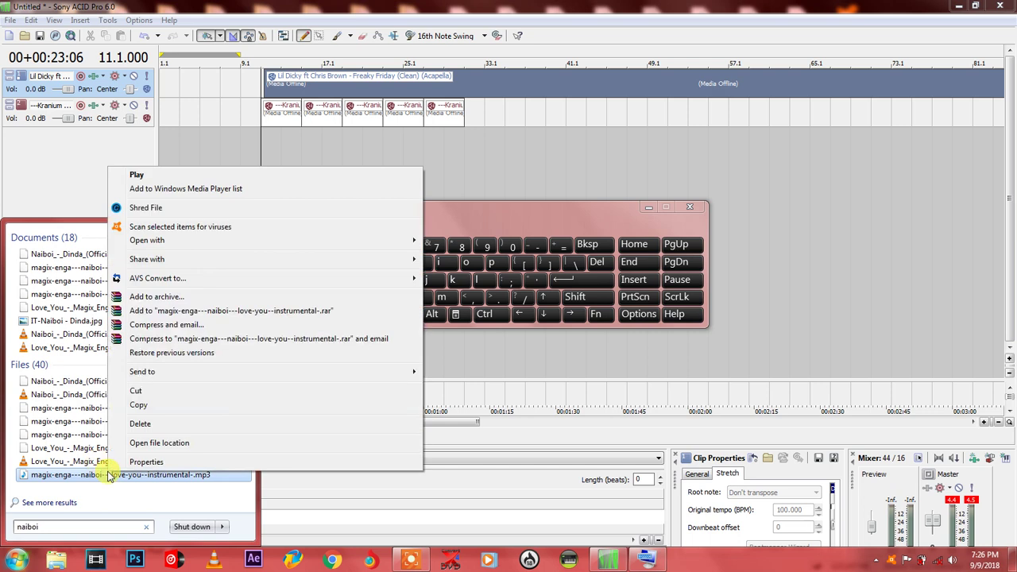
click(141, 442)
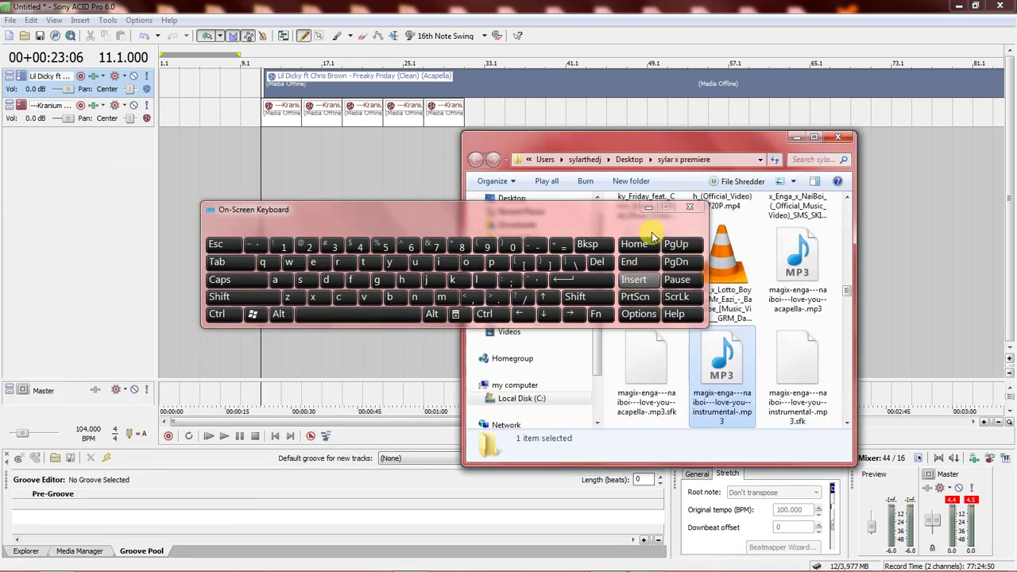
- Add the magix-enga love-you instrumental MP3 to the ACID project as a new track at bar 29.1, cancelling the Beatmapper Wizard
click(650, 208)
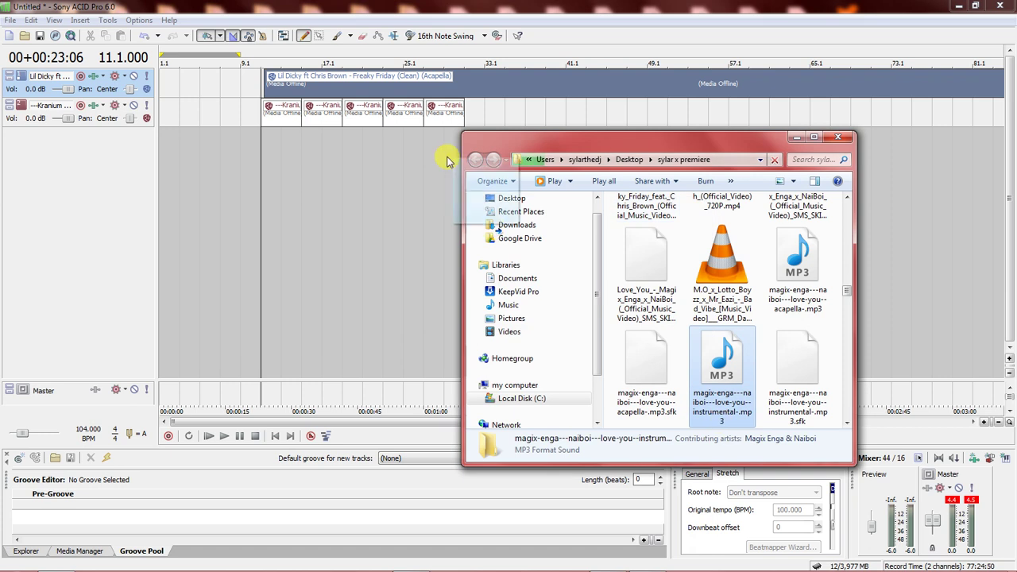
drag(439, 153, 437, 151)
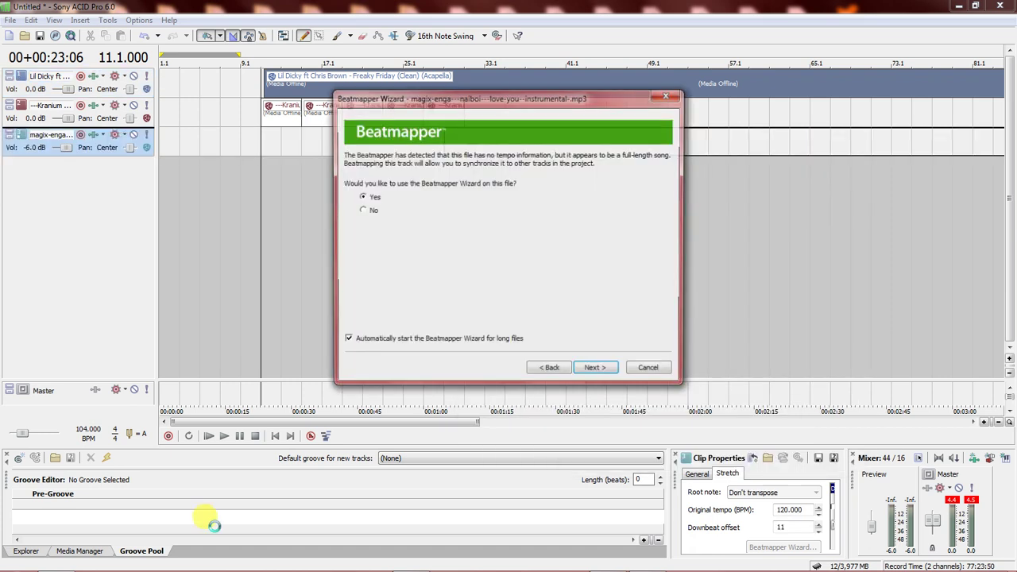
click(647, 378)
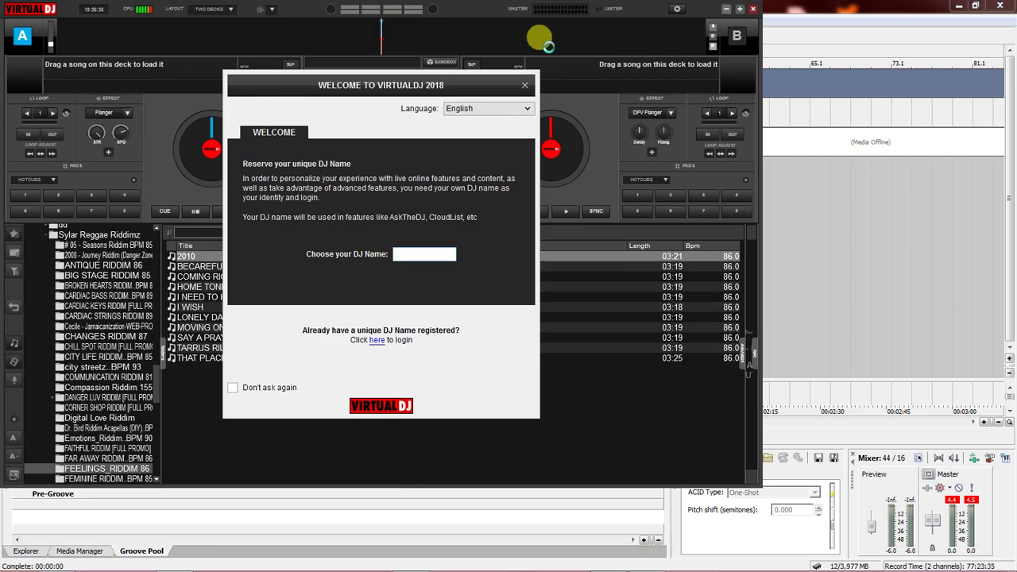
- In VirtualDJ, dismiss the welcome dialog and load the love-you instrumental onto deck A to read its BPM
click(528, 86)
mouse_move(56, 560)
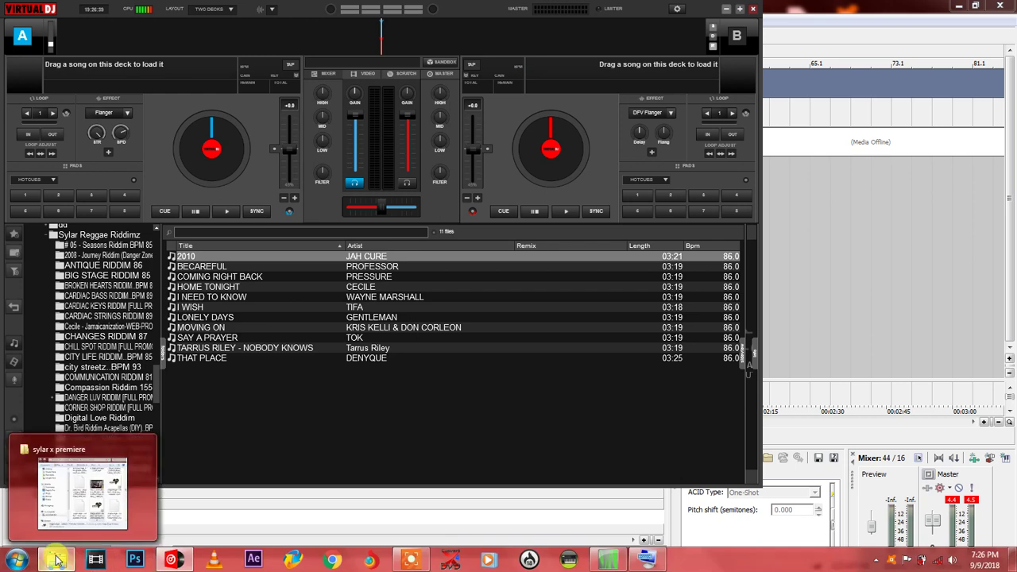
click(73, 508)
drag(725, 397, 236, 161)
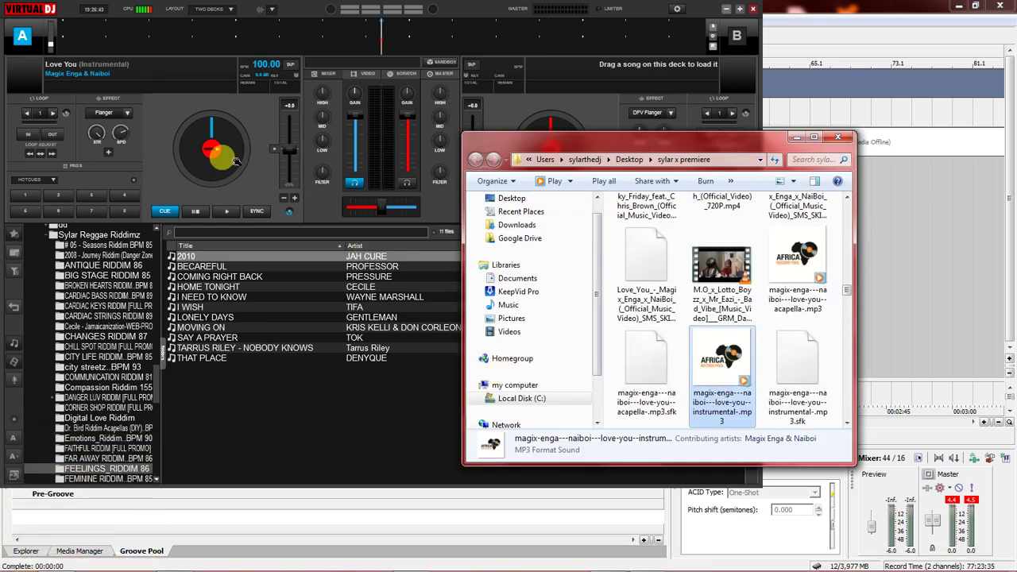
click(274, 151)
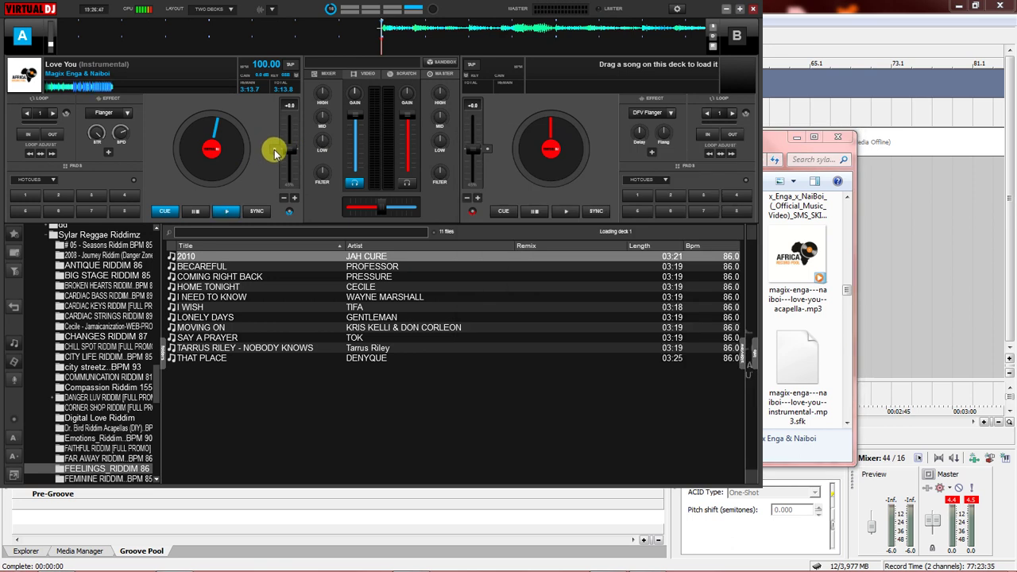
- Back in ACID Pro, make the instrumental clip Beatmapped with an original tempo of 100 BPM and set its track volume to 0.0 dB
click(890, 140)
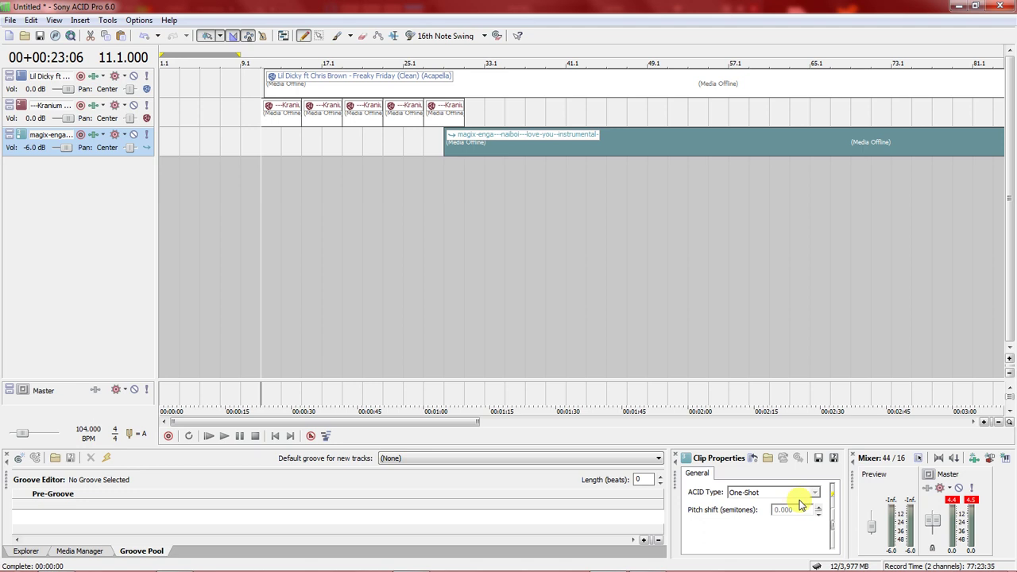
click(811, 493)
click(770, 521)
click(727, 475)
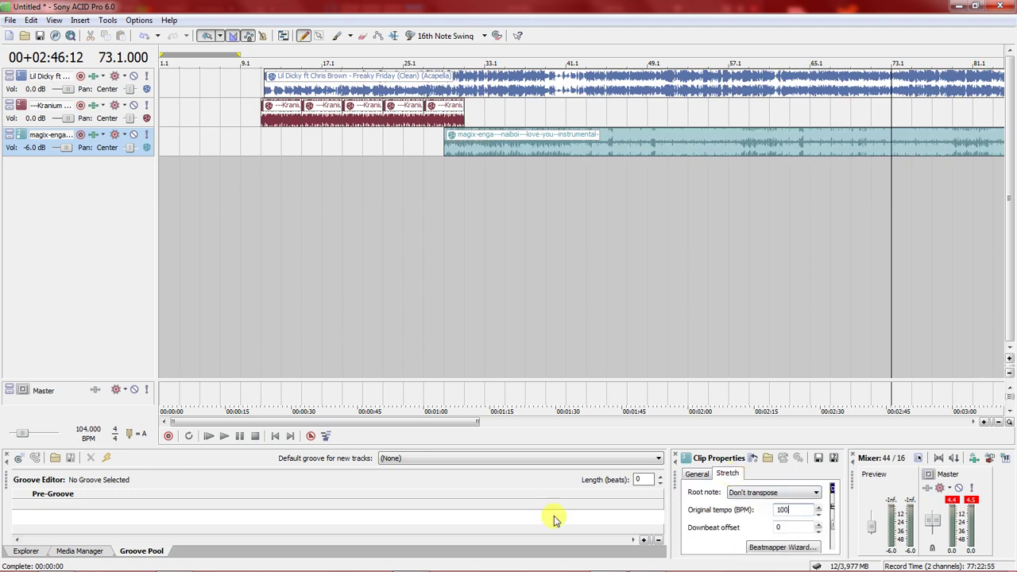
click(344, 318)
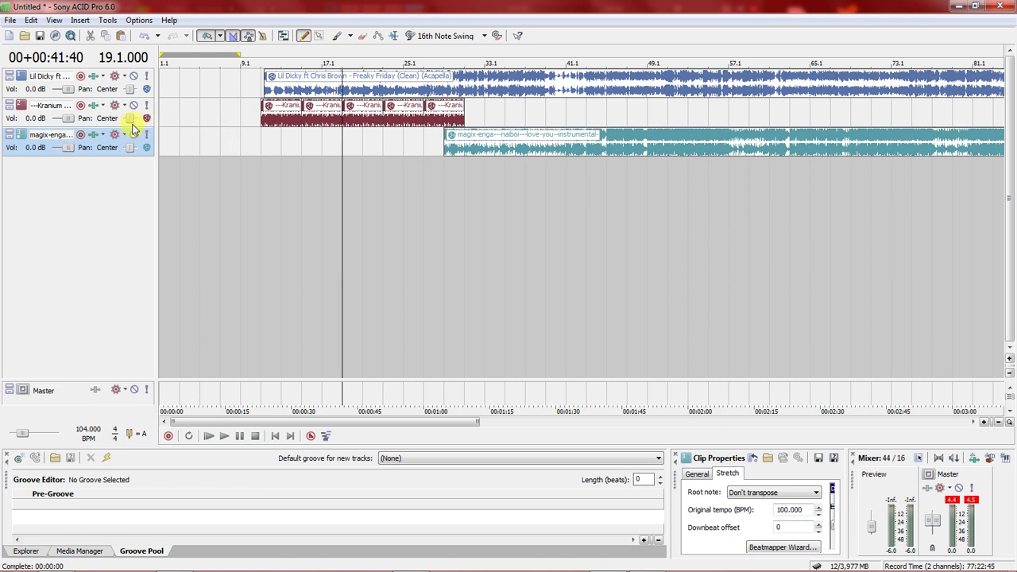
- Solo the instrumental track and audition it from bar 29.1, around bar 43 and from bar 40.1 to find the full beat's entry
click(147, 135)
click(438, 139)
key(space)
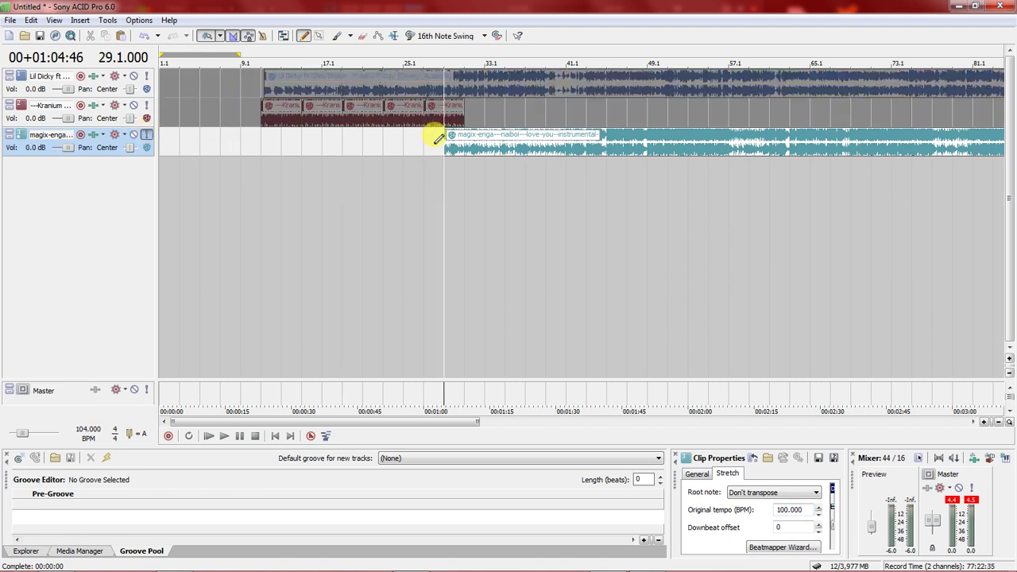
click(588, 154)
scroll(591, 160, up, 2)
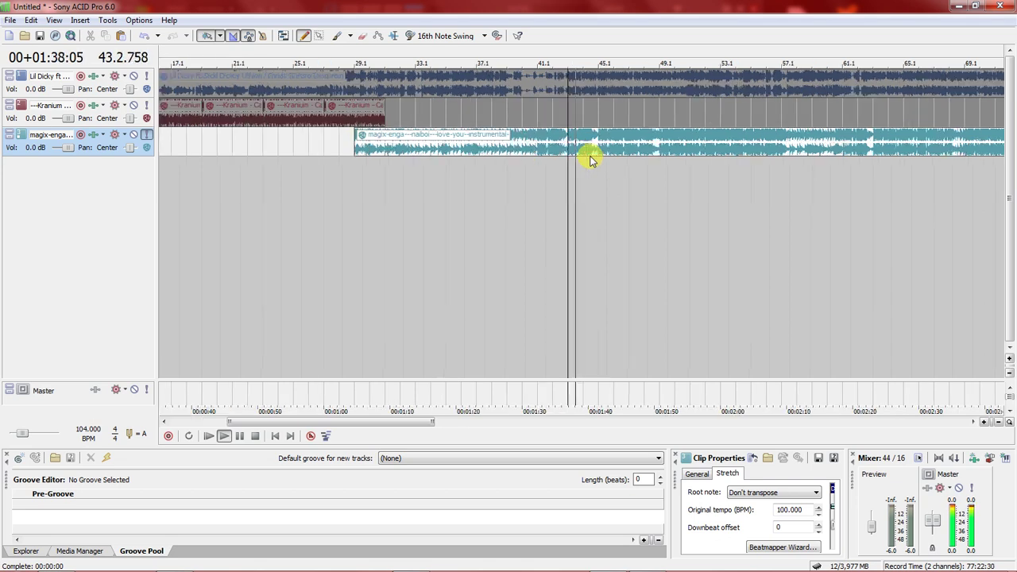
click(521, 150)
scroll(524, 151, up, 1)
scroll(523, 150, up, 2)
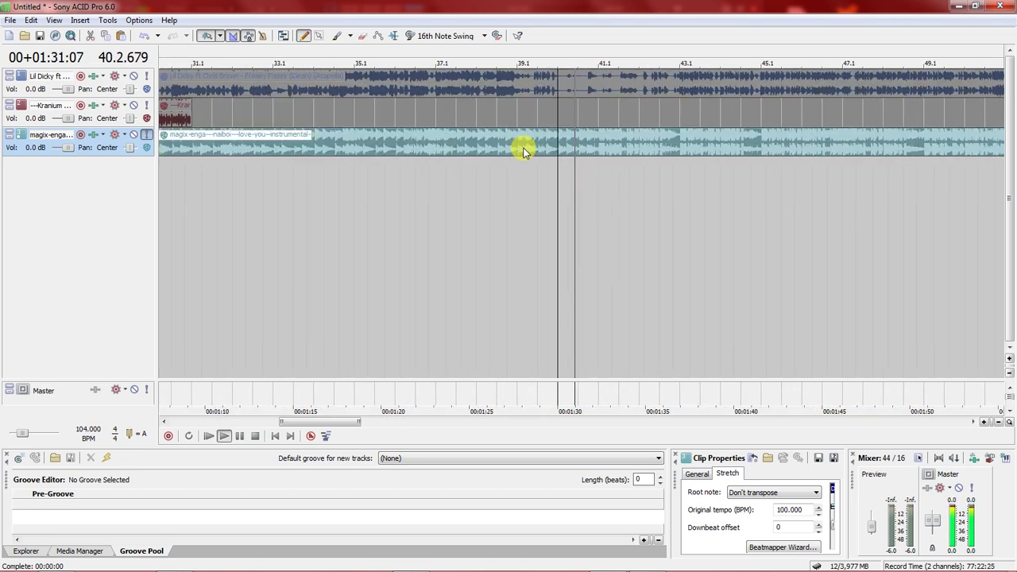
key(space)
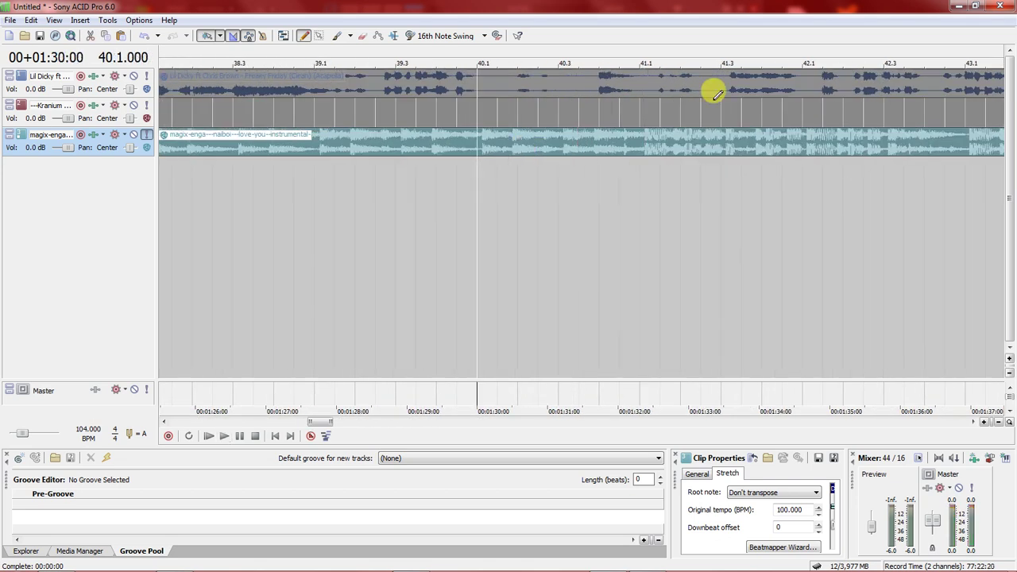
- Split at bar 41.1 and delete the instrumental section before the split
click(639, 159)
key(s)
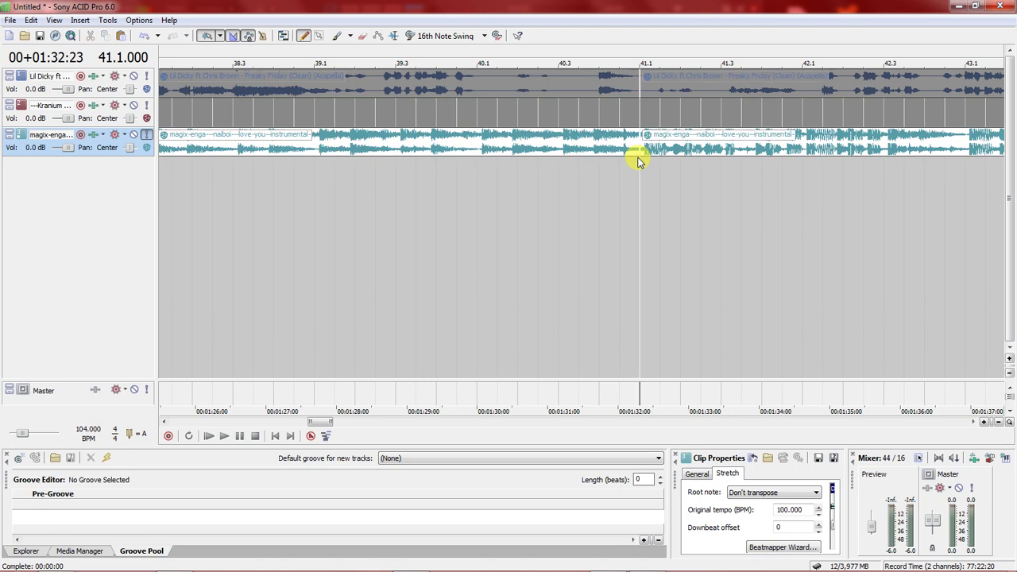
click(618, 137)
key(Delete)
- Move the remaining instrumental clip slightly earlier so its first hit lines up with bar 41.1
click(645, 139)
scroll(645, 142, up, 1)
scroll(646, 140, up, 3)
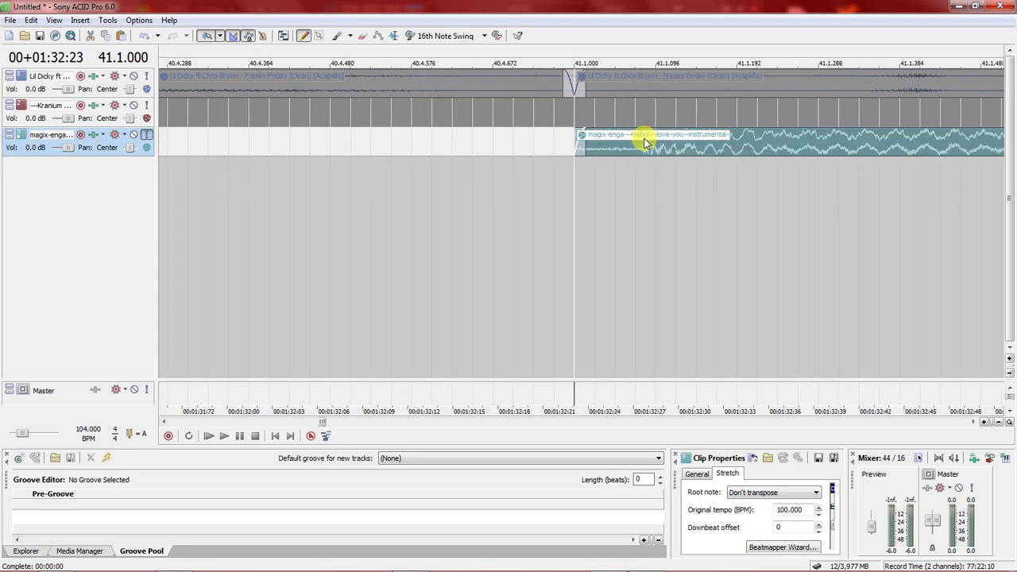
drag(681, 143, 583, 149)
scroll(582, 149, up, 2)
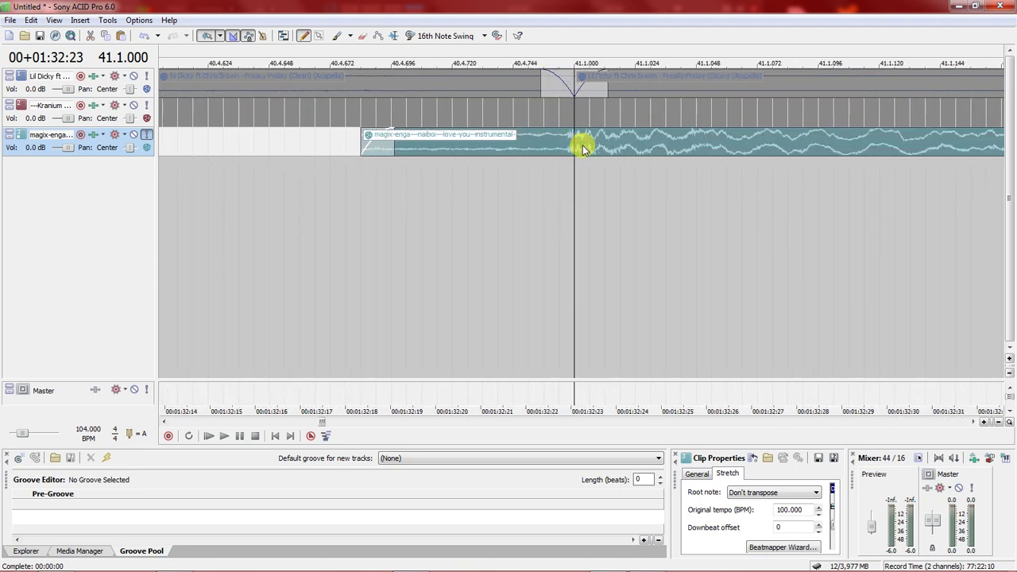
drag(582, 150, 595, 150)
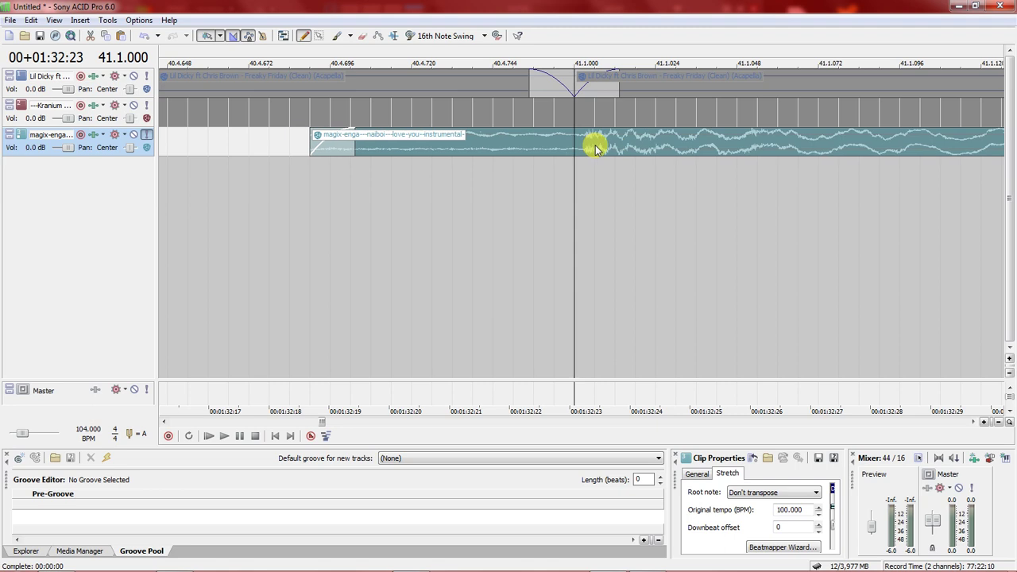
- Split the shifted instrumental at bar 41.1 and delete the short leftover piece before it
key(s)
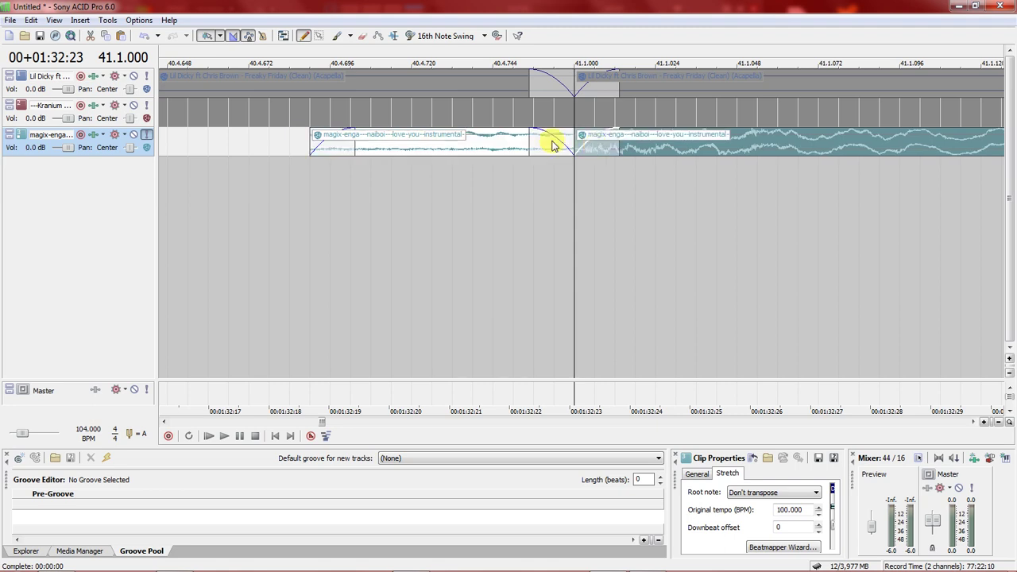
click(534, 147)
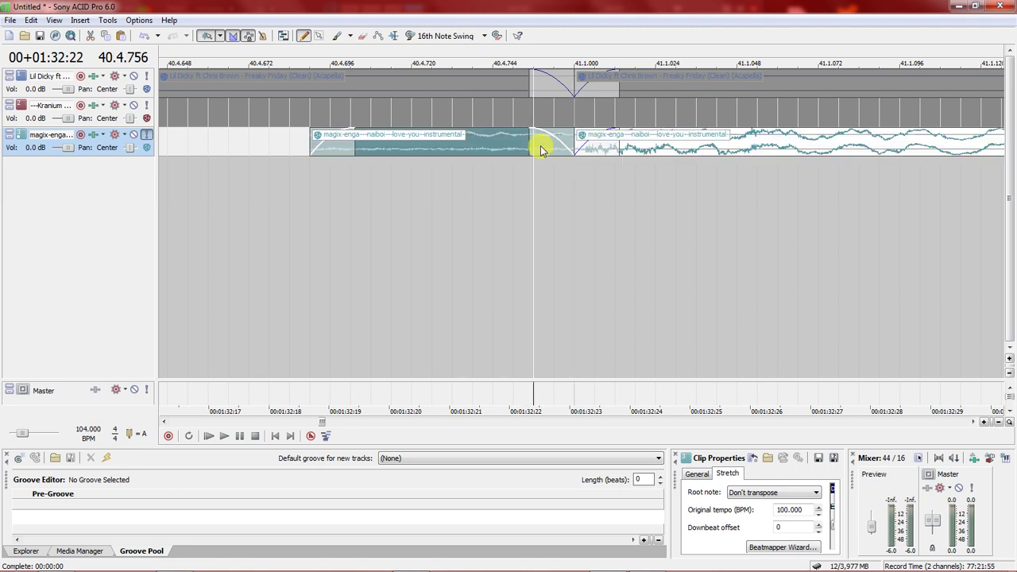
key(Delete)
scroll(540, 150, down, 8)
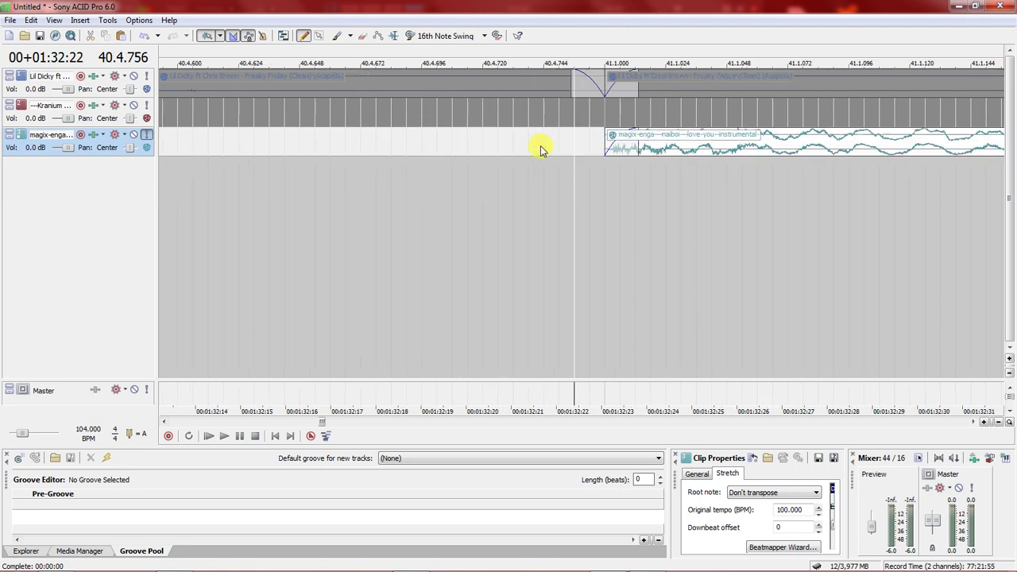
scroll(539, 149, down, 3)
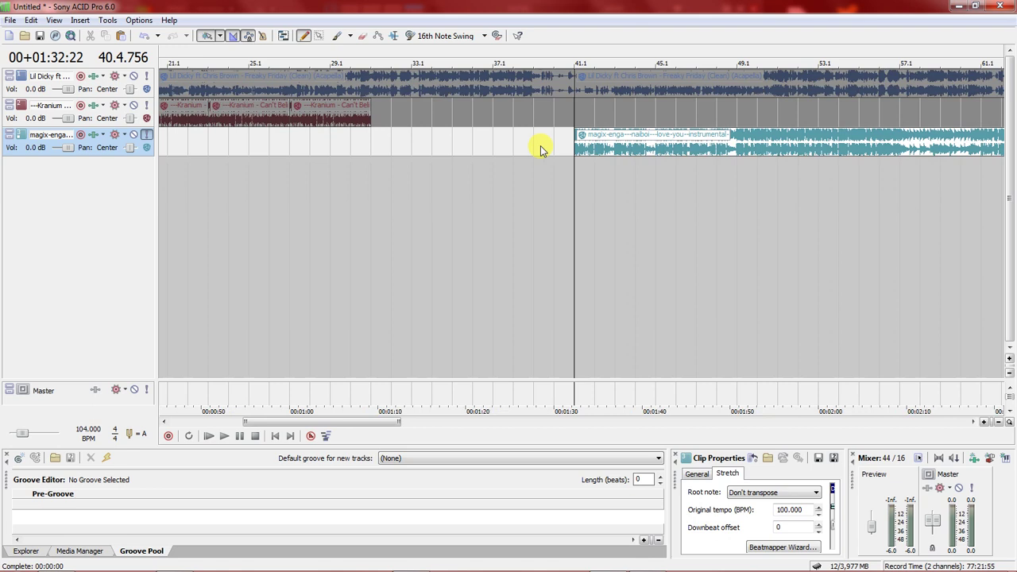
click(536, 136)
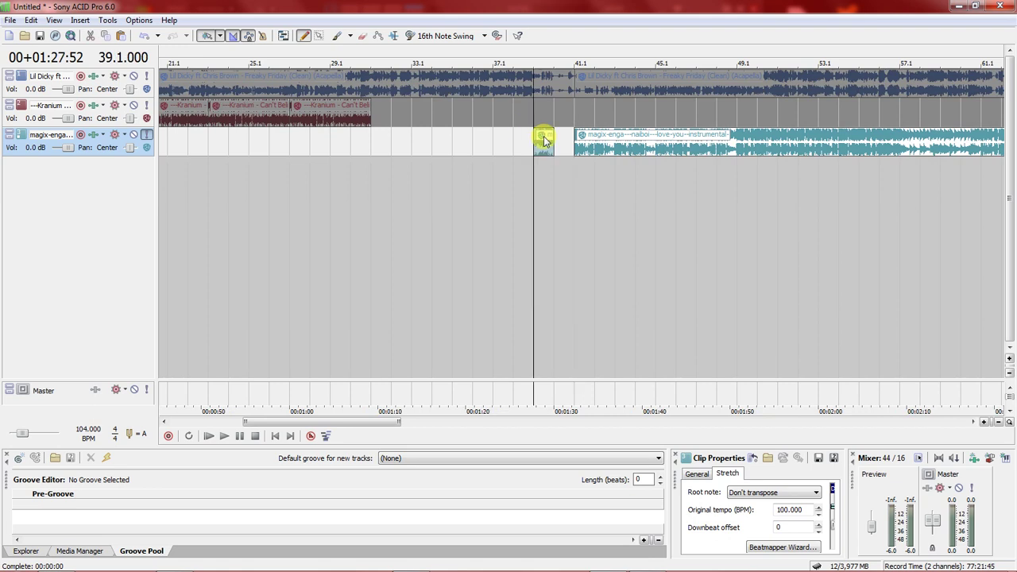
- Unsolo the instrumental track and play all tracks from bar 21.1
click(146, 136)
click(168, 135)
key(space)
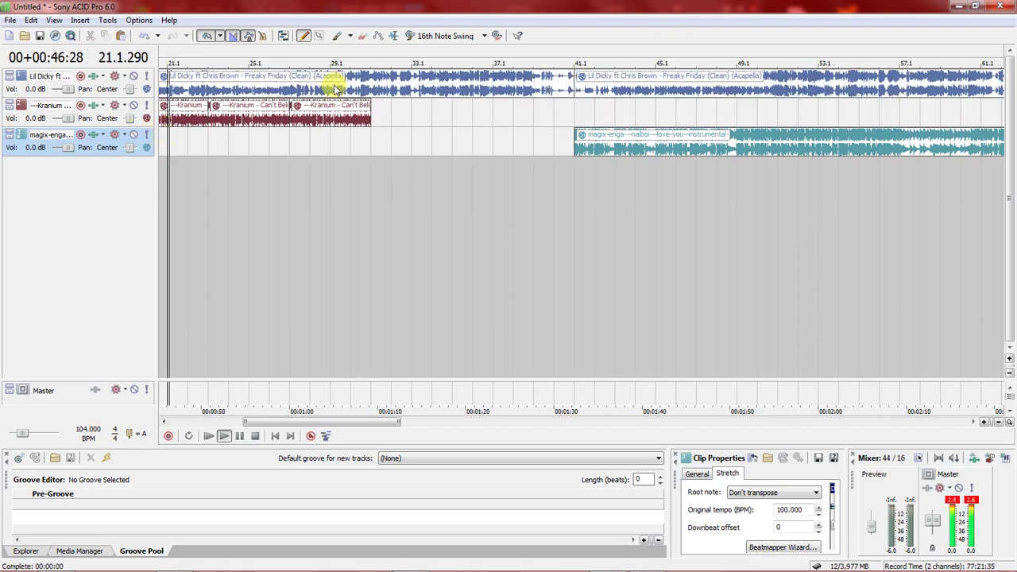
- Move the instrumental clip to start where the Kranium beat ends, then delete the last Kranium clip
drag(577, 145, 387, 118)
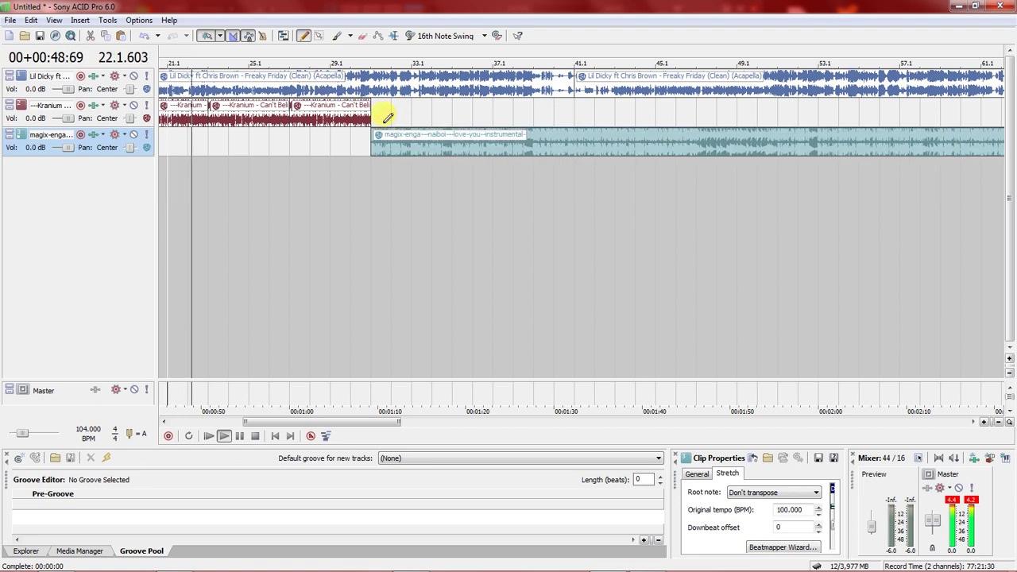
click(291, 135)
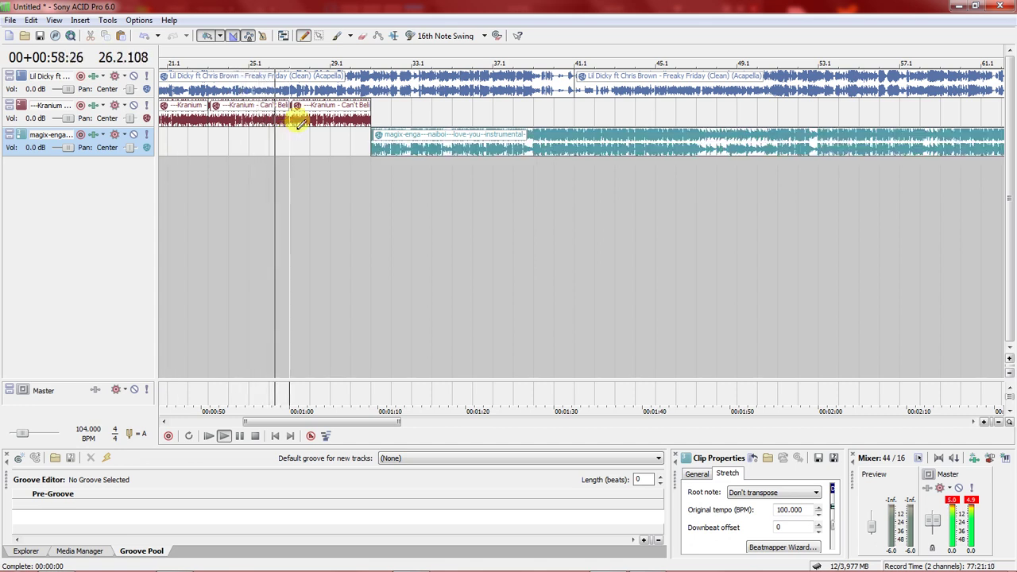
click(299, 122)
key(space)
key(Delete)
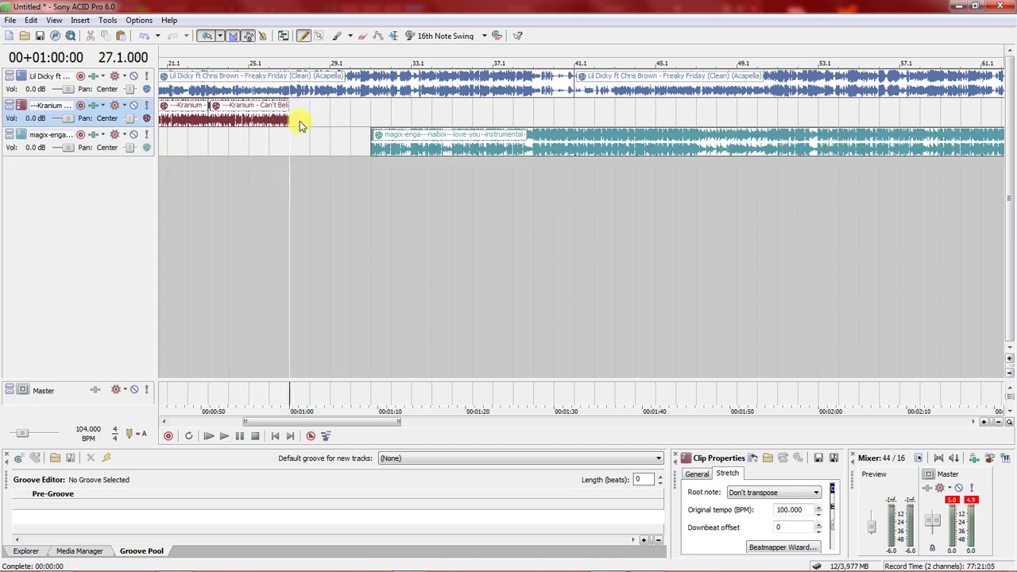
- Move the instrumental clip back to start at bar 27.1 and play the transition from bar 25.1
drag(405, 142, 258, 146)
key(space)
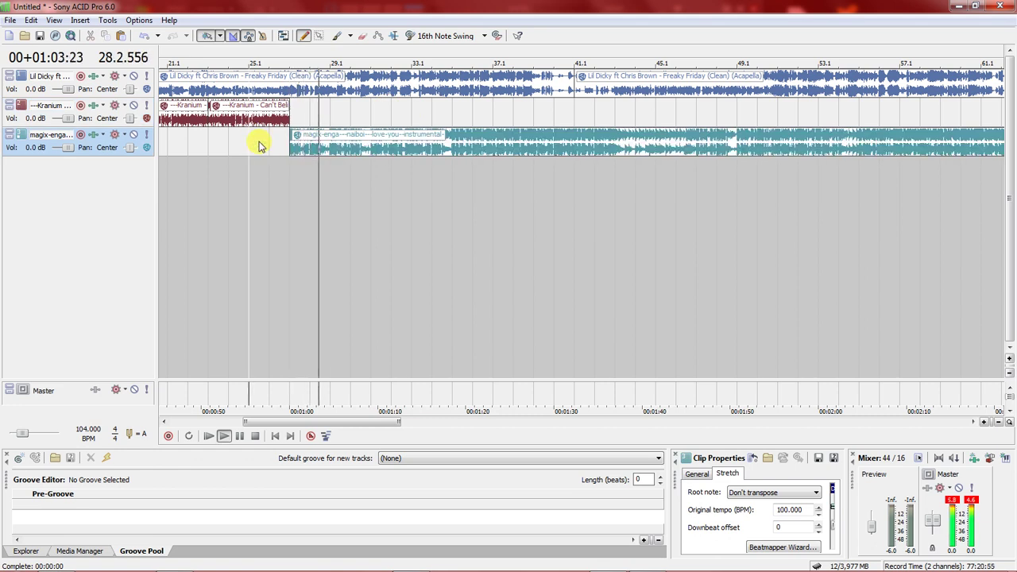
click(207, 145)
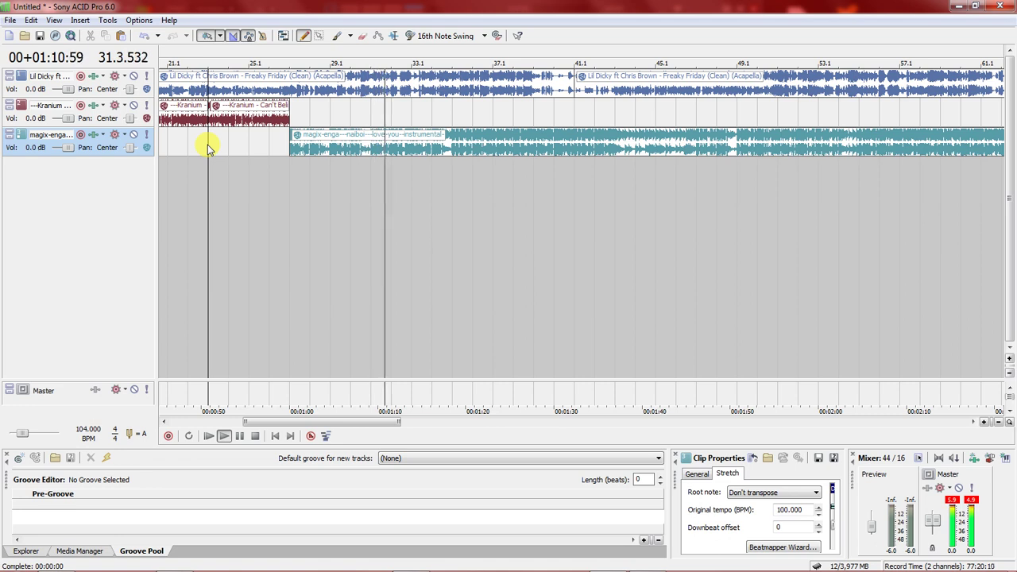
key(space)
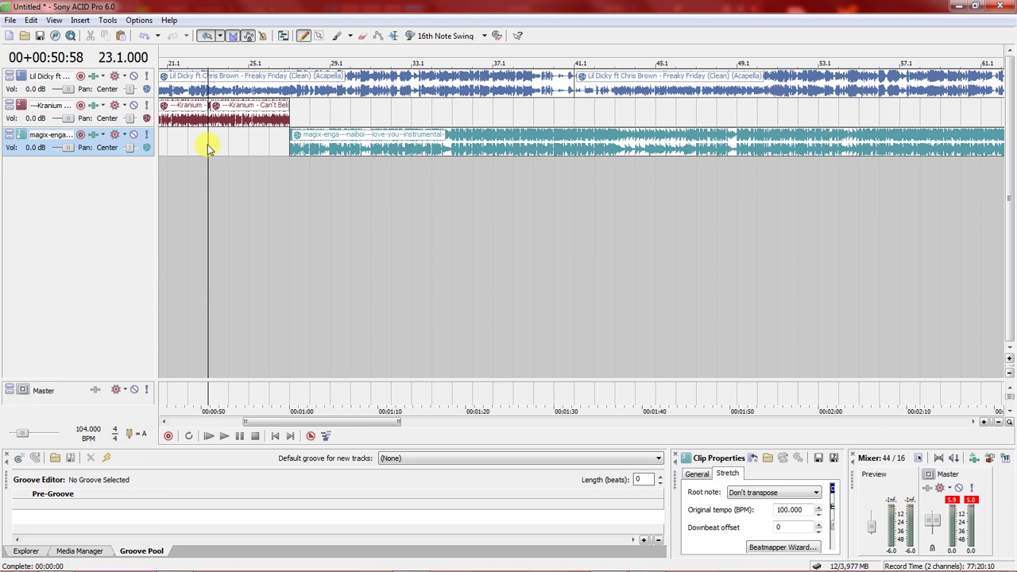
- Minimize ACID Pro to reach VirtualDJ, and bring up the On-Screen Keyboard below the VirtualDJ search field
click(202, 109)
click(199, 86)
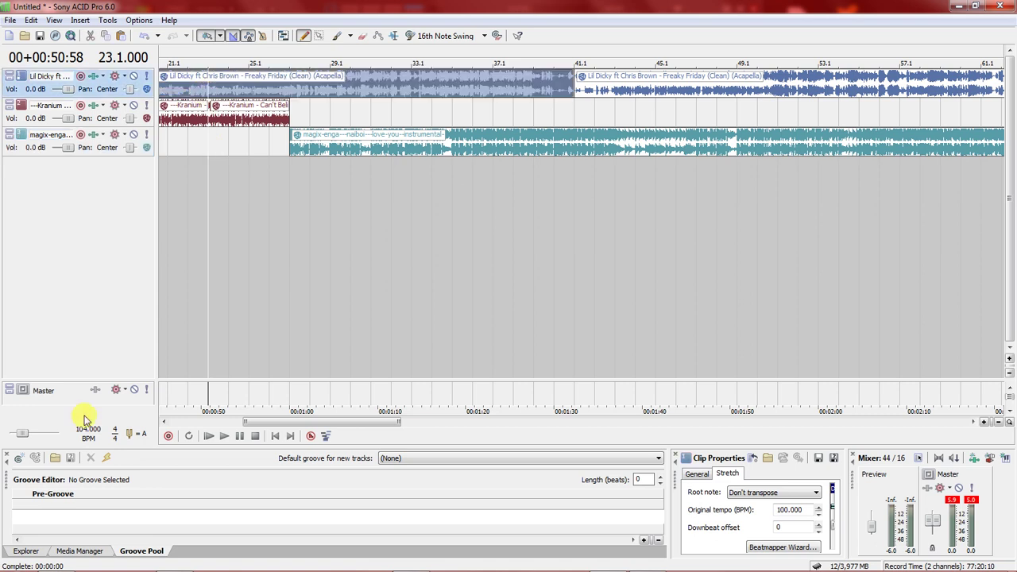
click(18, 560)
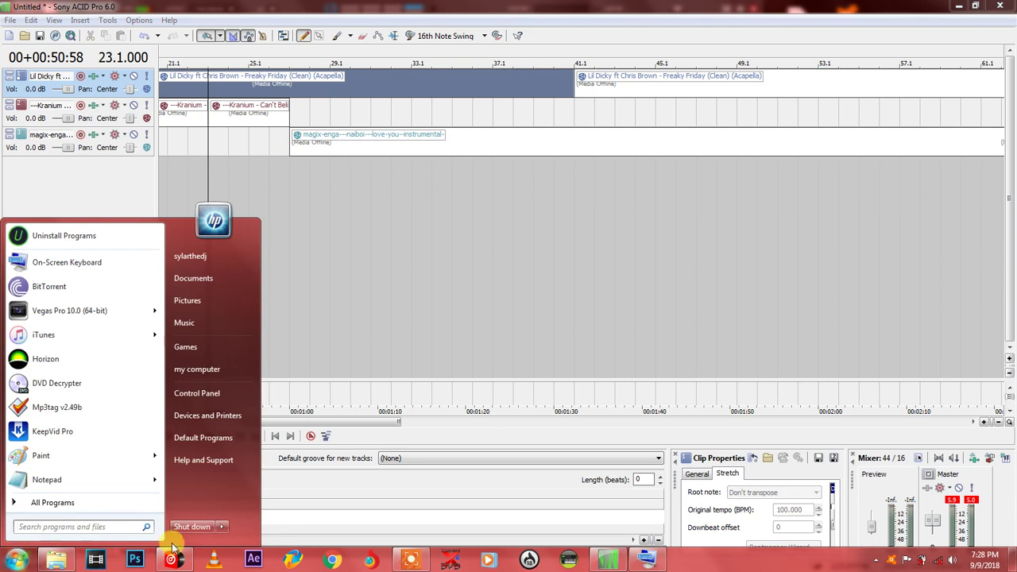
click(431, 543)
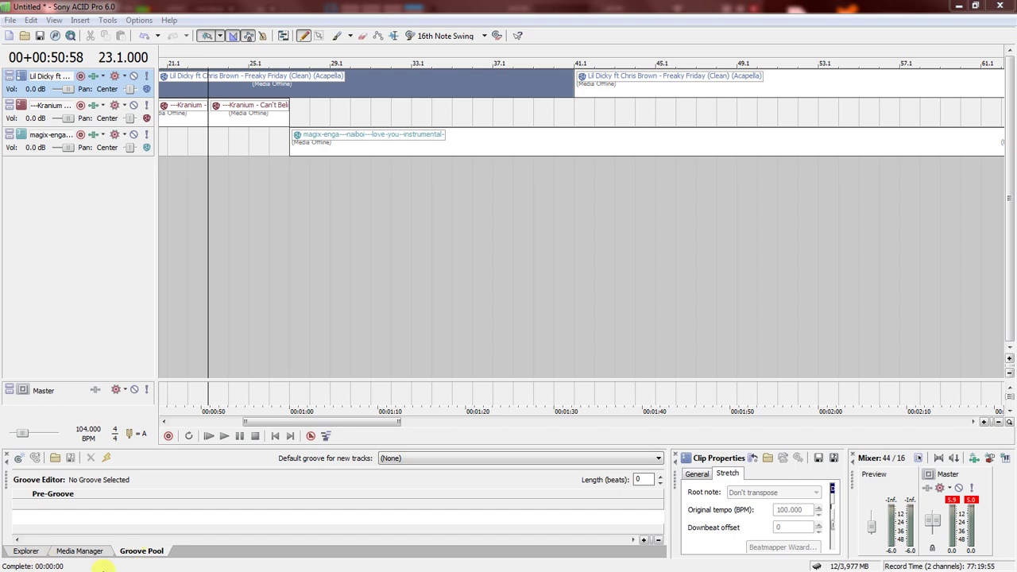
click(956, 8)
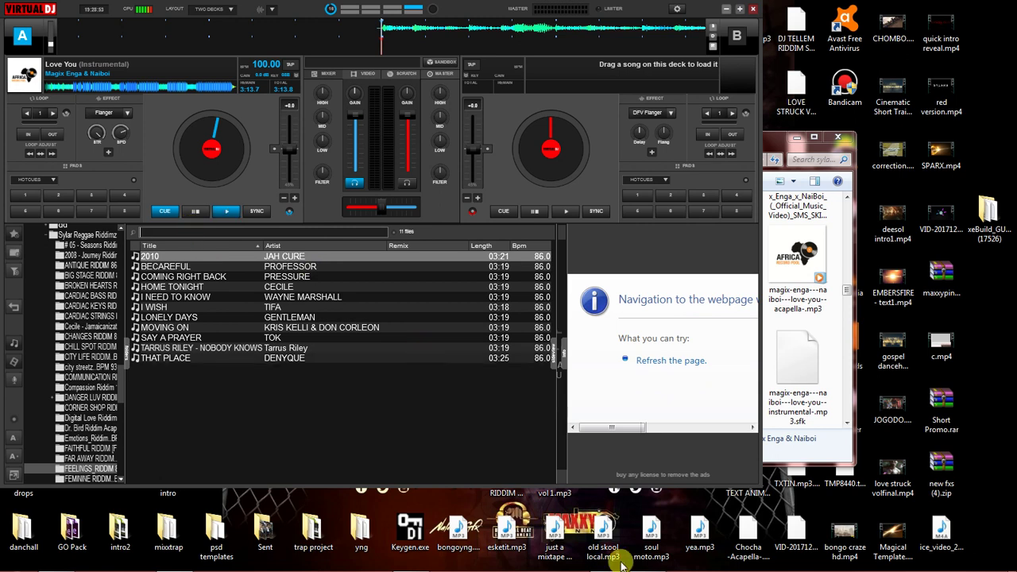
click(647, 562)
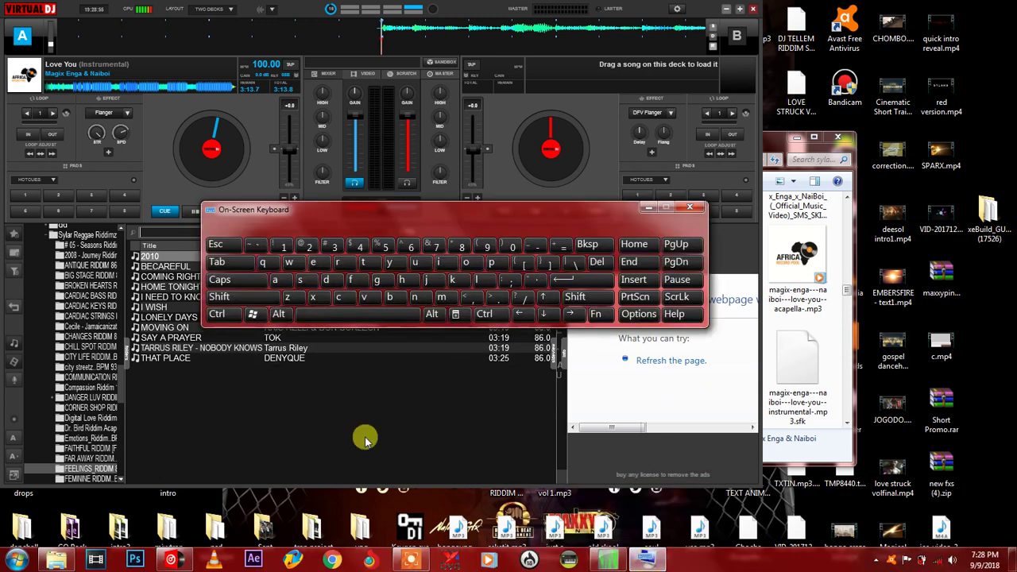
drag(337, 215, 316, 402)
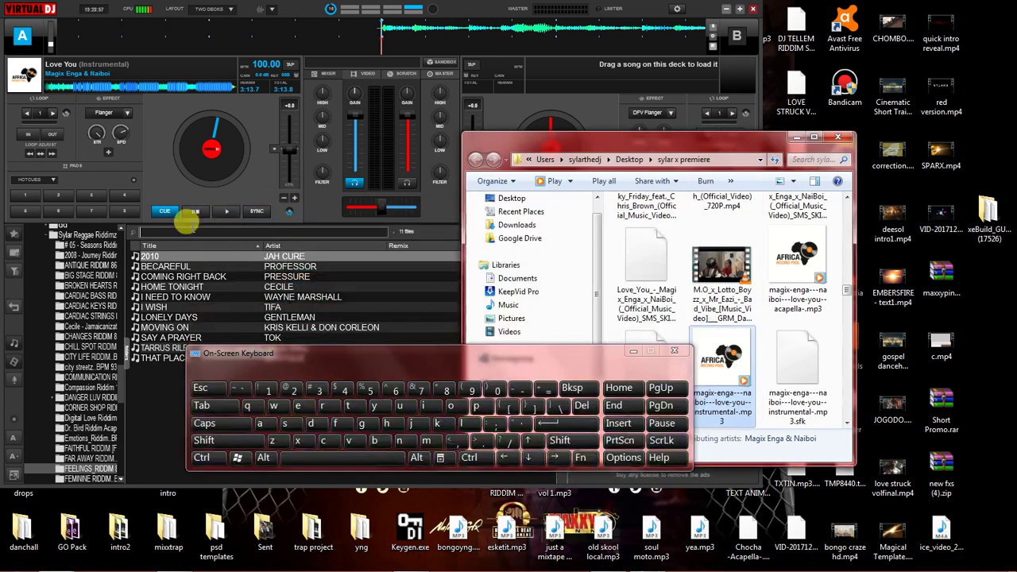
click(339, 429)
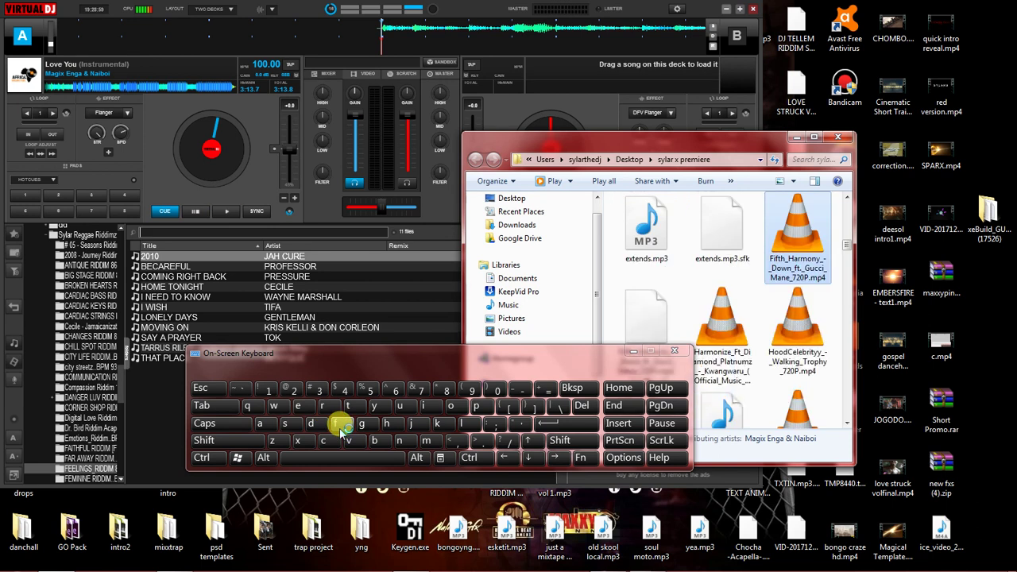
click(312, 406)
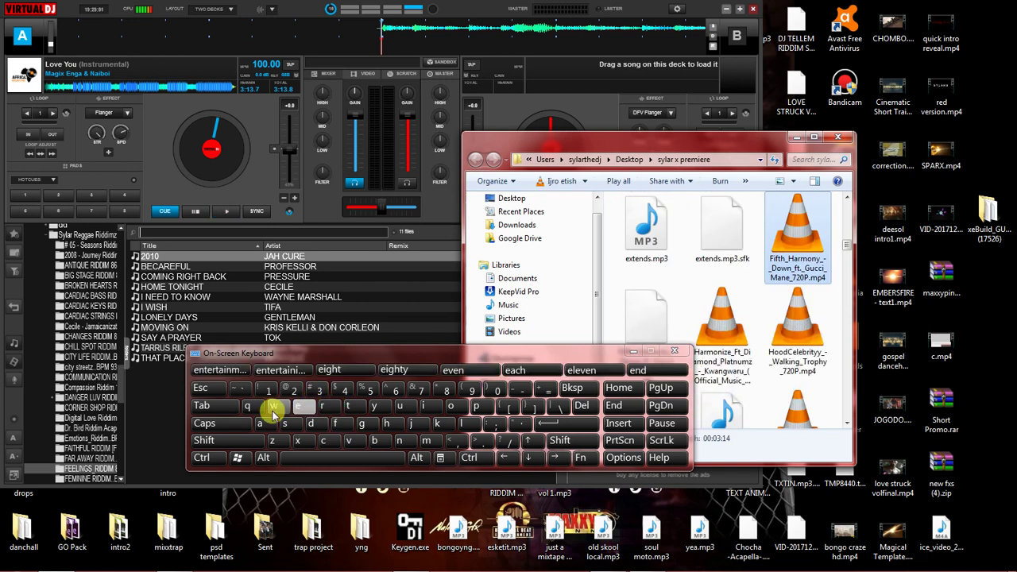
click(262, 421)
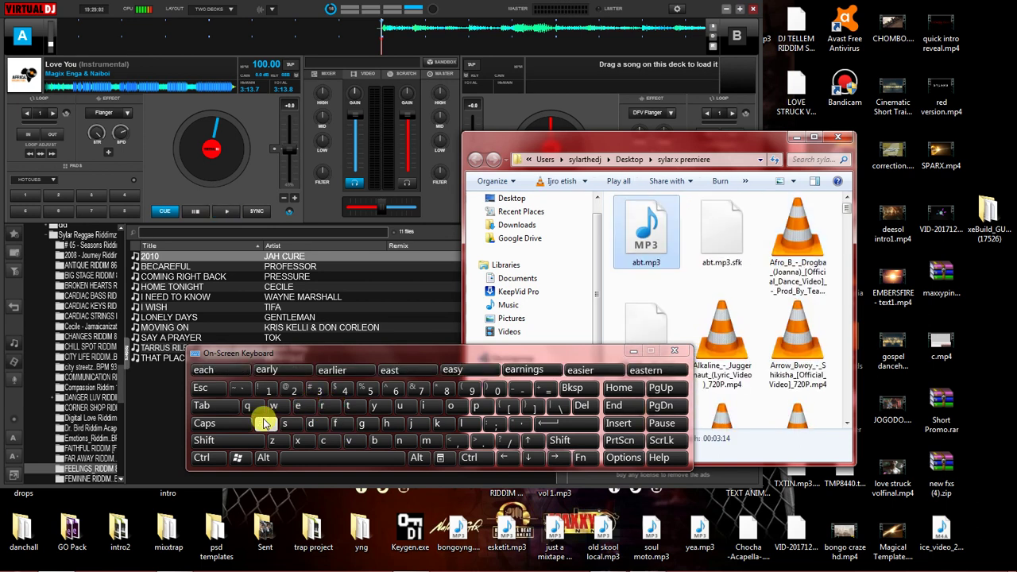
- Search the VirtualDJ track library for "freaky"
click(211, 230)
click(311, 423)
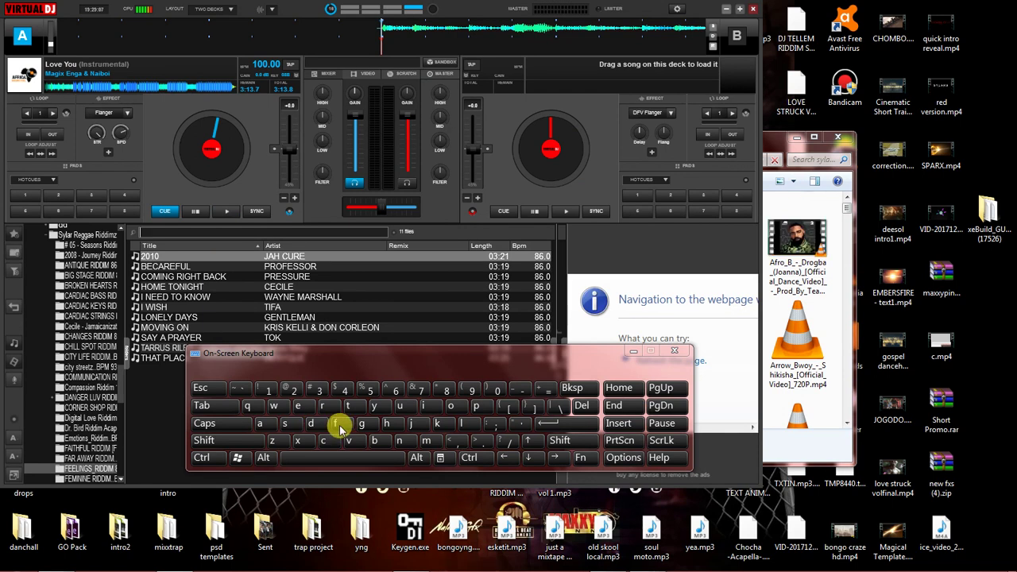
click(339, 425)
click(323, 407)
click(297, 405)
click(268, 422)
click(437, 424)
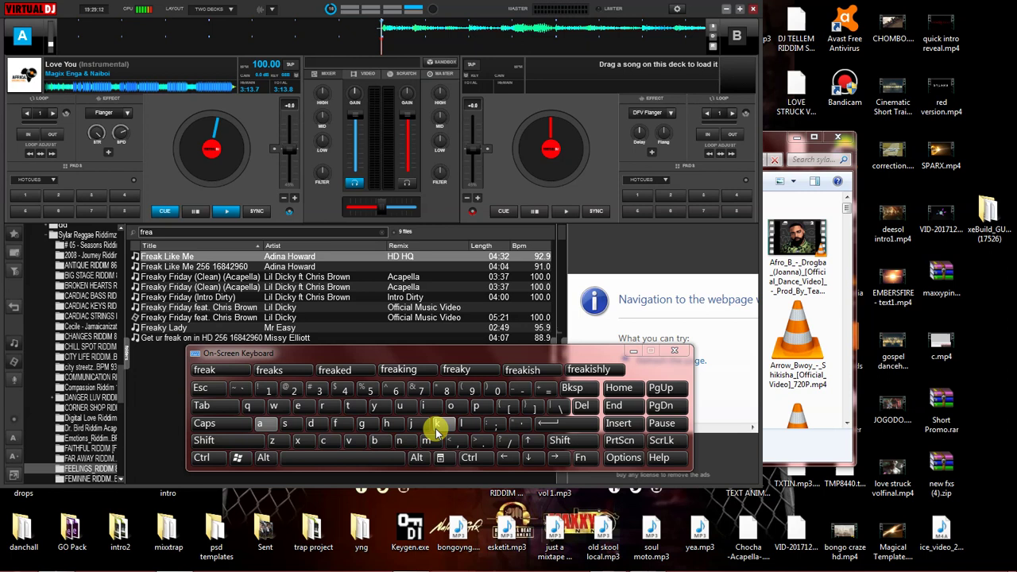
click(380, 406)
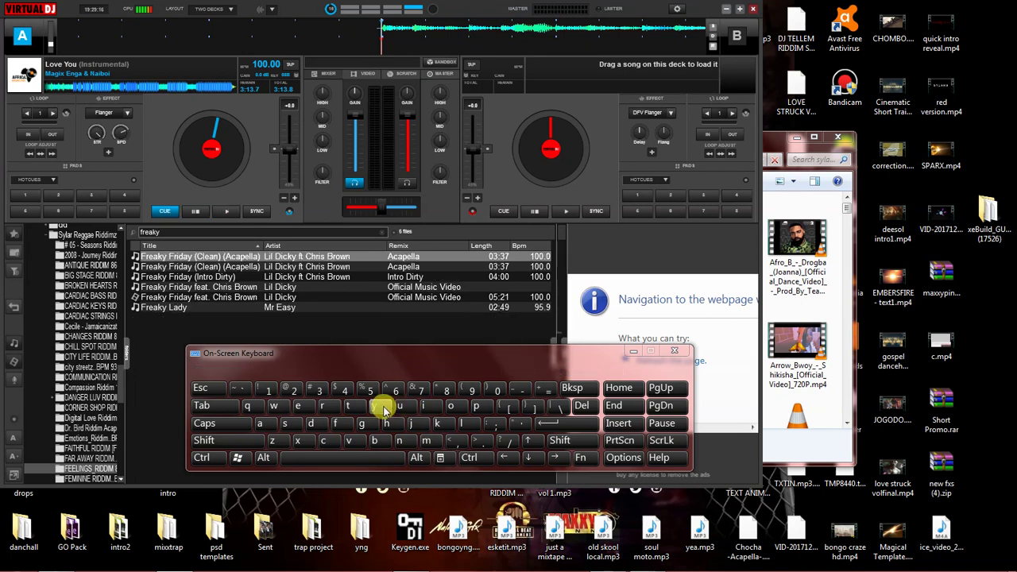
- Open the file location of the Freaky Friday (Intro Dirty) track in Explorer
click(254, 280)
right_click(254, 280)
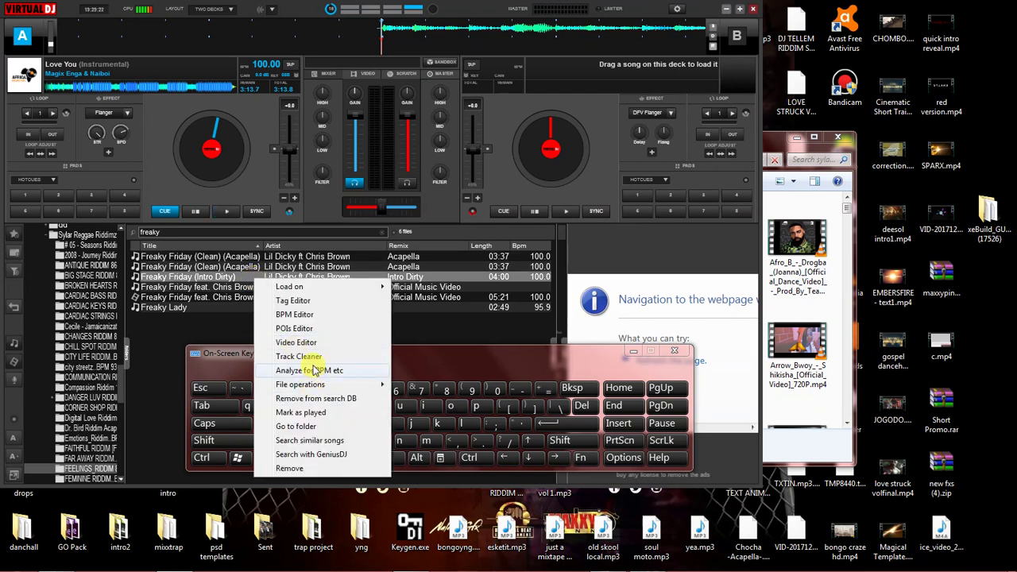
mouse_move(318, 385)
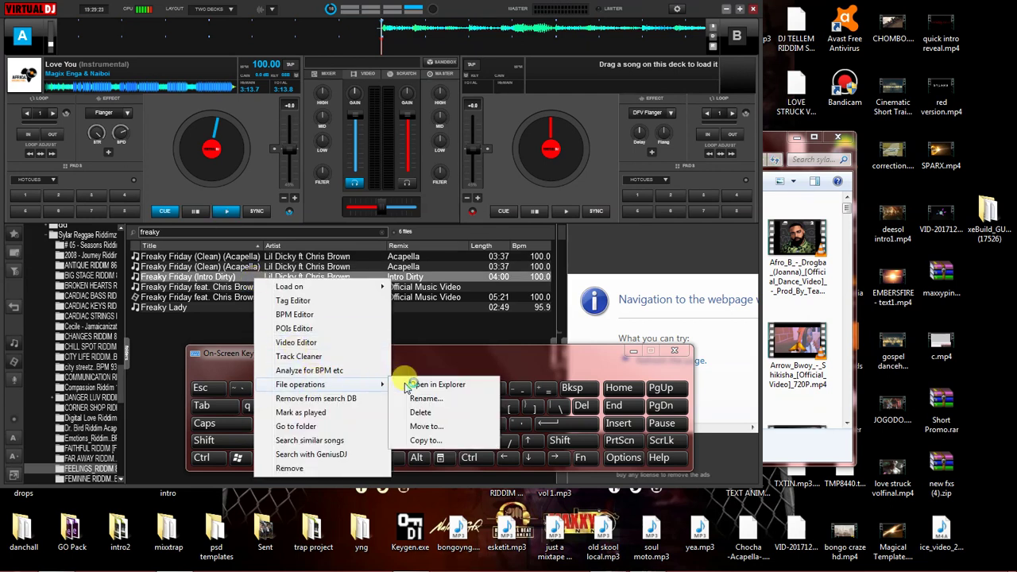
click(406, 387)
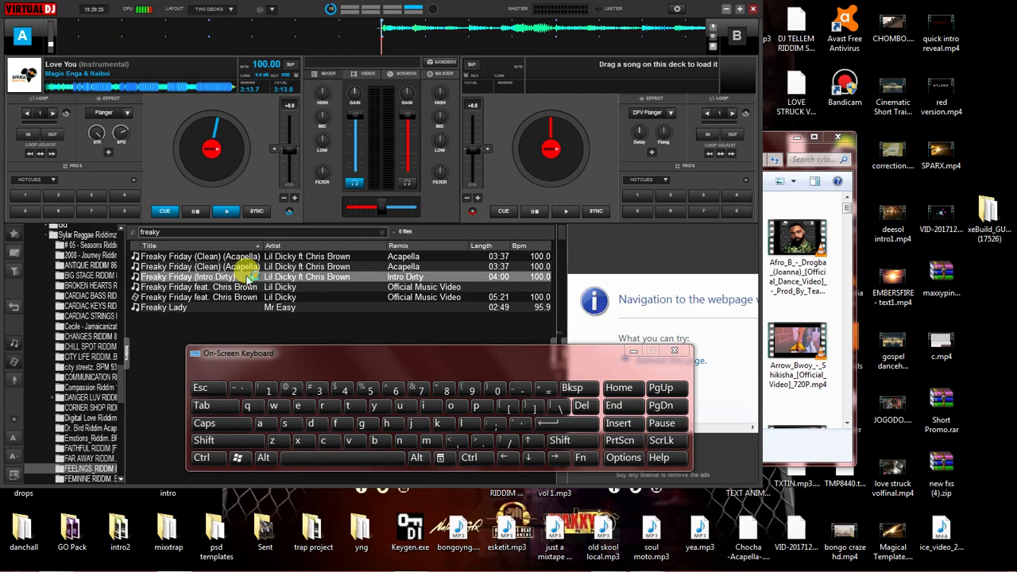
- Load Freaky Friday (Intro Dirty) on deck A, preview its opening and pause it
drag(221, 104, 221, 104)
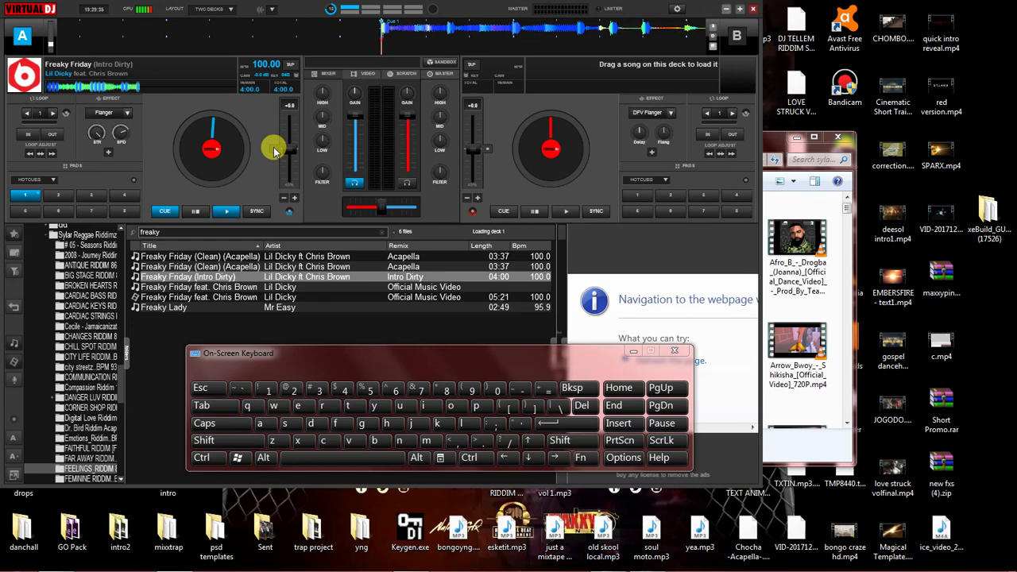
key(space)
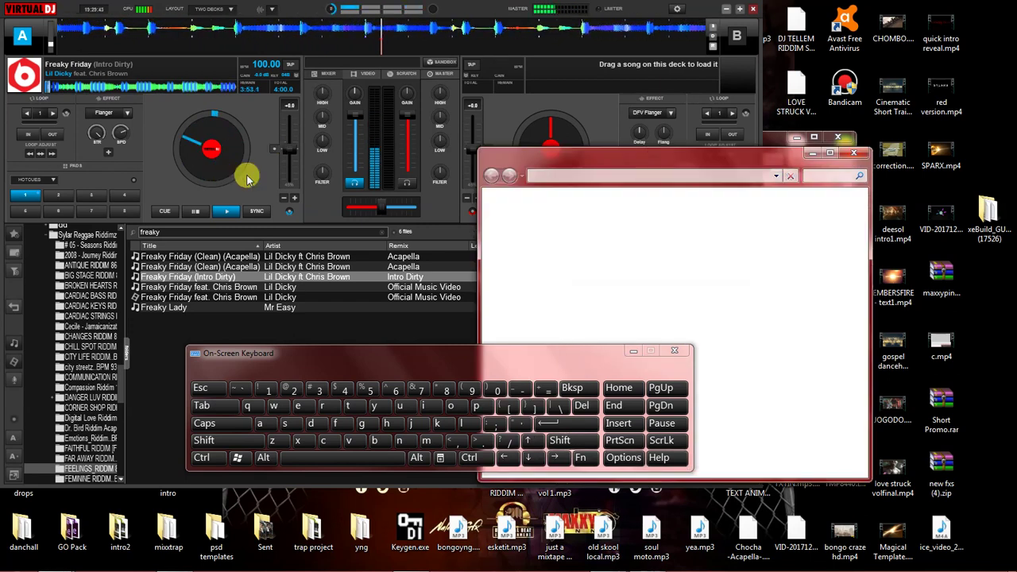
click(200, 213)
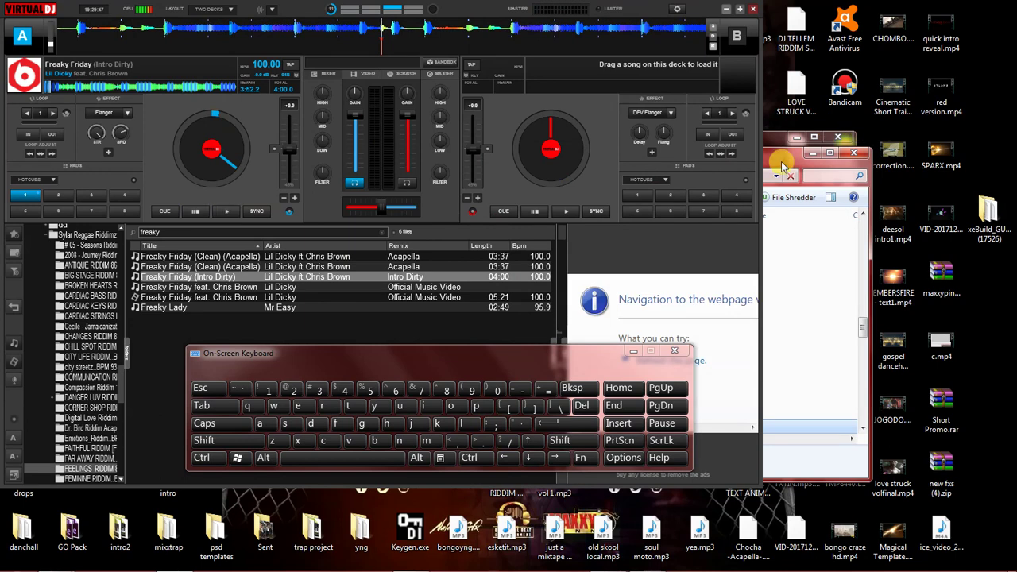
- Bring the Freaky Friday (Intro Dirty) file from the yn intro folder into ACID Pro as a new track at bar 23.1
click(864, 159)
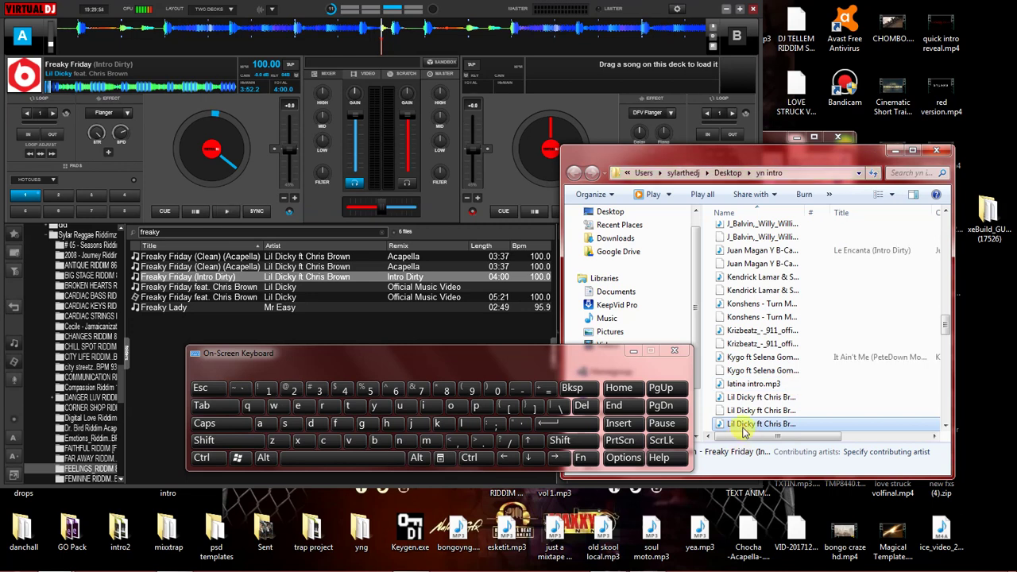
mouse_move(598, 561)
drag(597, 561, 604, 564)
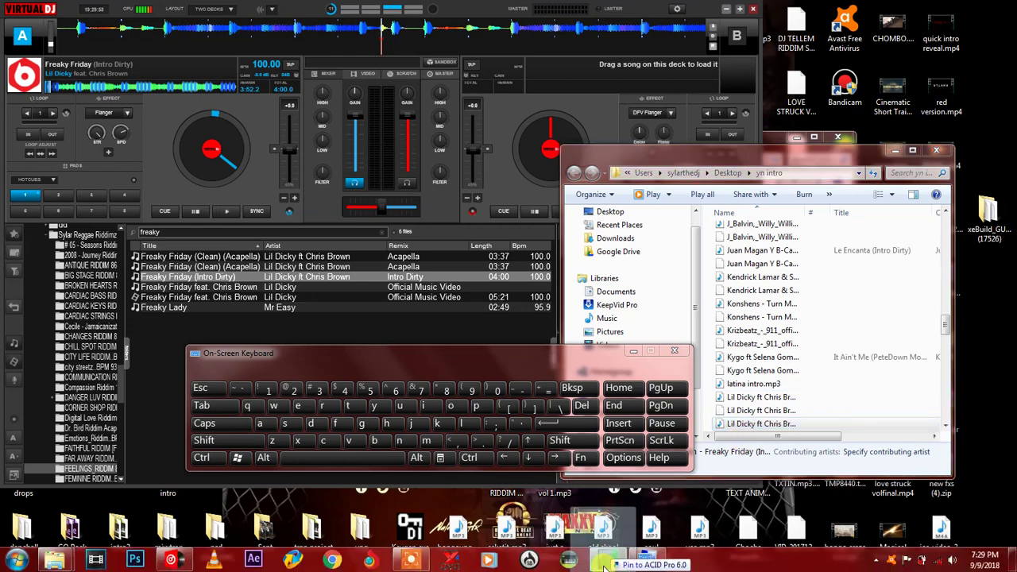
click(604, 560)
drag(604, 566, 208, 191)
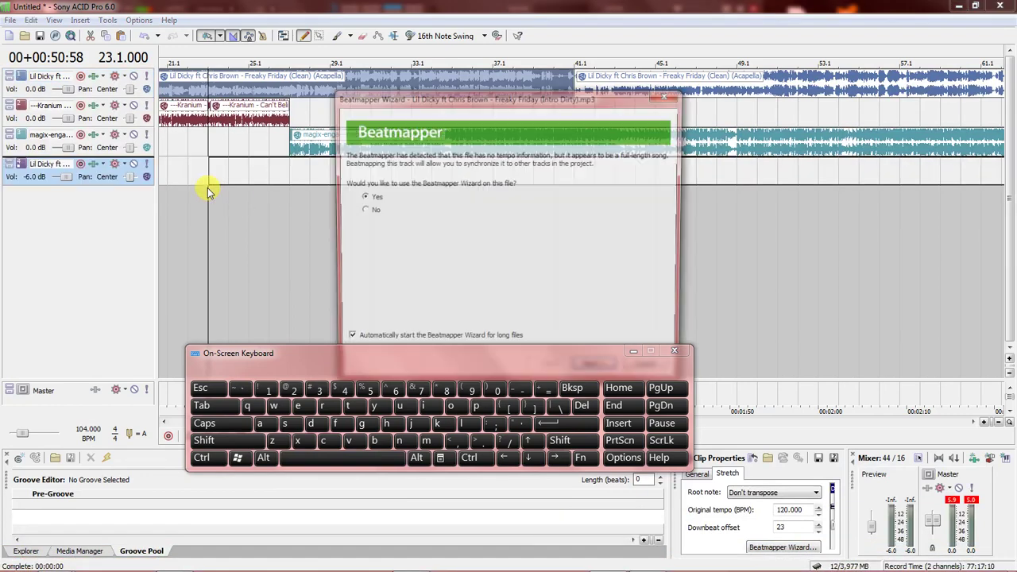
- Minimize the On-Screen Keyboard and cancel the Beatmapper Wizard for the added file
click(66, 176)
click(395, 229)
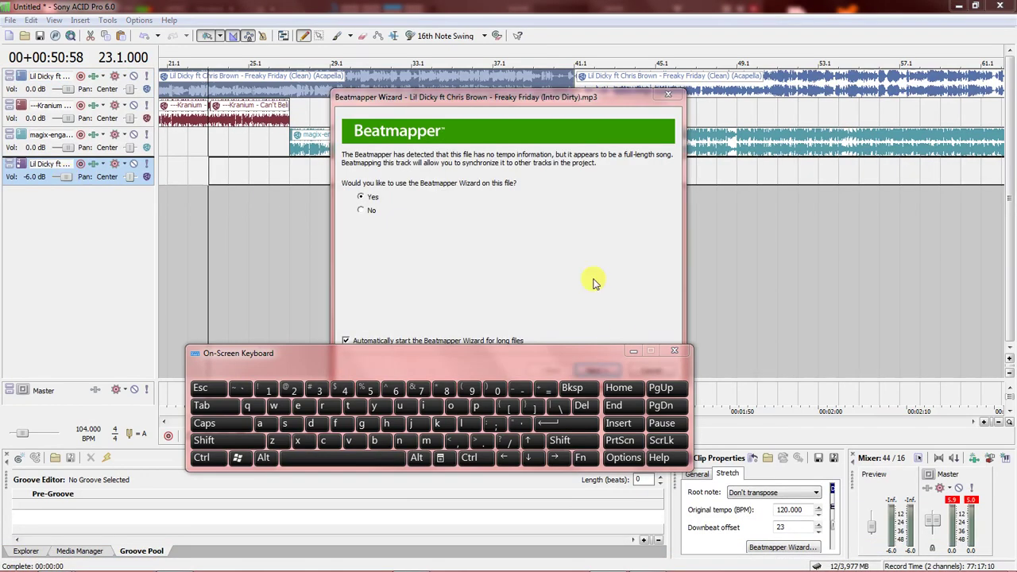
click(635, 358)
click(645, 369)
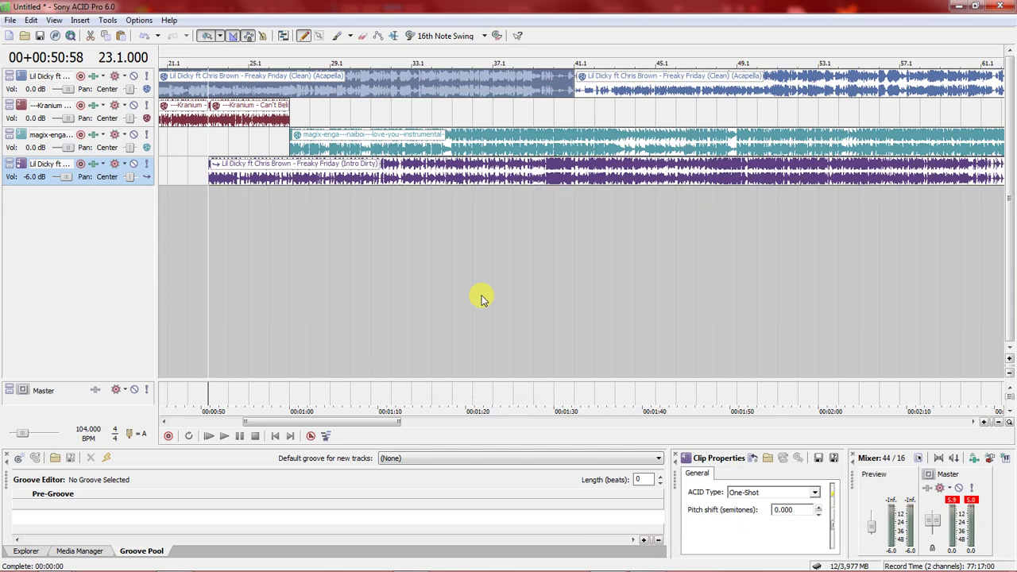
- Make the Intro Dirty clip beatmapped with an original tempo of 100 BPM, and set its track volume to 0.0 dB
click(587, 172)
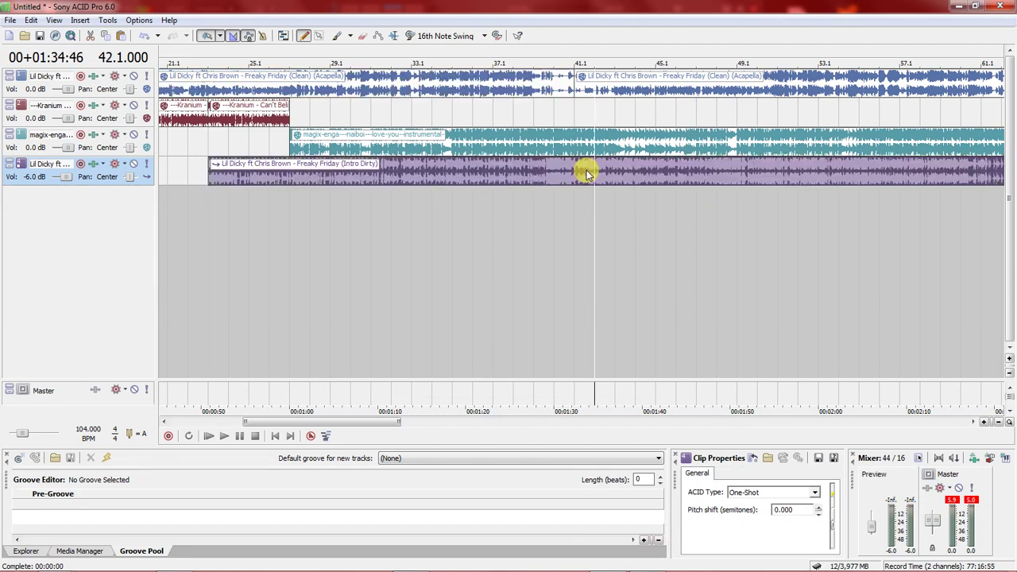
click(815, 493)
click(781, 523)
click(727, 474)
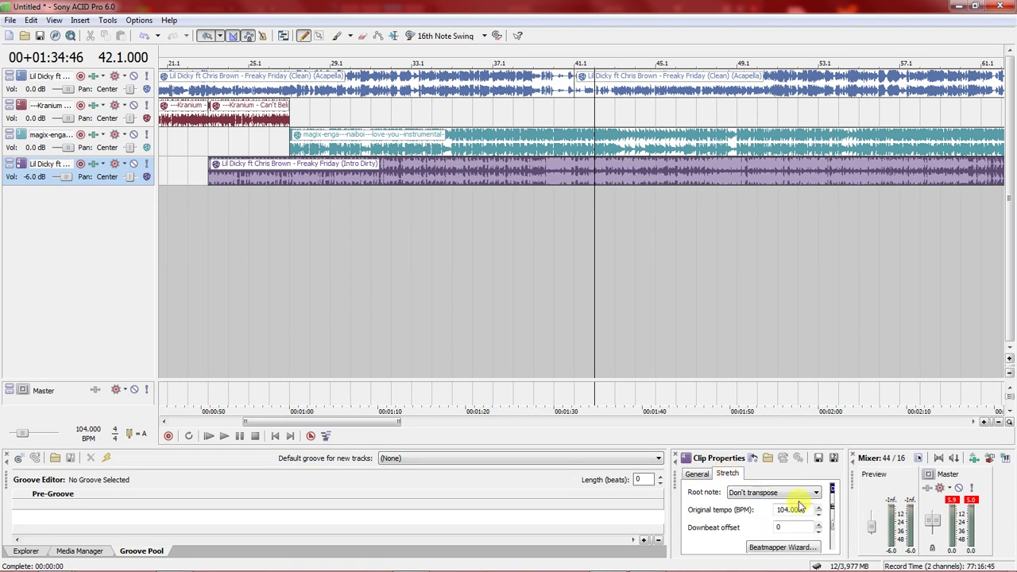
key(ctrl+a)
click(249, 171)
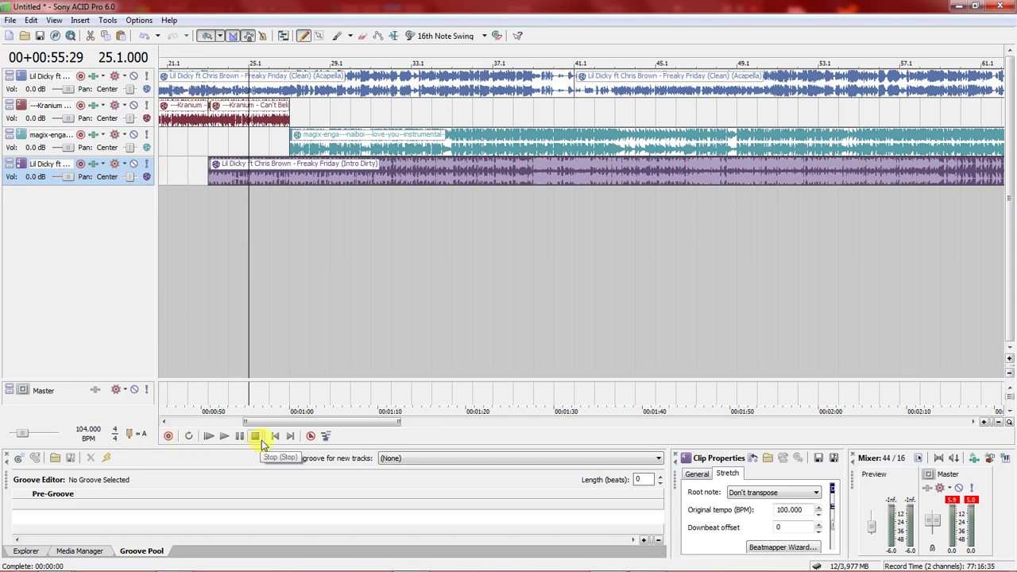
- Move the Intro Dirty clip past the end of the other clips, to about bar 104
key(Down)
key(Down)
key(Down)
key(Down)
key(Down)
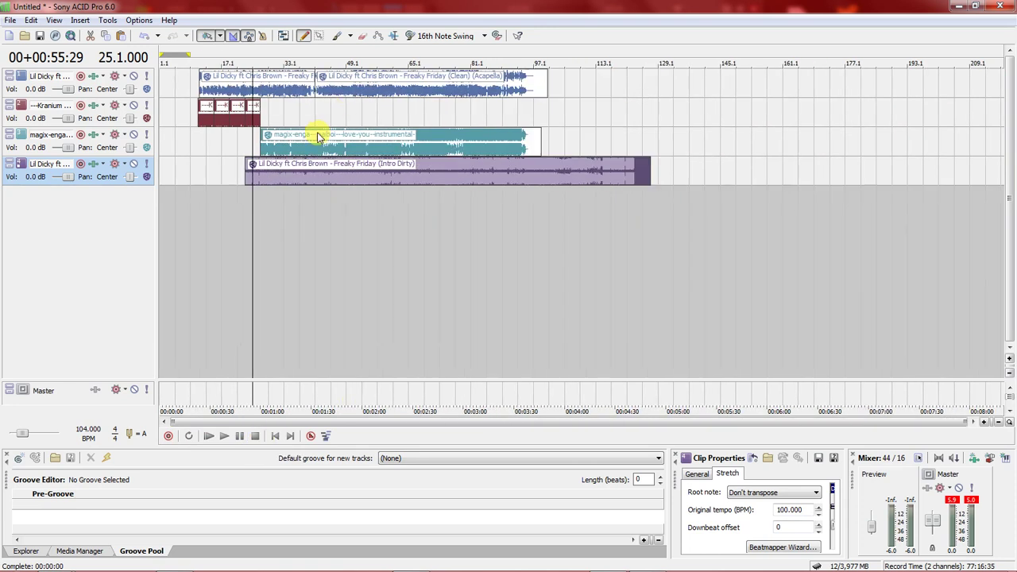
drag(295, 172, 620, 163)
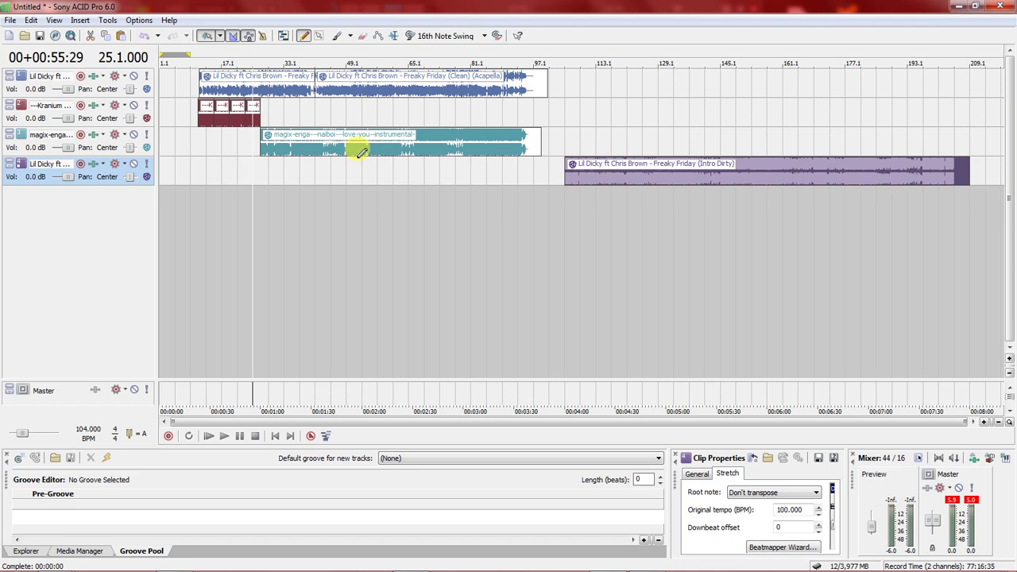
- Play the Intro Dirty clip from near its start and examine its waveform up close
click(568, 182)
key(space)
scroll(569, 181, up, 10)
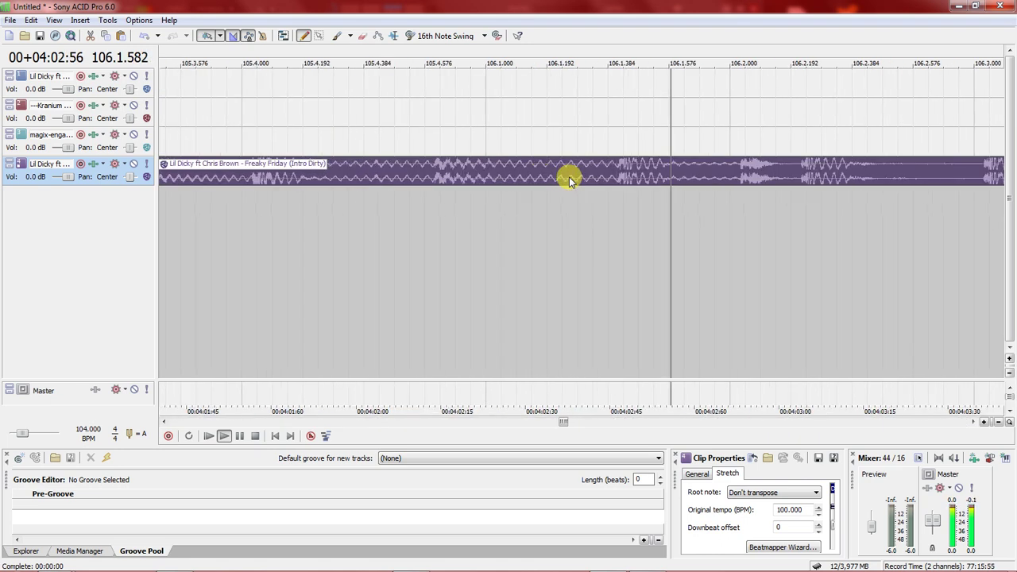
- Play the Intro Dirty clip from 105.1.000 and check how its opening beats line up with the grid
key(space)
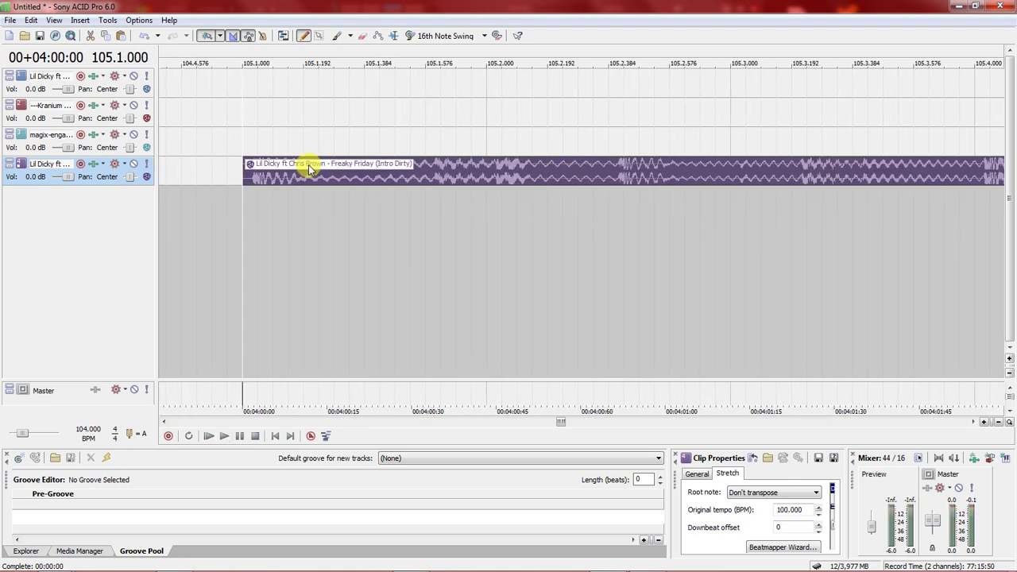
scroll(308, 171, up, 4)
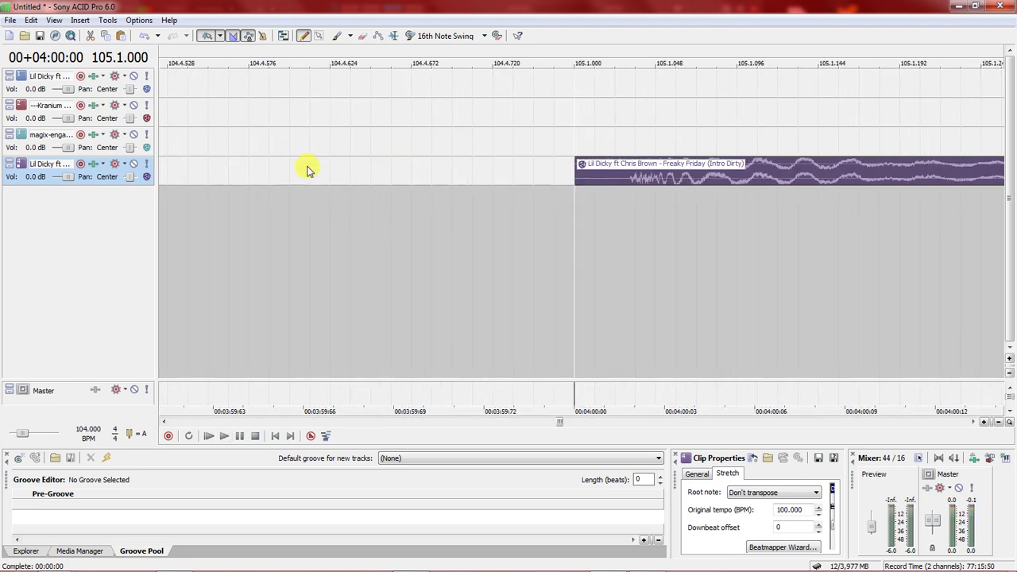
mouse_move(592, 167)
mouse_down()
mouse_move(564, 162)
mouse_move(654, 180)
mouse_move(642, 165)
mouse_move(594, 171)
mouse_move(608, 164)
mouse_up()
key(space)
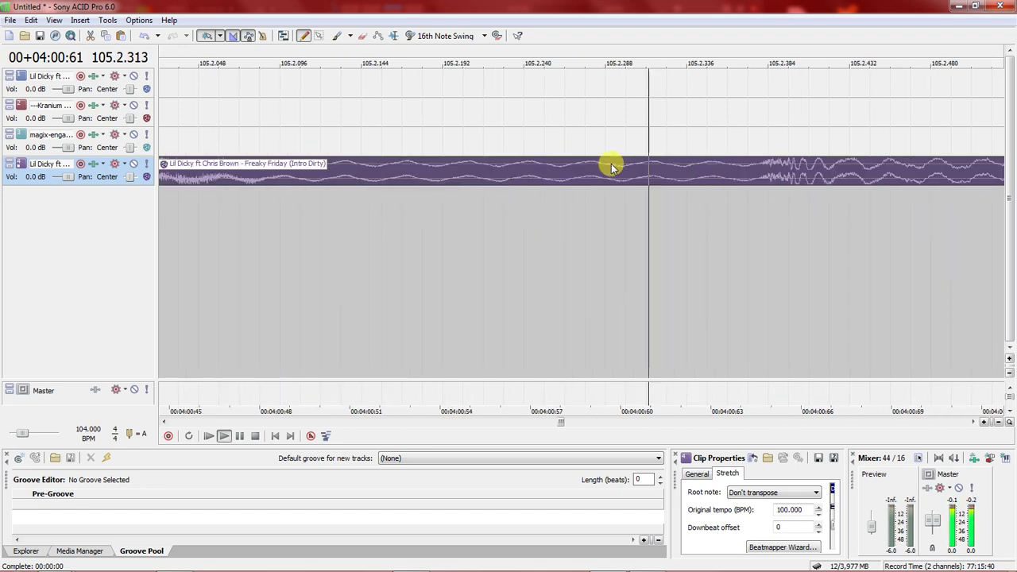
scroll(611, 164, down, 10)
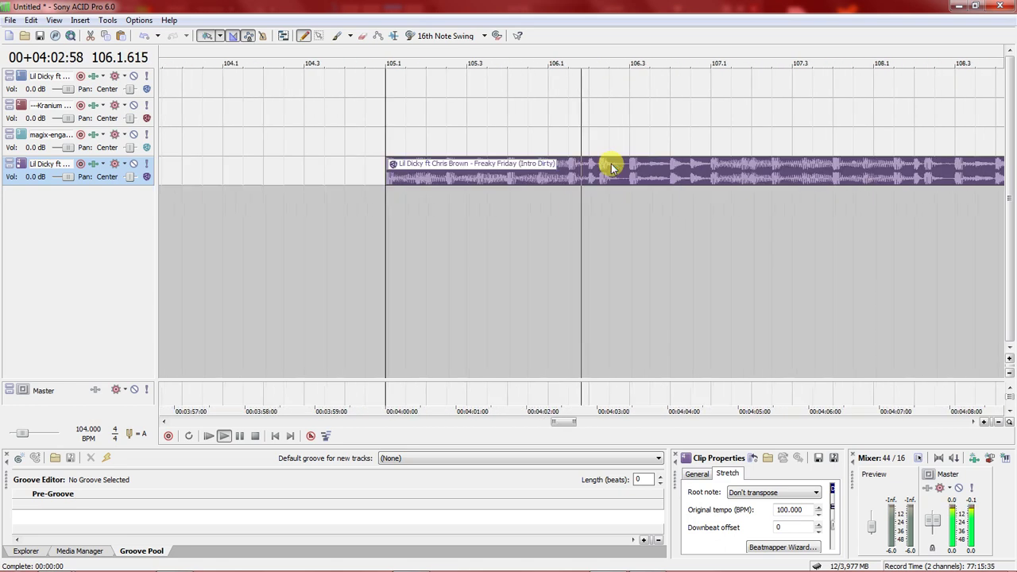
scroll(611, 167, down, 4)
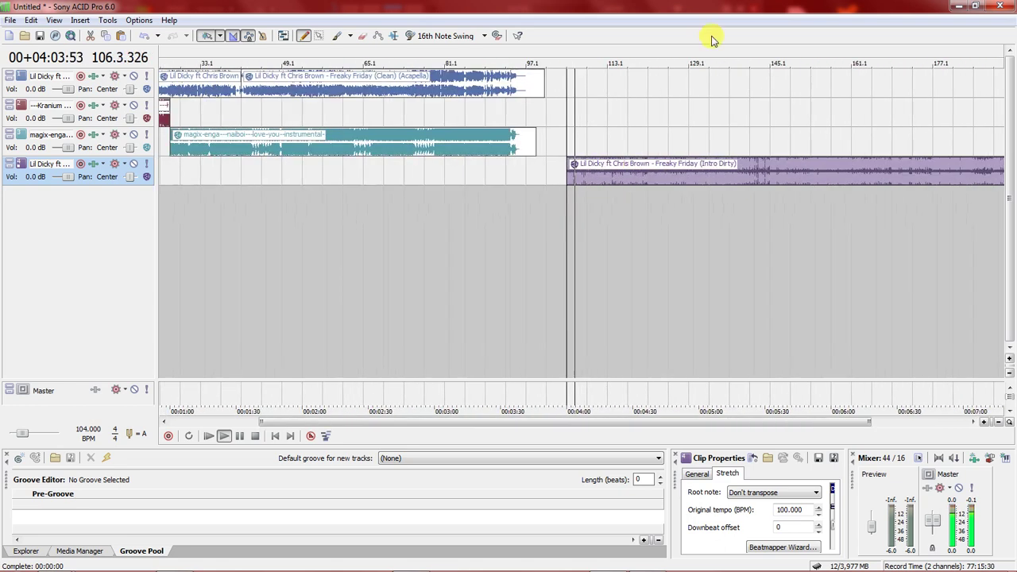
- Play the Intro Dirty clip around bar 113 to locate the vocal entry and place a marker at 113.2.000
click(608, 62)
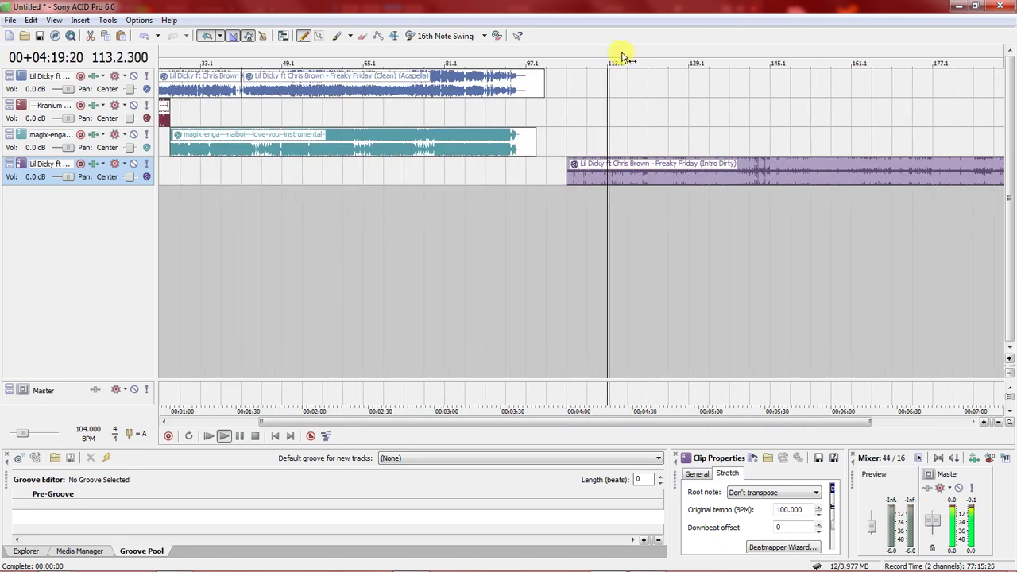
scroll(608, 80, up, 8)
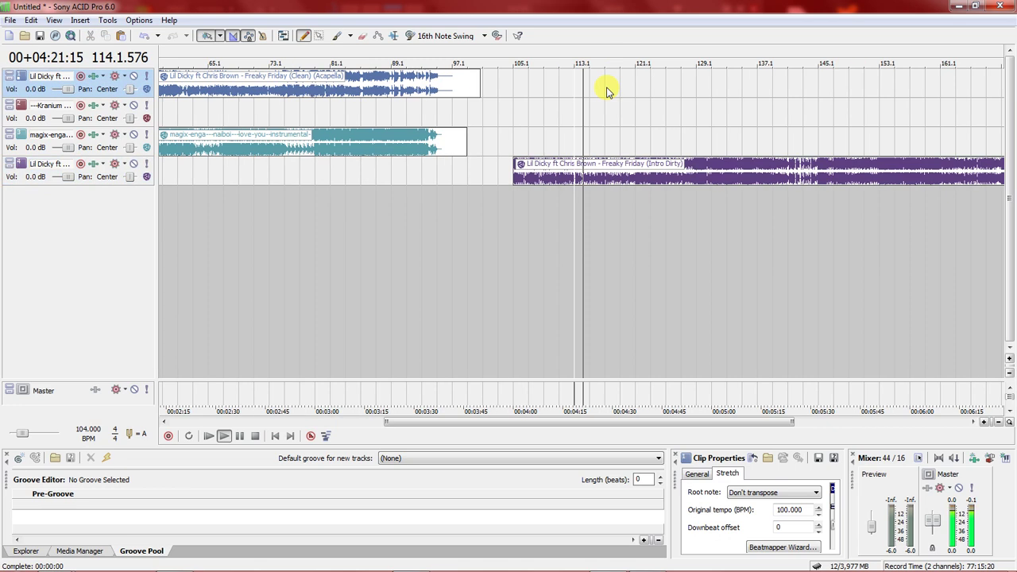
key(space)
key(space)
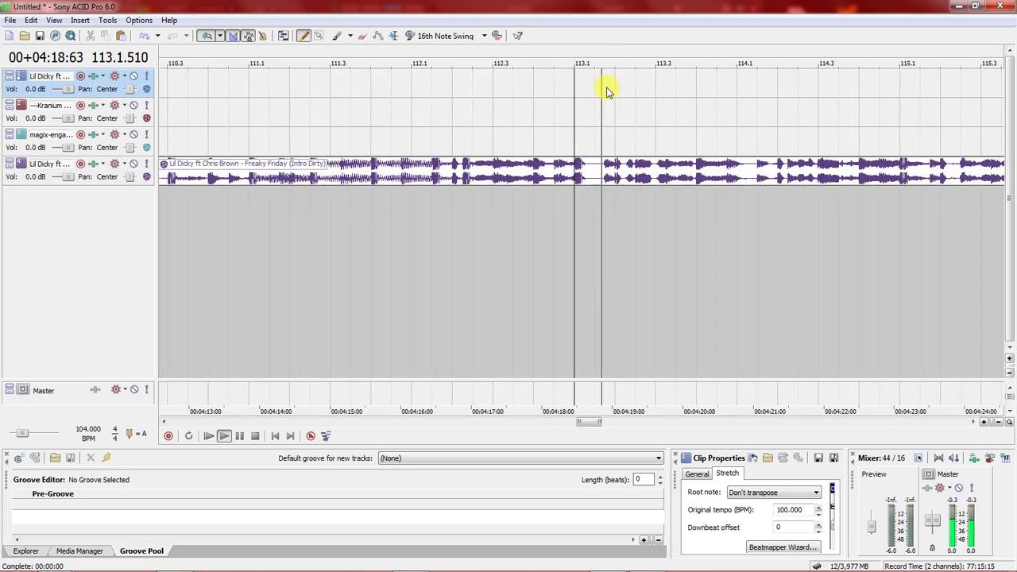
key(space)
key(space)
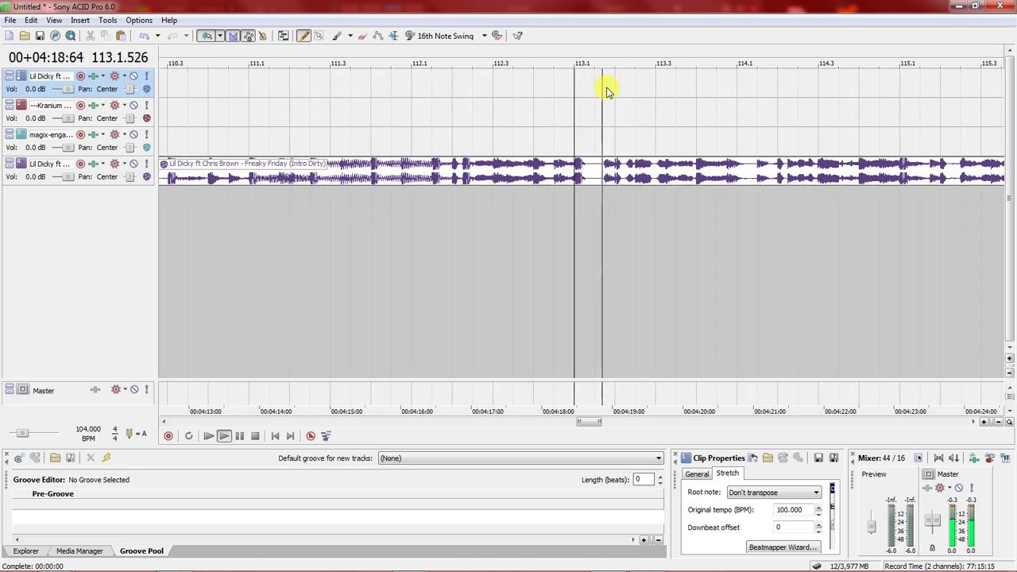
click(614, 133)
click(613, 136)
key(space)
key(m)
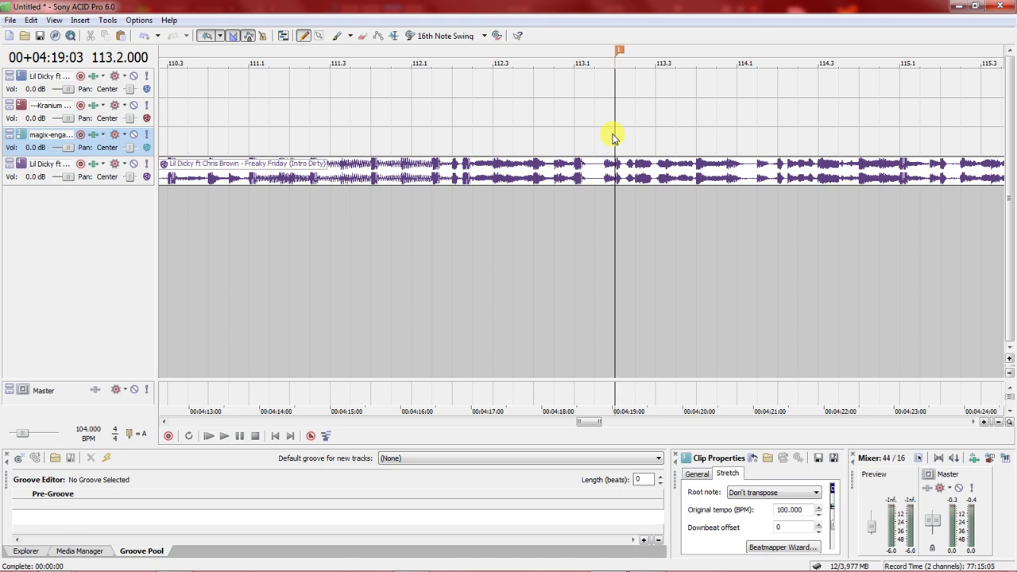
- Copy the first acapella segment past the other clips on its track so that it starts at the 113.2.000 marker
scroll(612, 137, down, 12)
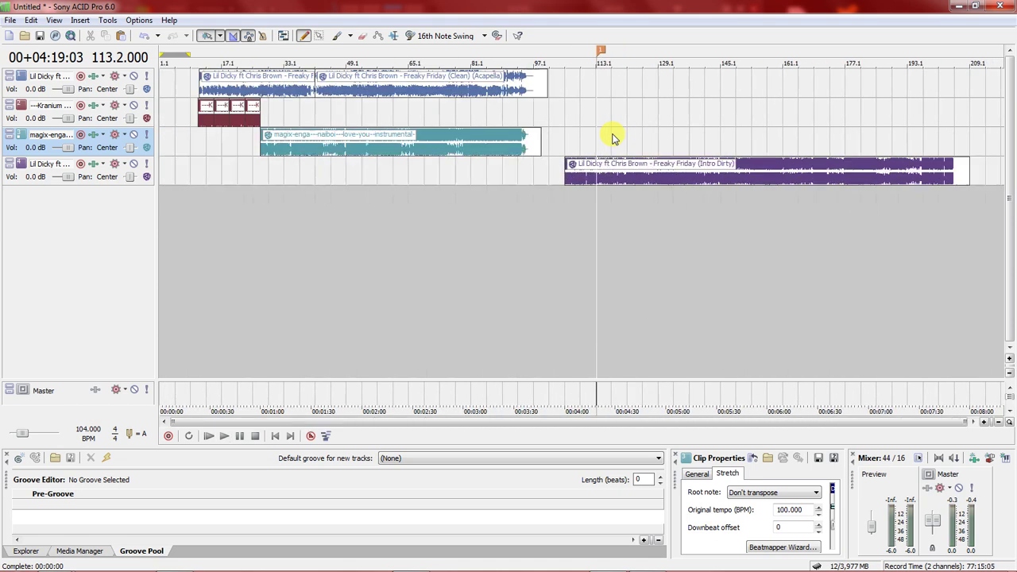
click(264, 86)
key(ctrl+k)
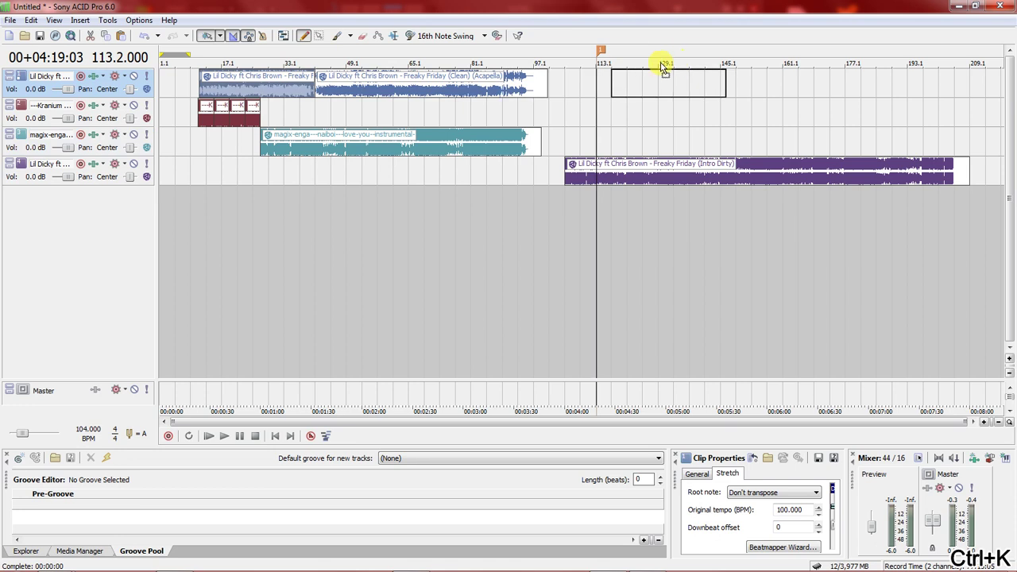
click(650, 71)
scroll(601, 118, up, 10)
scroll(601, 122, up, 2)
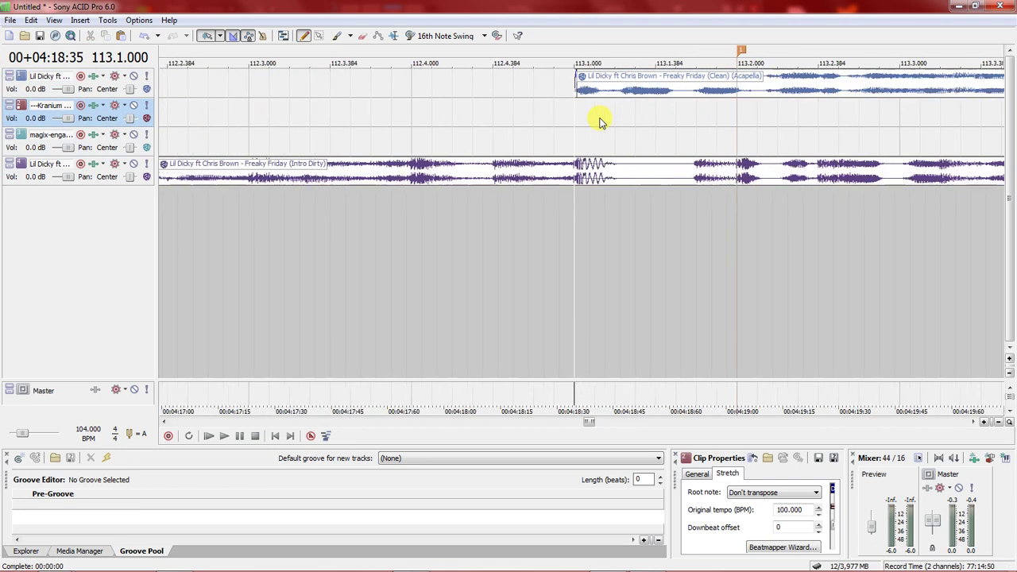
drag(628, 81, 797, 113)
- Try starting the acapella copy slightly ahead of the 113.2.000 marker and play it against the Intro Dirty clip
key(space)
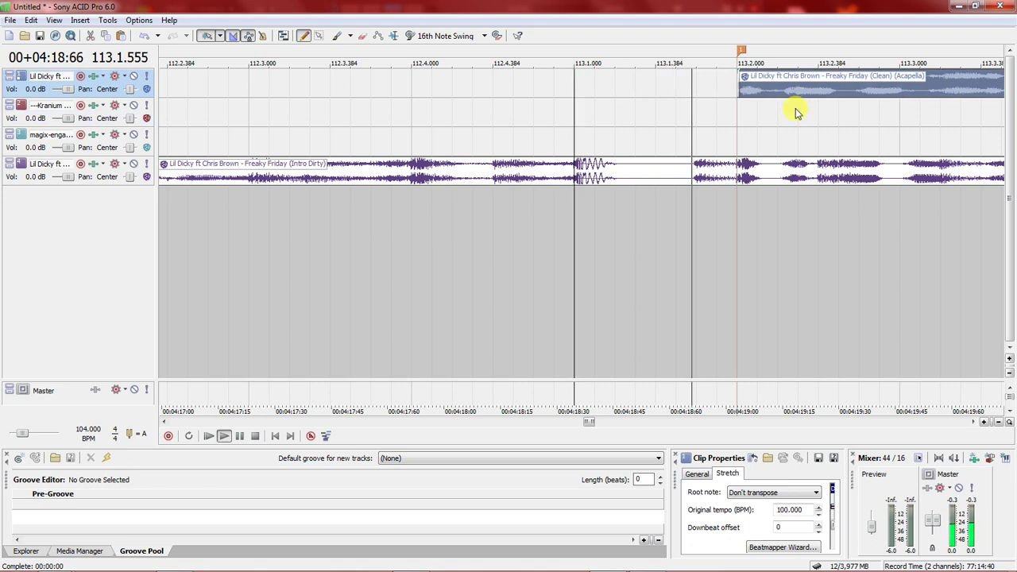
key(space)
key(space)
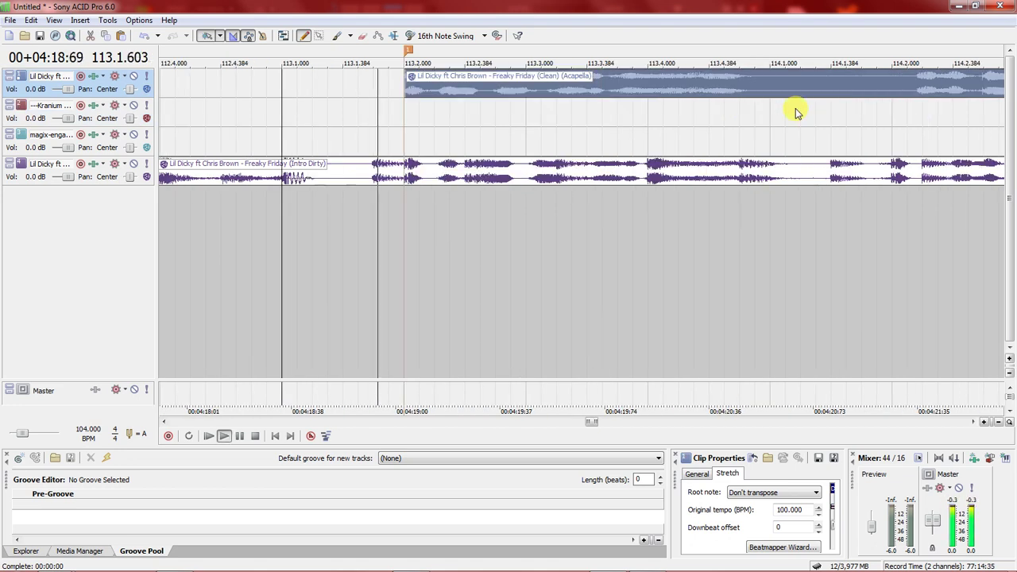
key(space)
drag(425, 77, 399, 85)
key(space)
key(space)
- Move the acapella copy to start at about 113.2.288 and play it repeatedly against the Intro Dirty vocals
drag(401, 86, 463, 92)
key(space)
key(space)
key(space)
key(space)
key(space)
key(space)
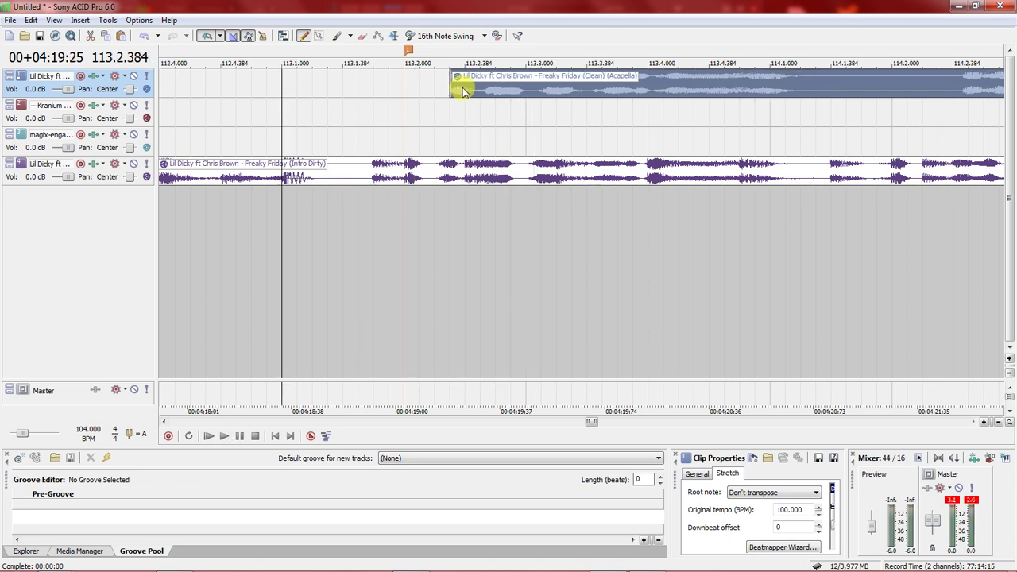
- Nudge the acapella copy earlier, to start just after 113.2.192, and check its sync by playing from the marker
scroll(464, 90, up, 3)
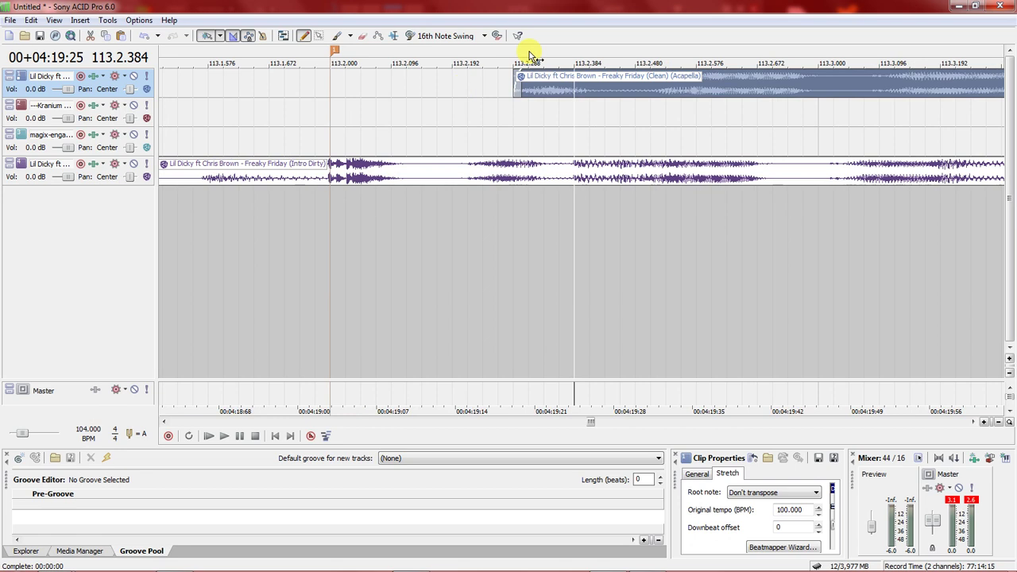
drag(540, 86, 502, 85)
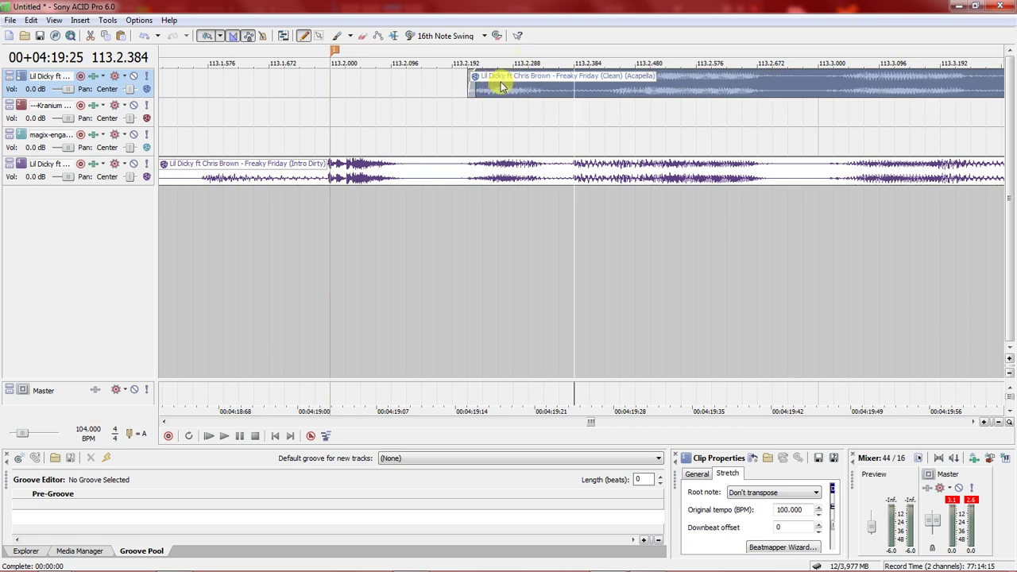
click(325, 101)
key(space)
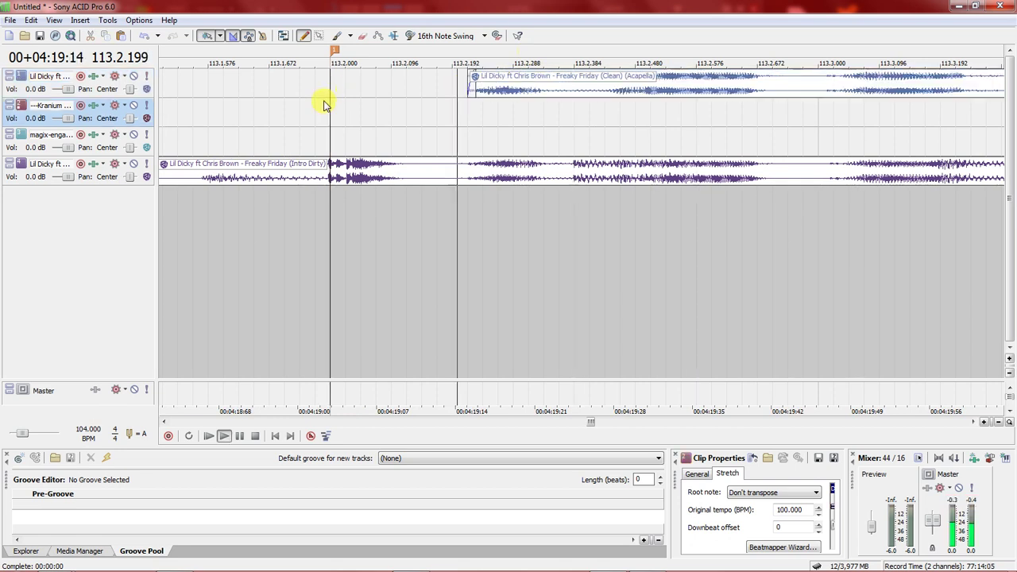
key(space)
scroll(323, 103, down, 6)
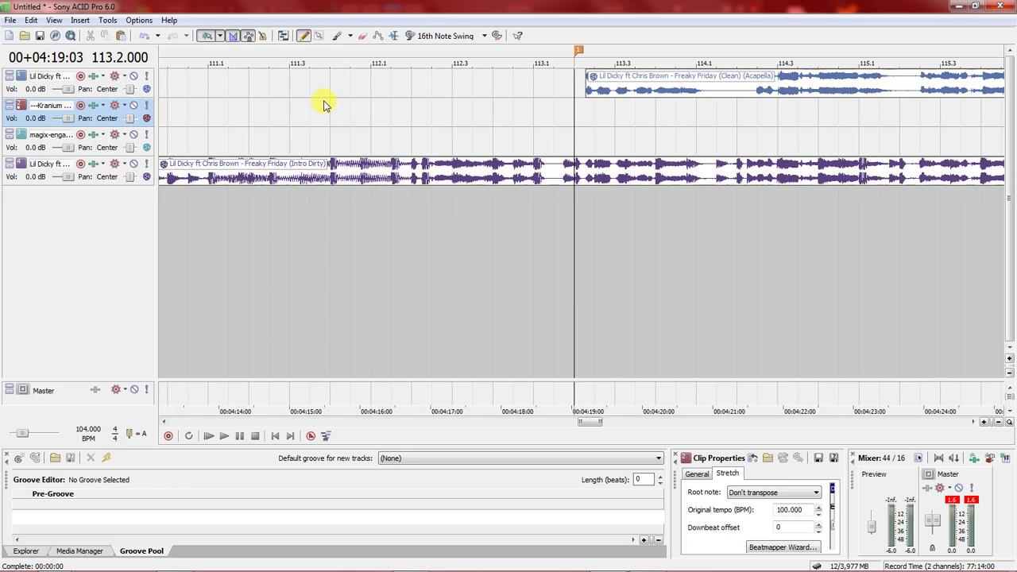
click(397, 165)
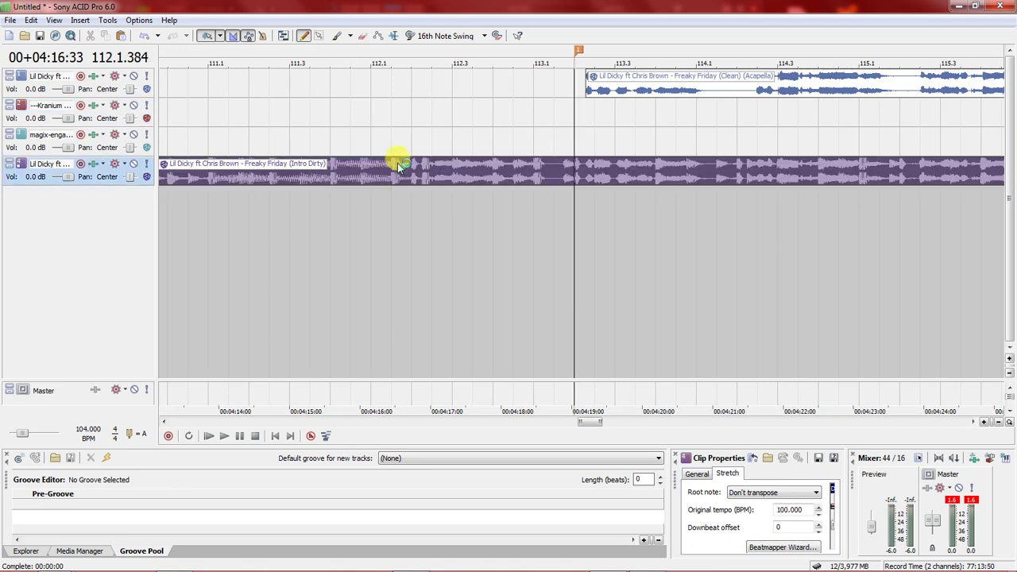
key(Delete)
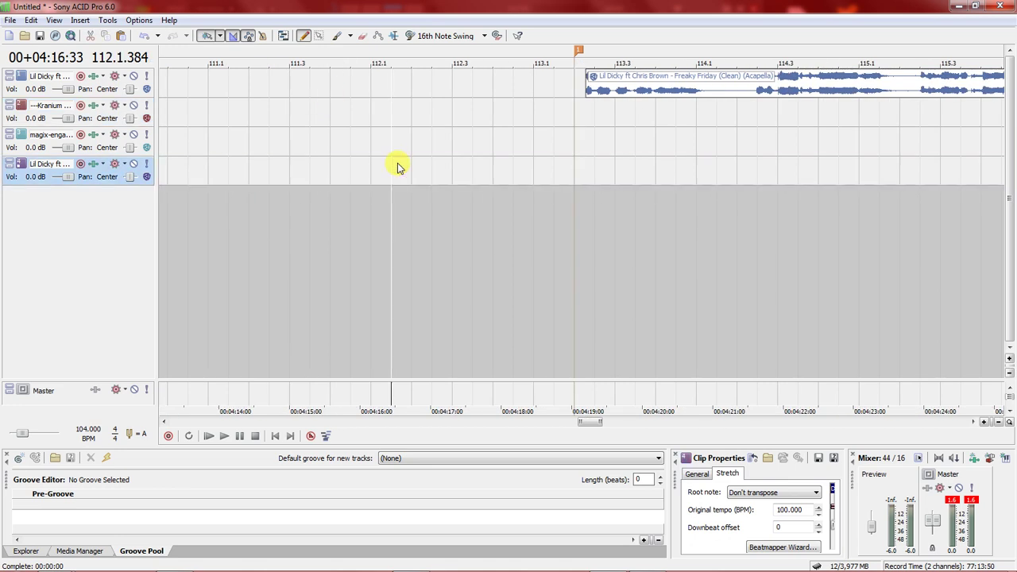
scroll(397, 167, down, 4)
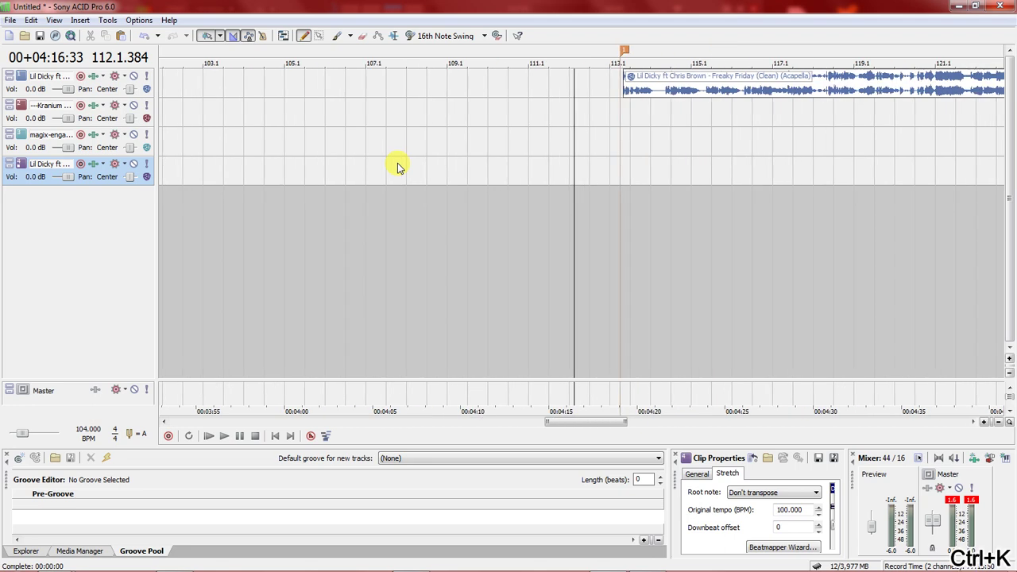
key(ctrl+z)
scroll(398, 165, down, 6)
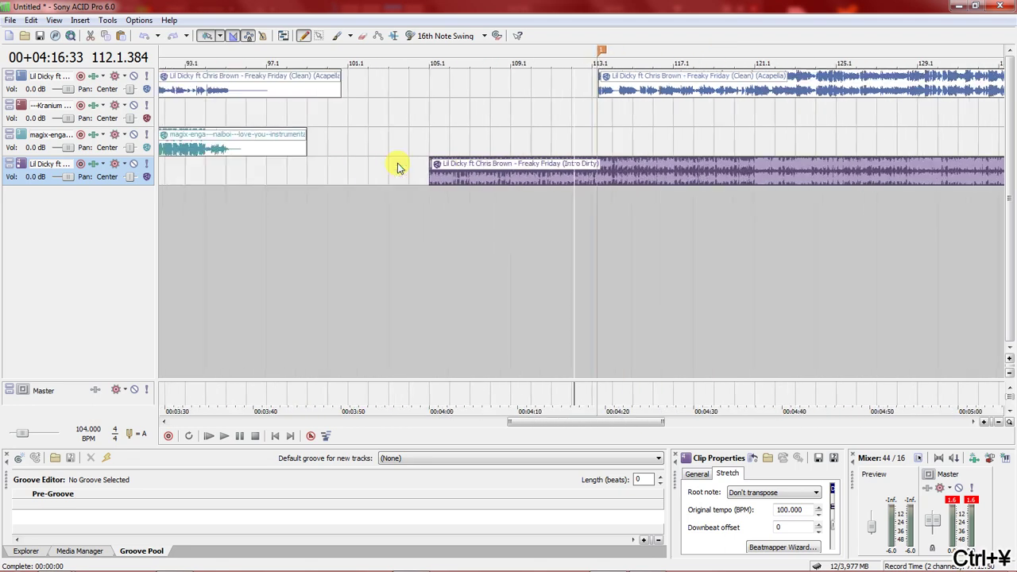
- Move the Magix Enga instrumental to about bar 121 and play the Intro Dirty clip from bar 109
drag(373, 153, 738, 117)
key(space)
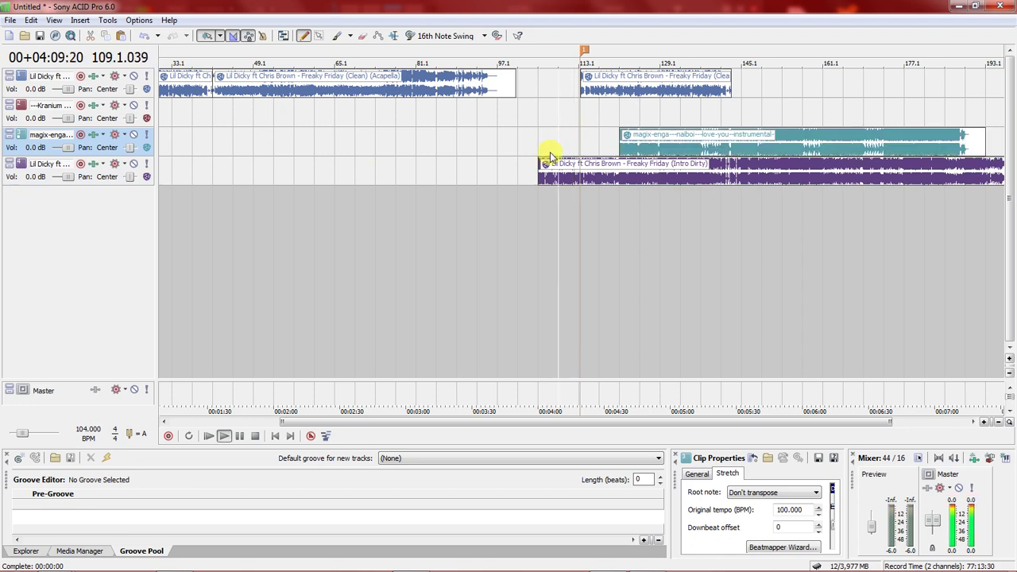
scroll(550, 155, up, 2)
scroll(550, 155, up, 5)
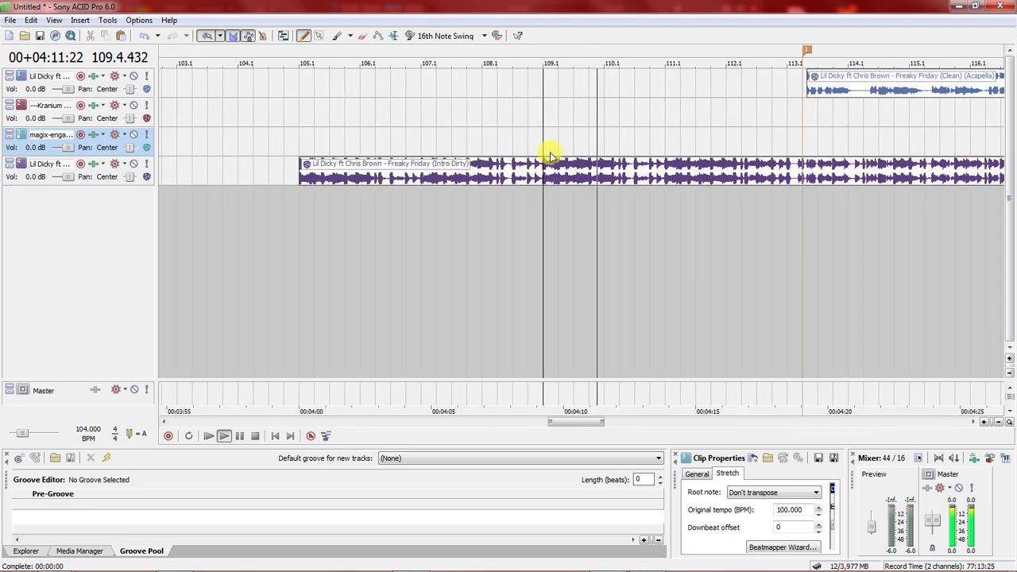
scroll(776, 182, down, 2)
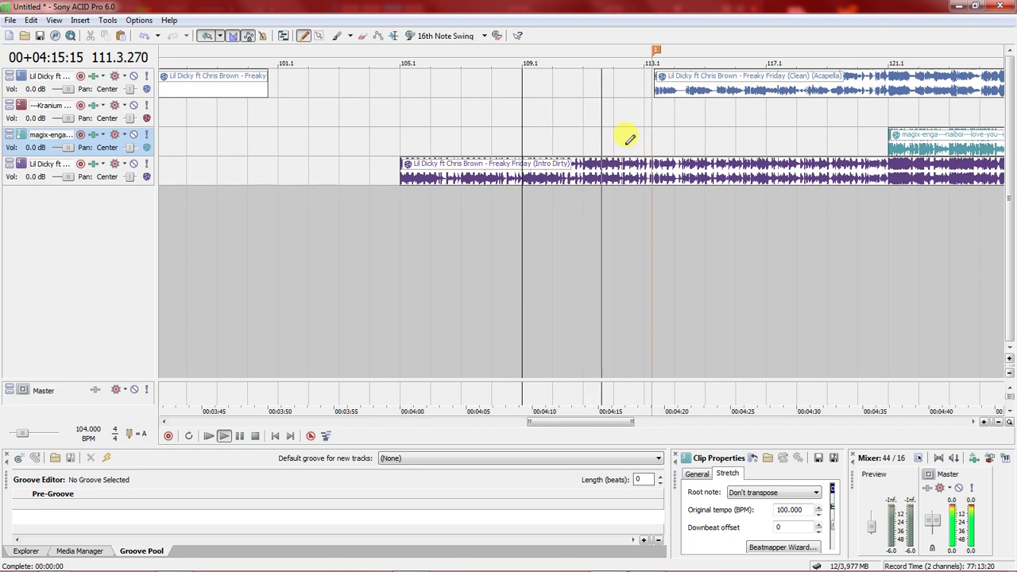
scroll(627, 143, up, 5)
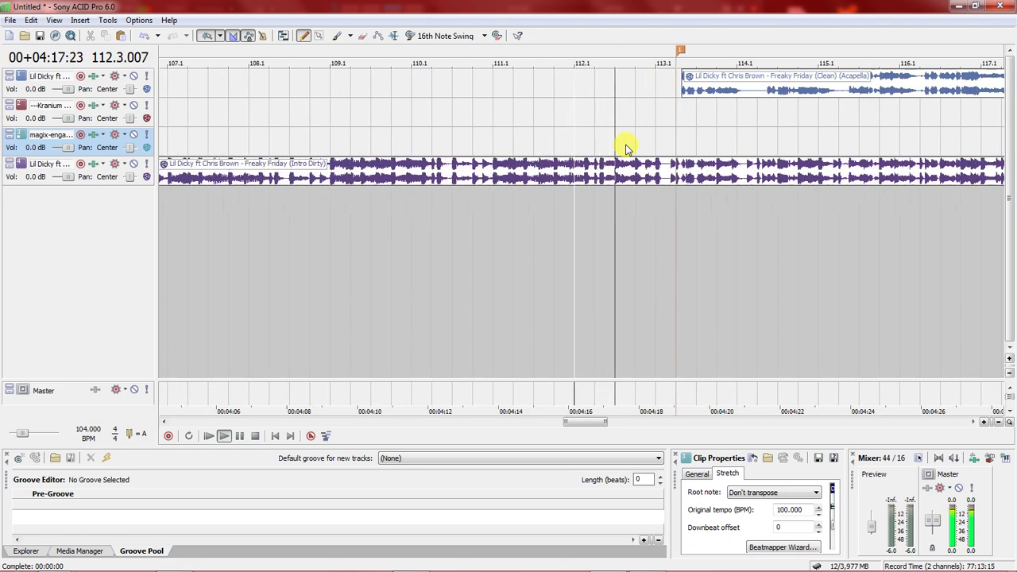
- Stop playback and move the Magix Enga instrumental to start at 113.1.000
key(space)
click(661, 136)
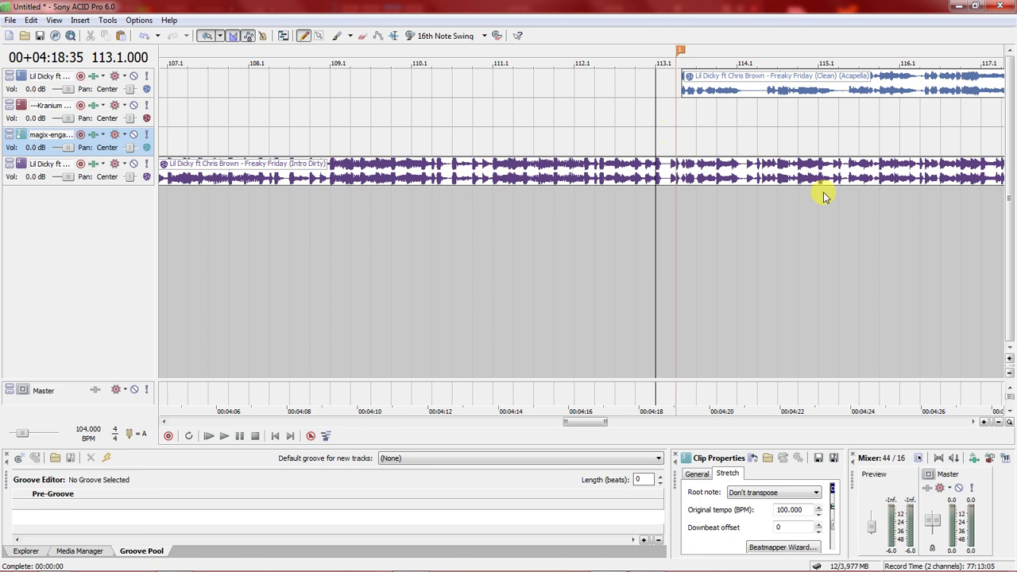
scroll(971, 194, down, 2)
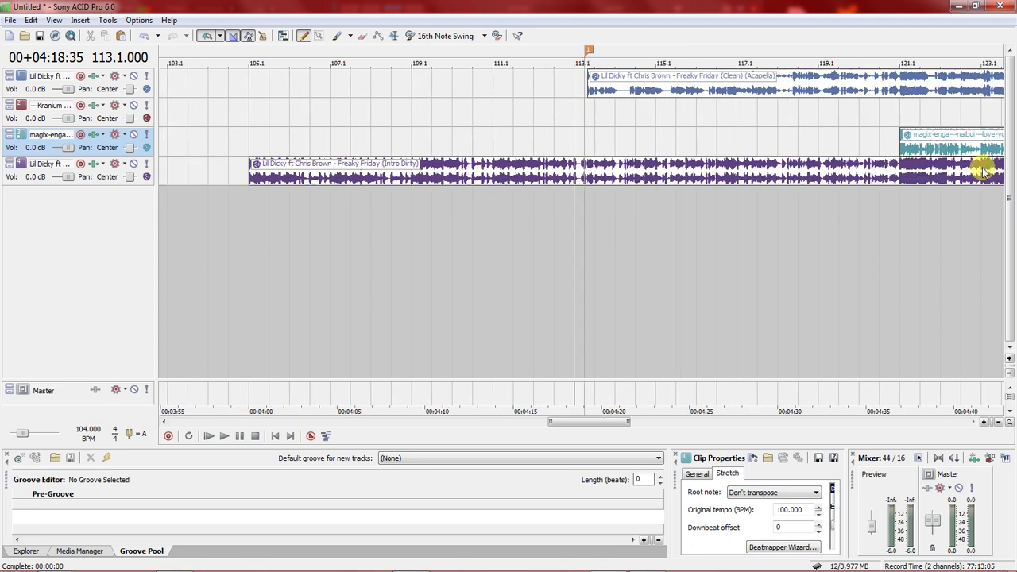
drag(937, 150, 615, 142)
scroll(613, 141, up, 6)
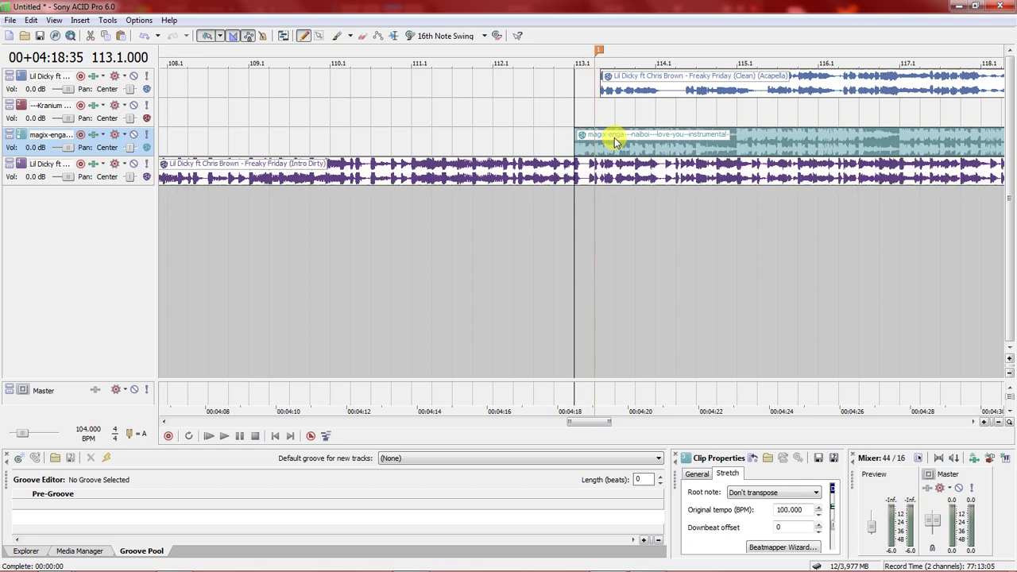
- Play the aligned clips from 112.2, delete the Intro Dirty clip and stop playback
click(397, 99)
key(space)
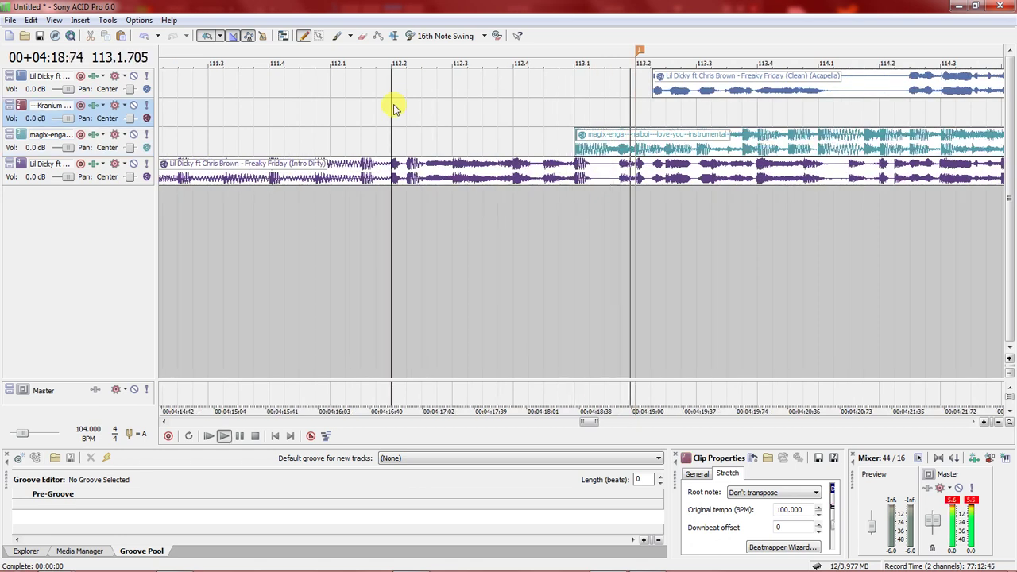
click(587, 182)
key(Delete)
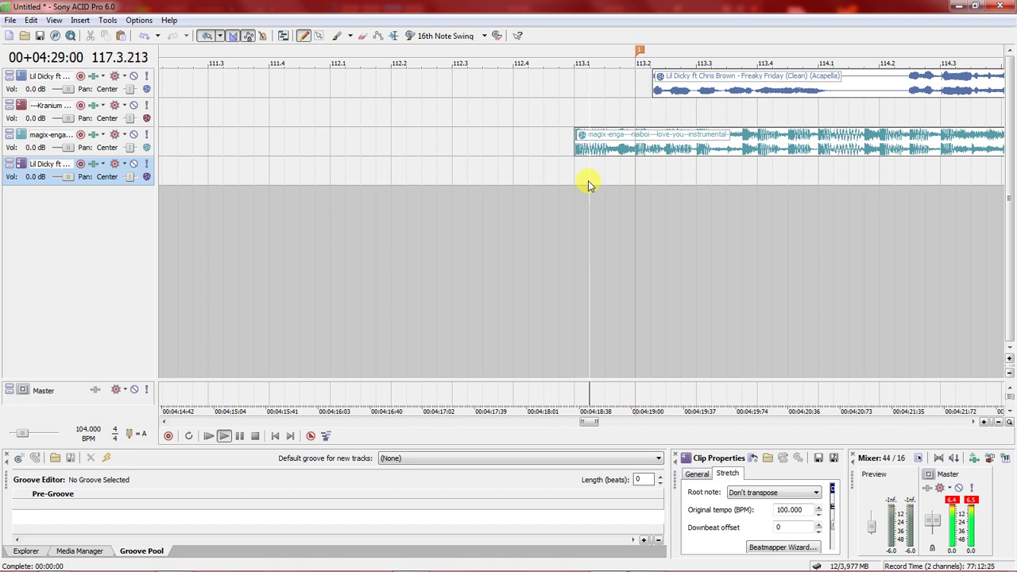
key(space)
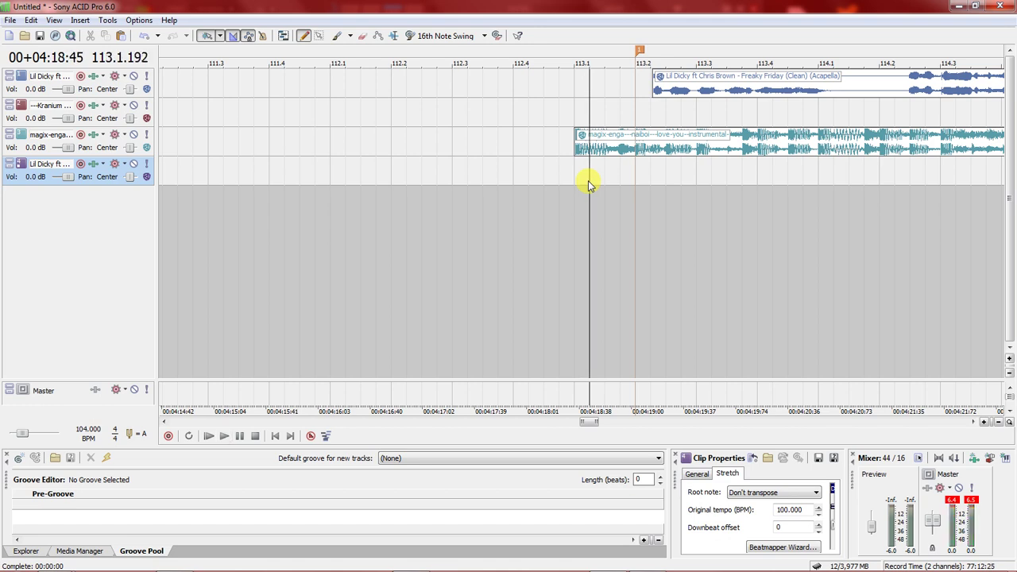
click(588, 183)
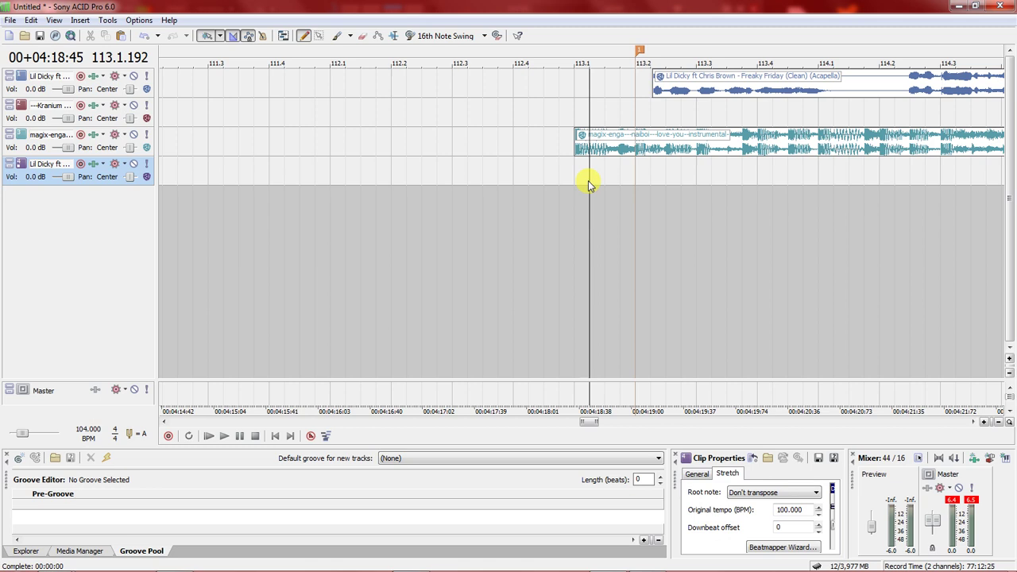